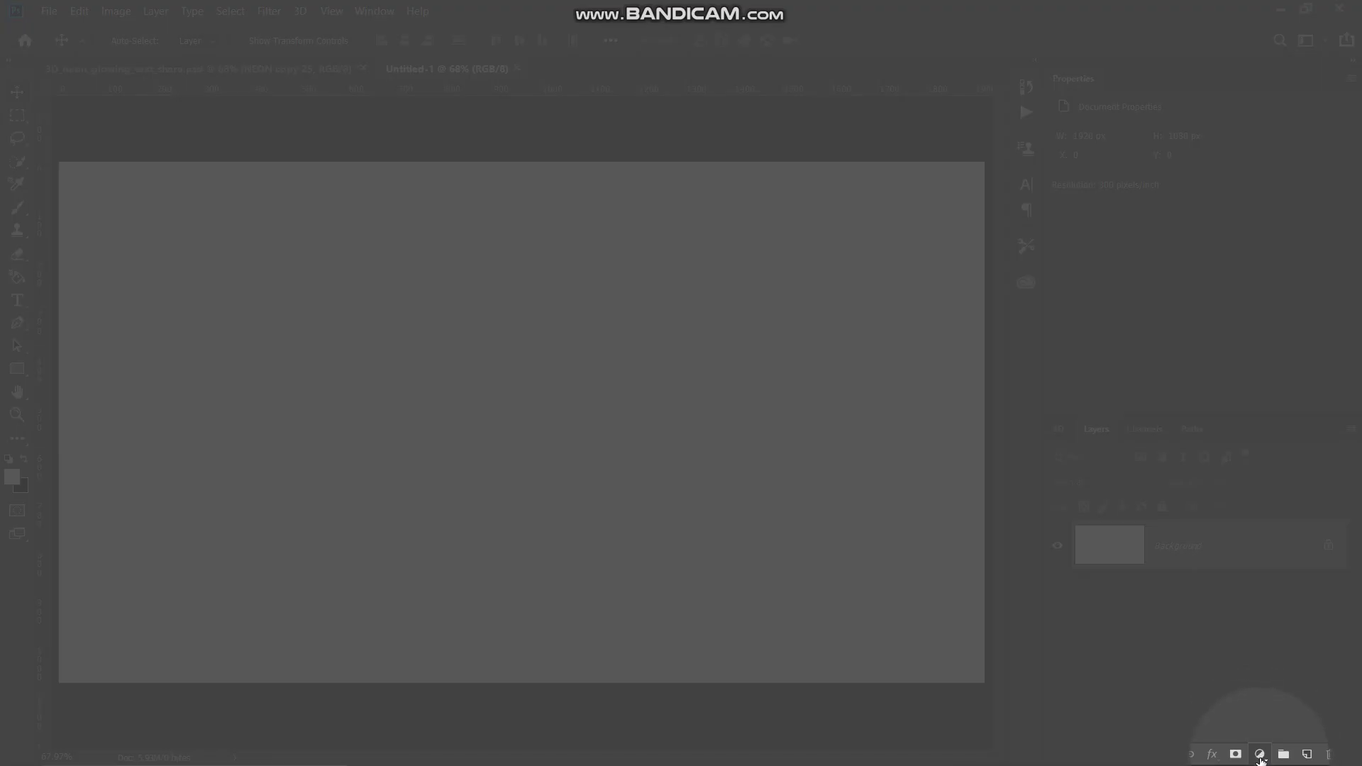
Step: Add a Gradient Fill layer above the background and base it on the Black, White gradient preset
{"action": "left_click", "coordinate": [1260, 755]}
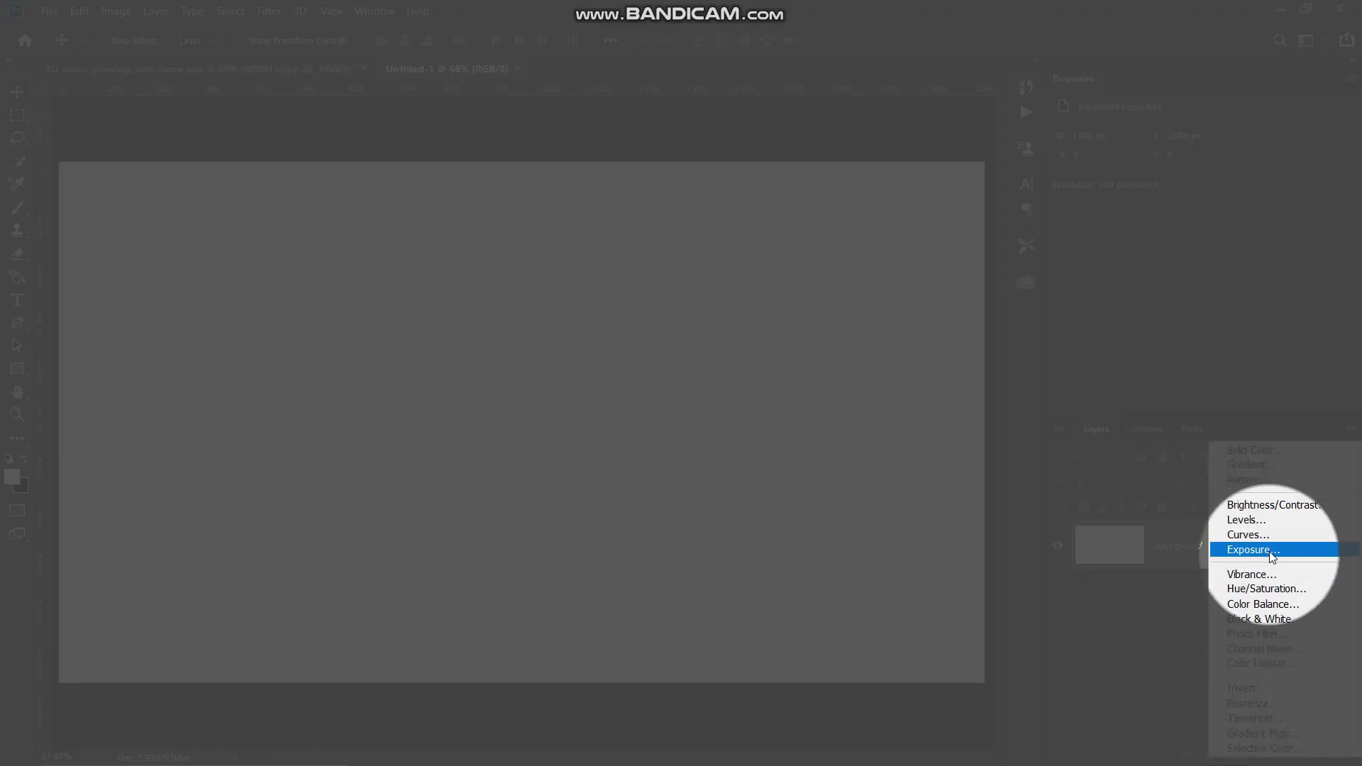
{"action": "left_click", "coordinate": [1251, 465]}
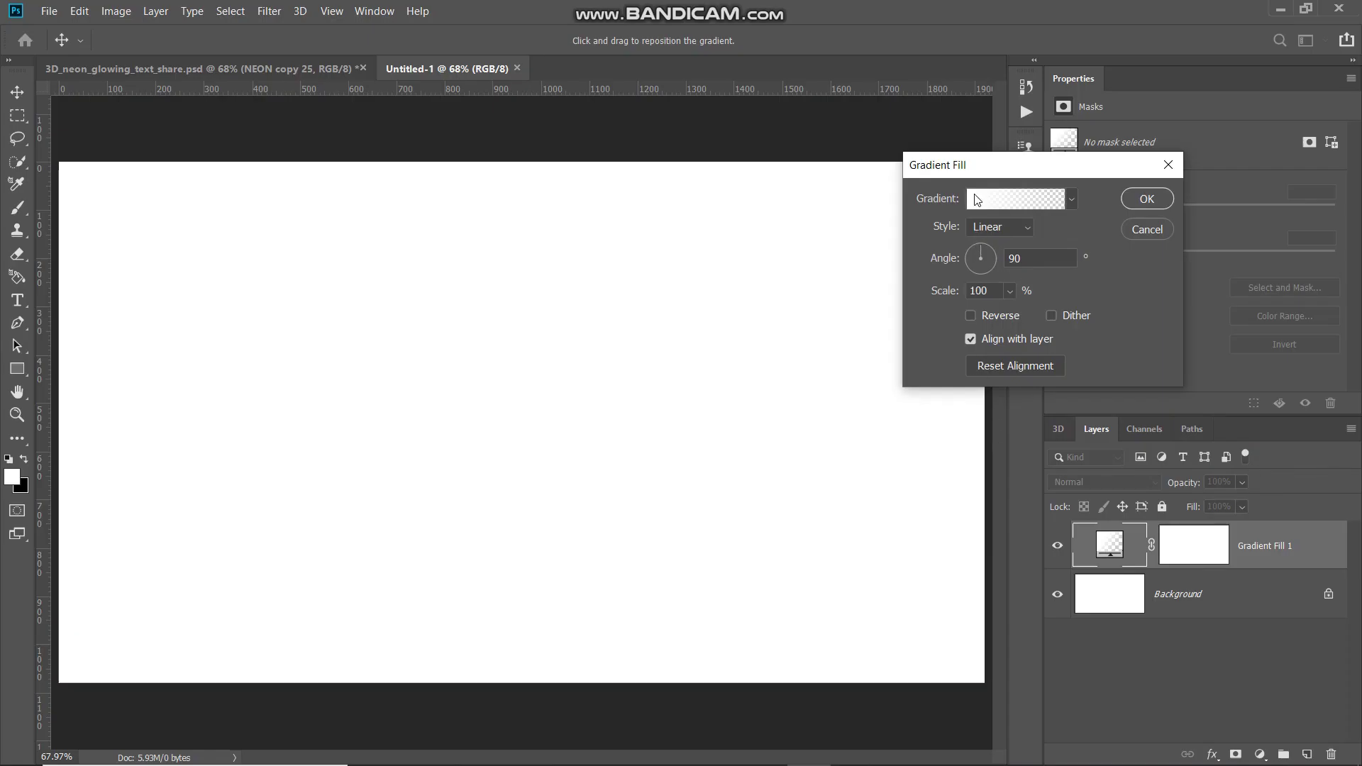
{"action": "left_click", "coordinate": [970, 198]}
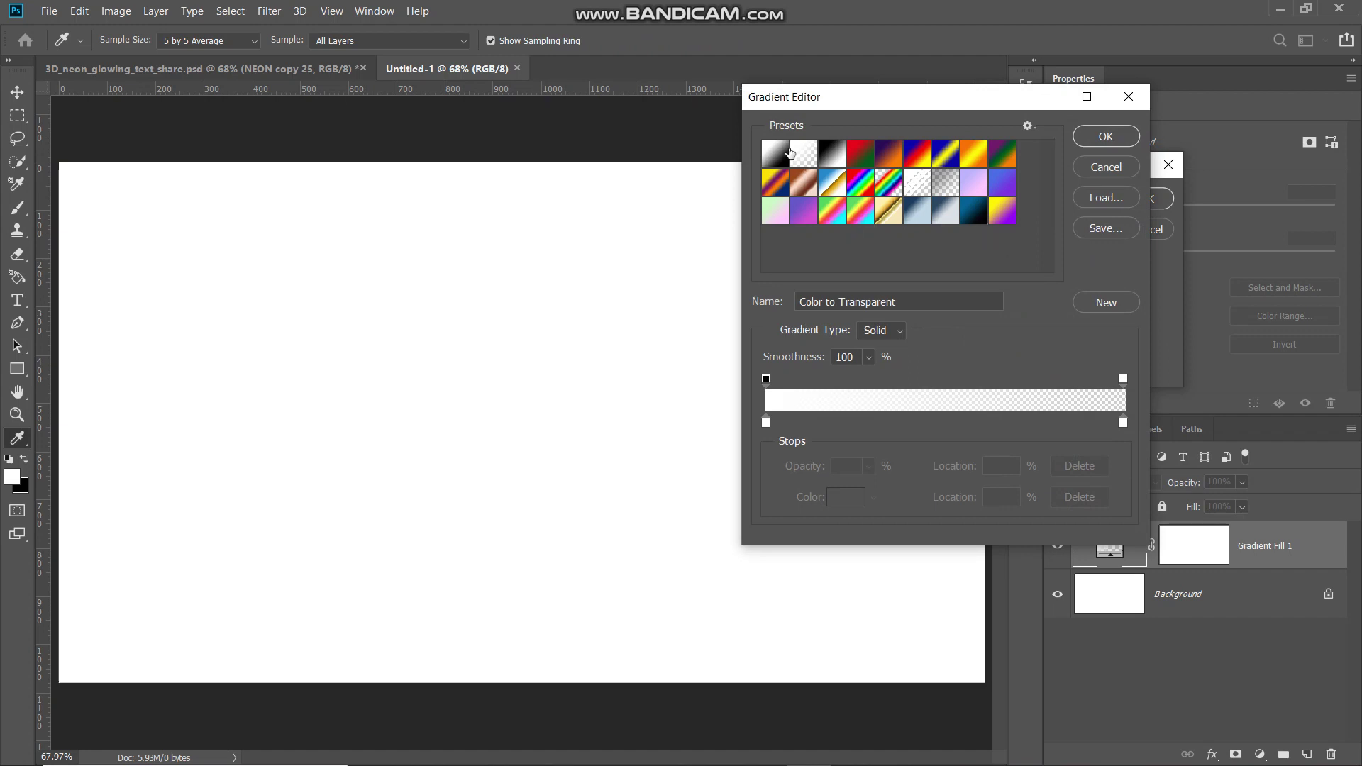
{"action": "left_click", "coordinate": [834, 154]}
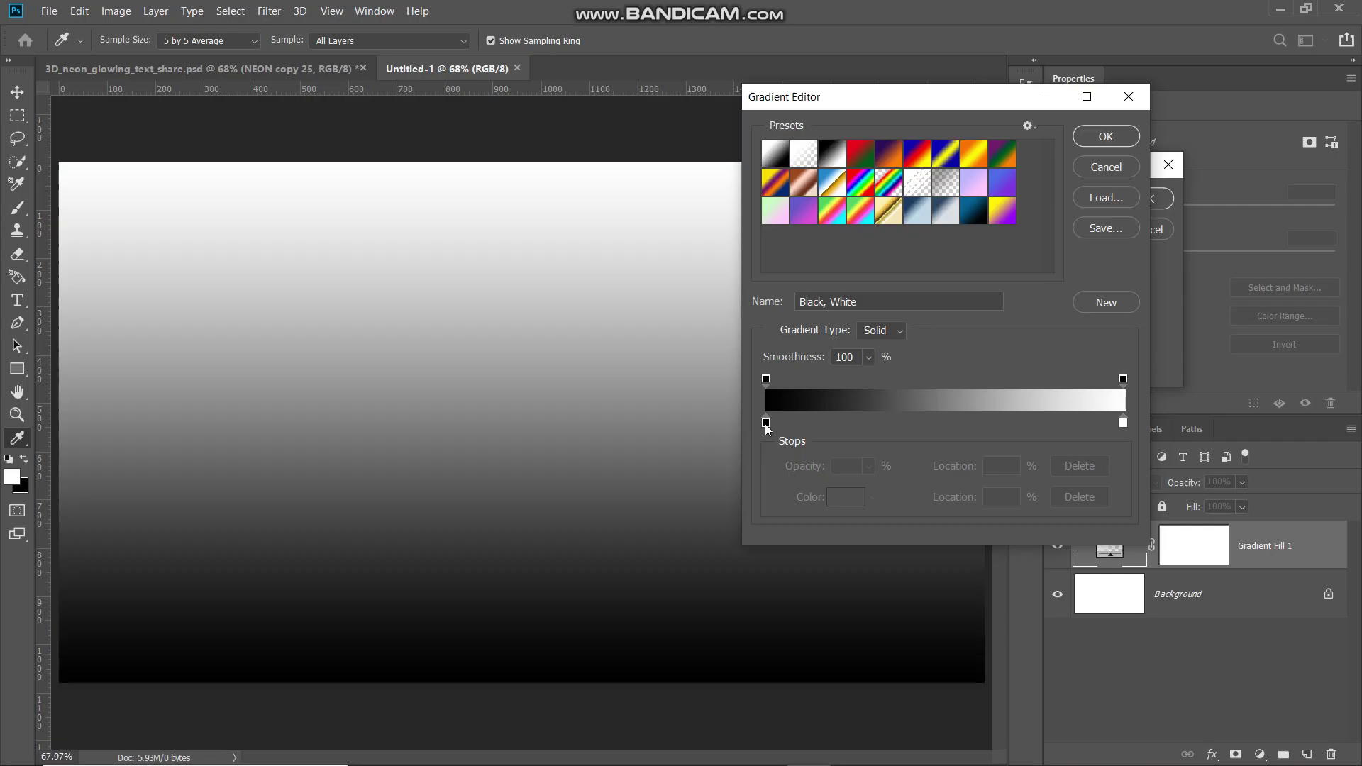
Step: Set the gradient's starting color stop, at location 0%, to hex 046897
{"action": "double_click", "coordinate": [765, 423]}
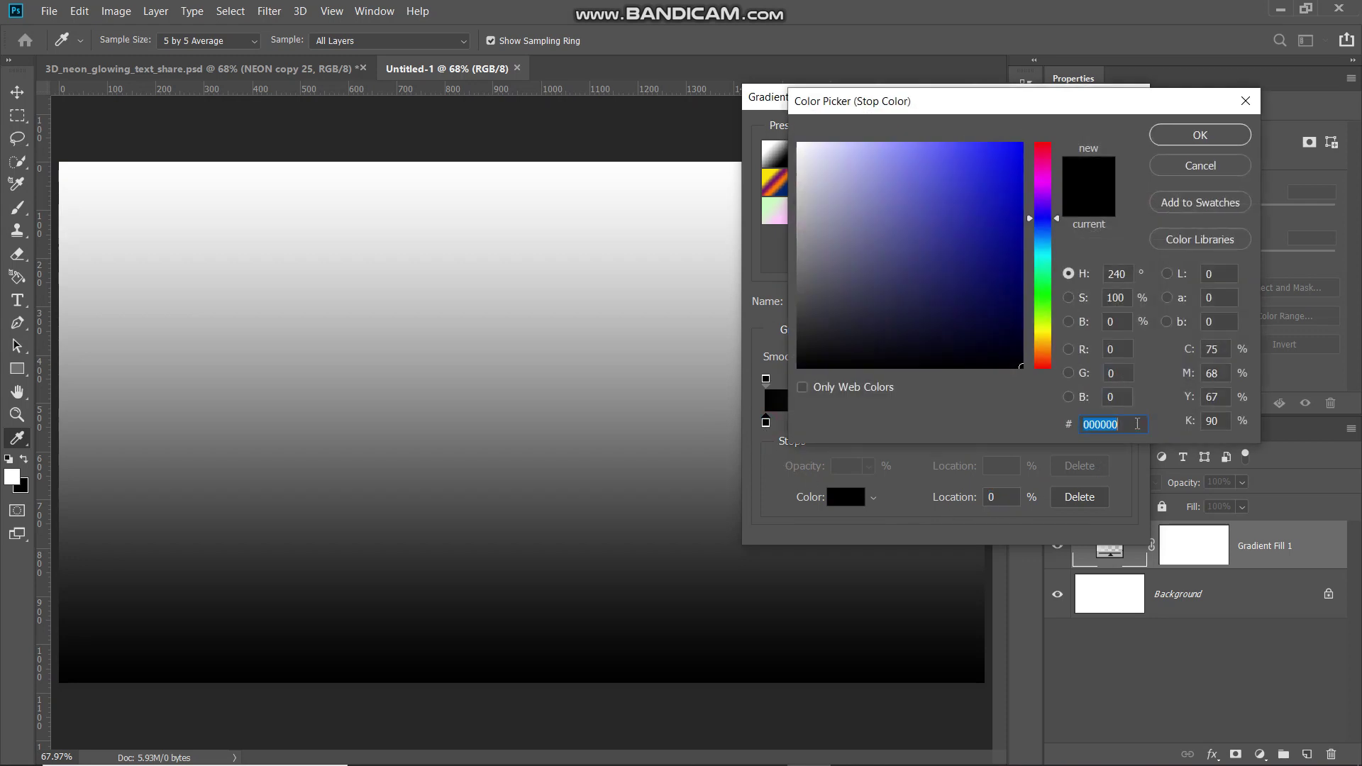
{"action": "type", "text": "0468"}
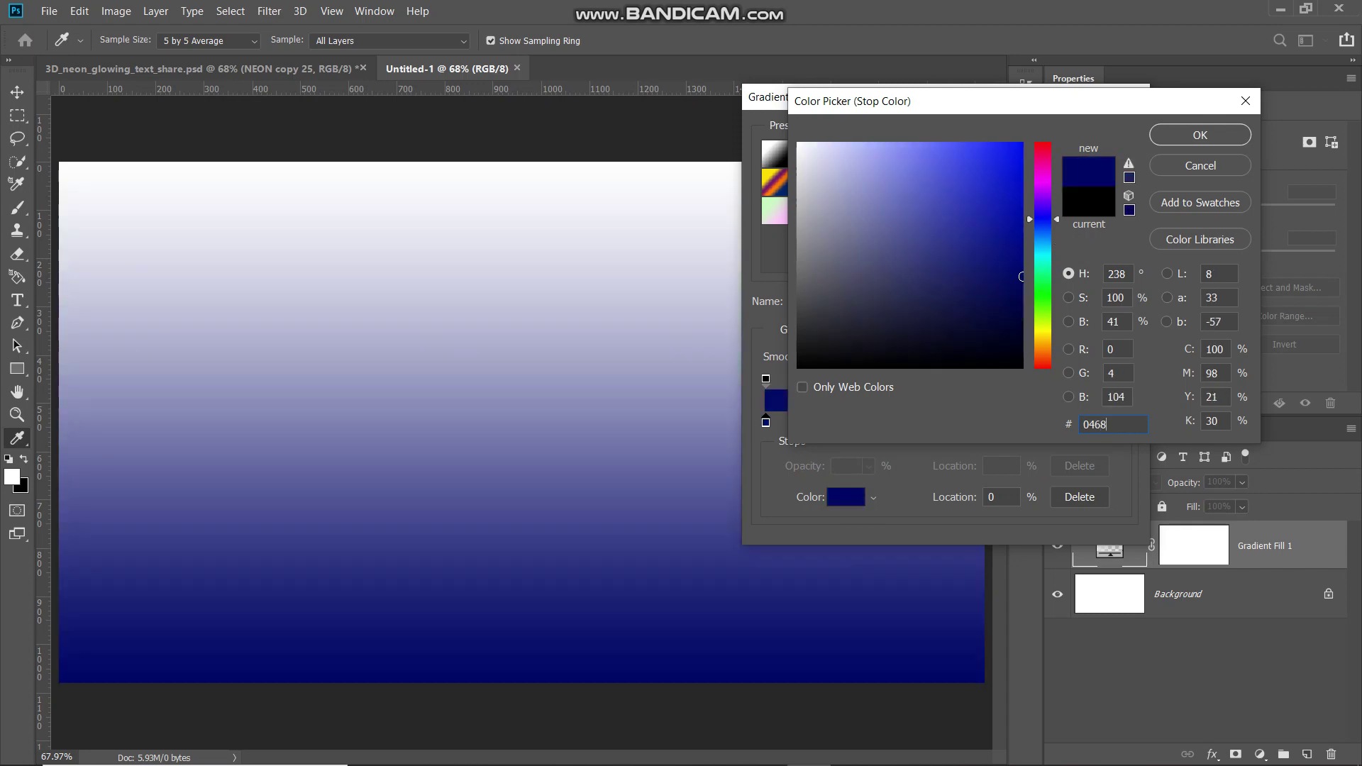
{"action": "type", "text": "97"}
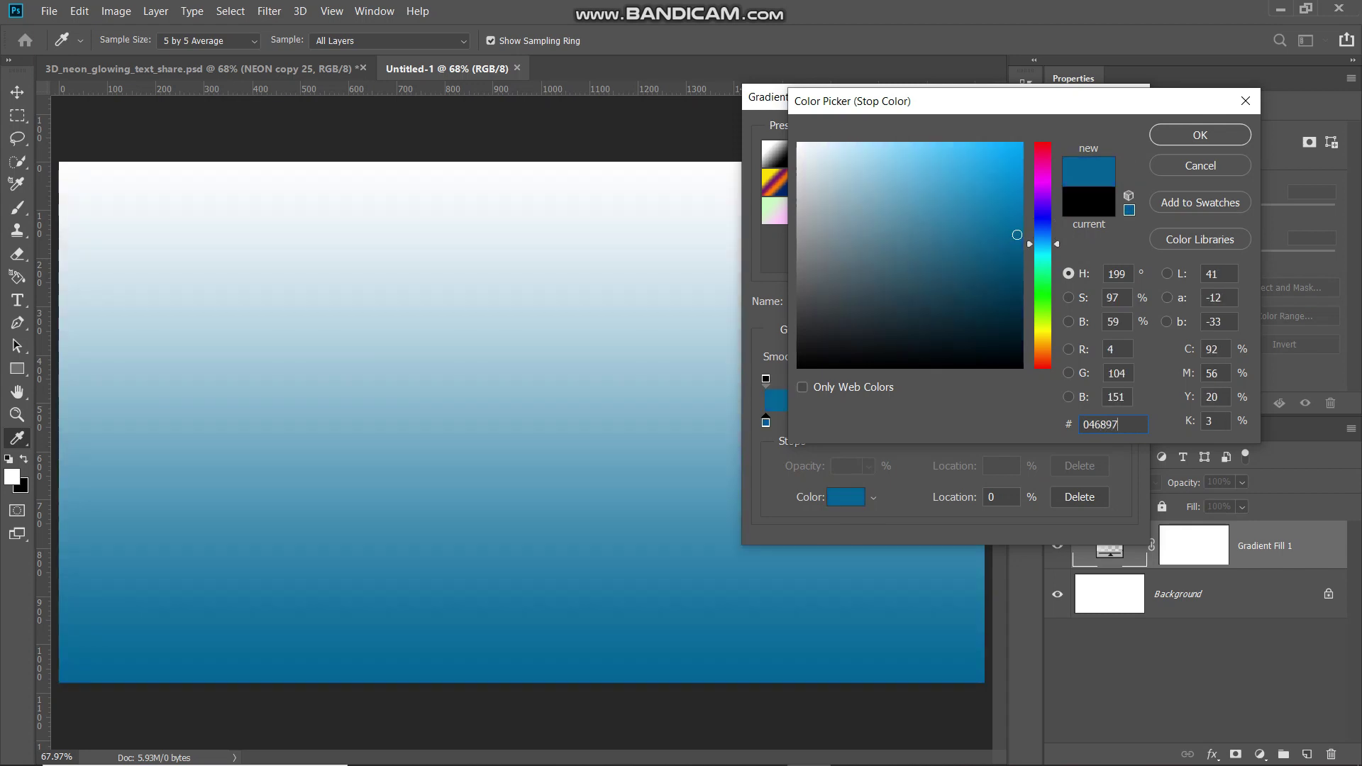
{"action": "left_click", "coordinate": [1189, 133]}
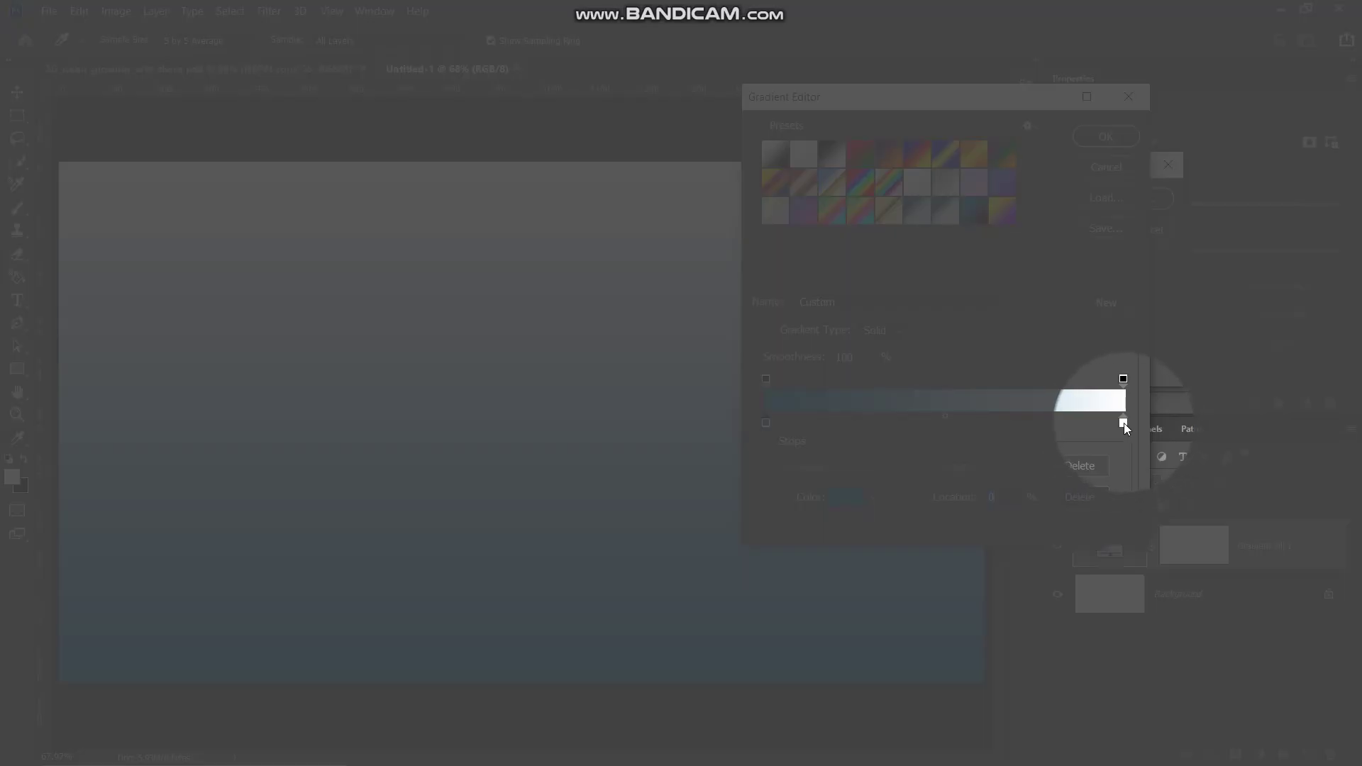
Step: Set the gradient's ending color stop, at location 100%, to black (000000) and accept the edited gradient
{"action": "double_click", "coordinate": [1123, 423]}
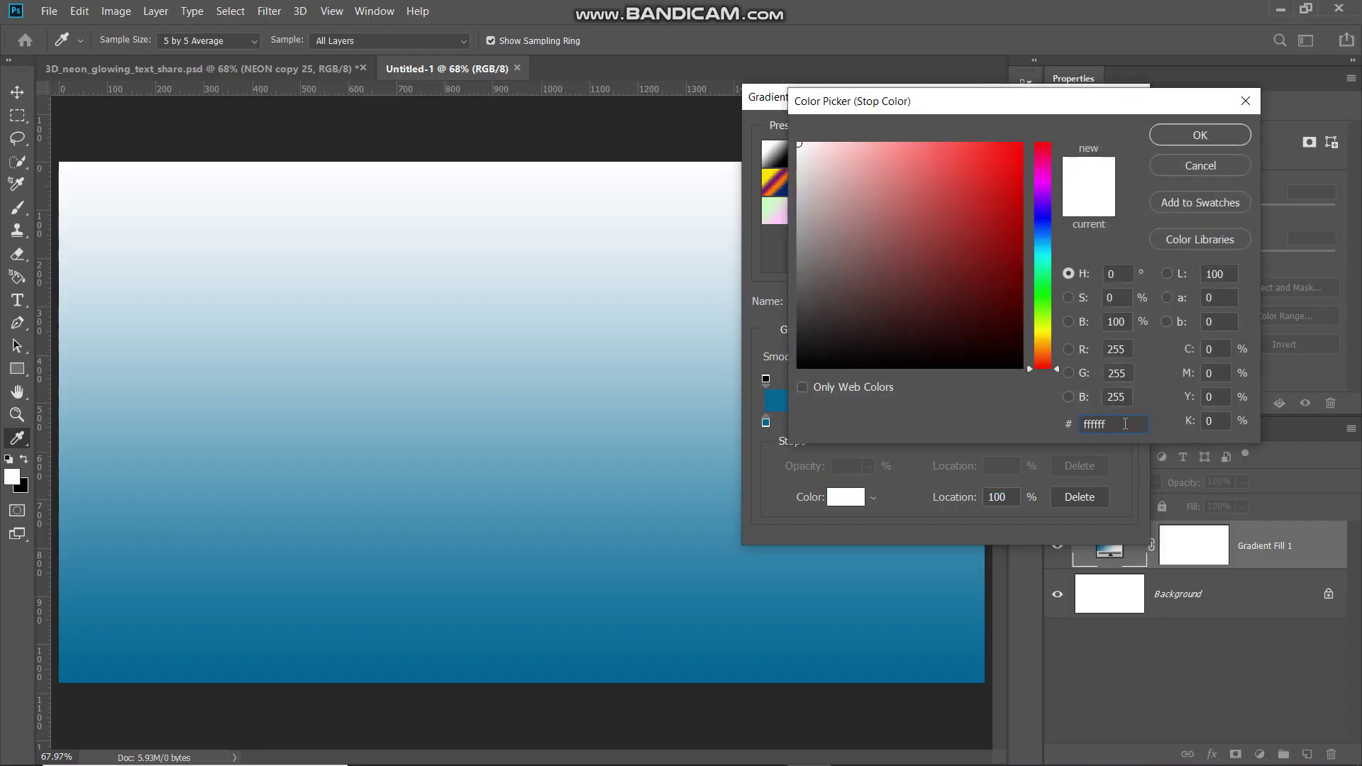
{"action": "left_click_drag", "start_coordinate": [991, 185], "coordinate": [768, 417]}
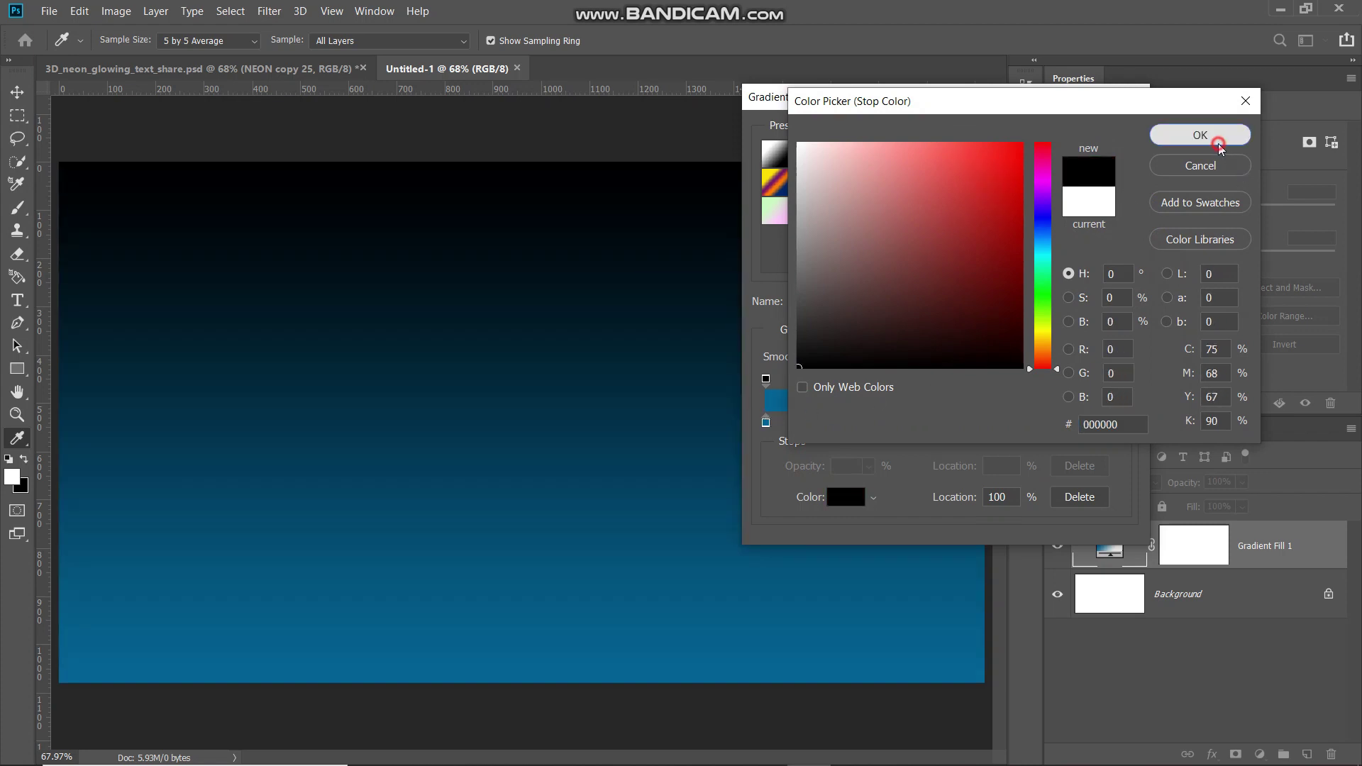
{"action": "left_click", "coordinate": [1206, 136]}
{"action": "left_click", "coordinate": [1099, 141]}
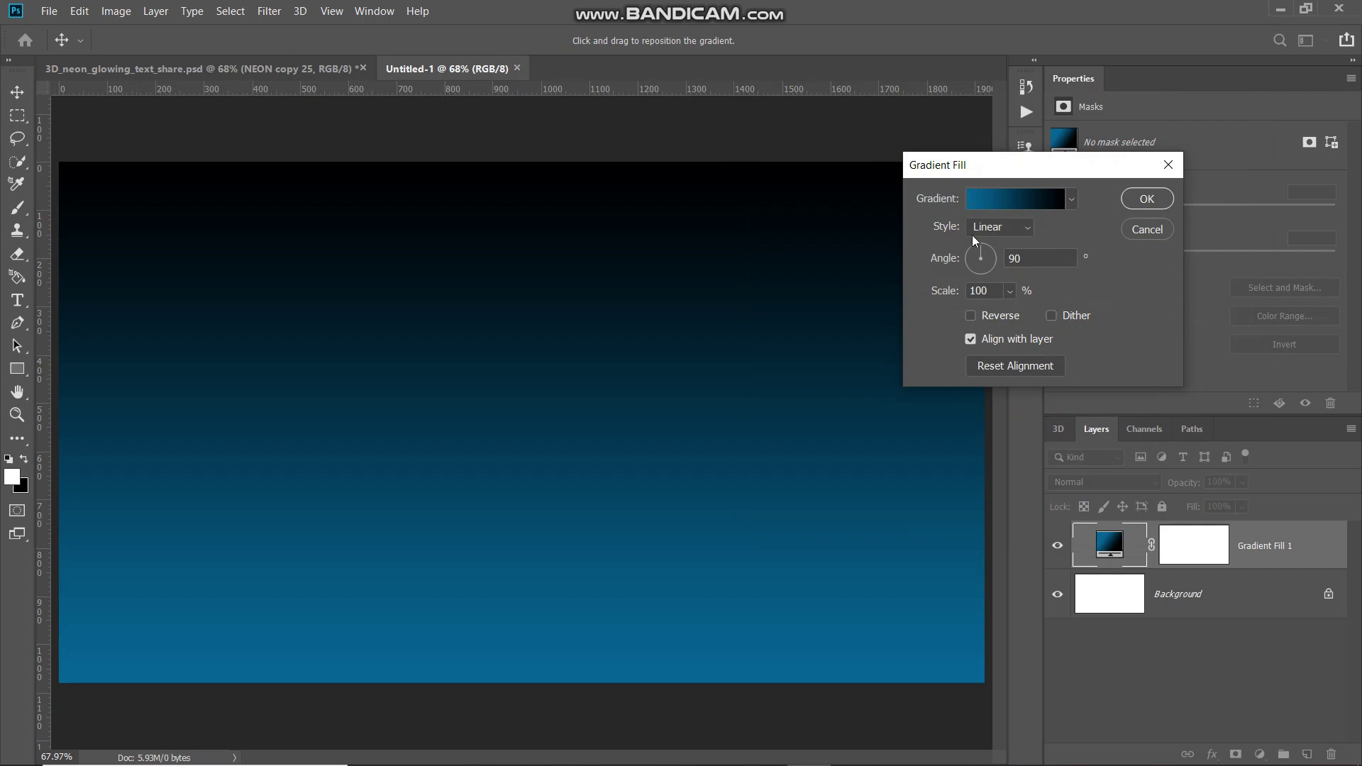
Step: Set the gradient fill's style to Radial and its scale to 150%, and apply it
{"action": "left_click", "coordinate": [999, 227]}
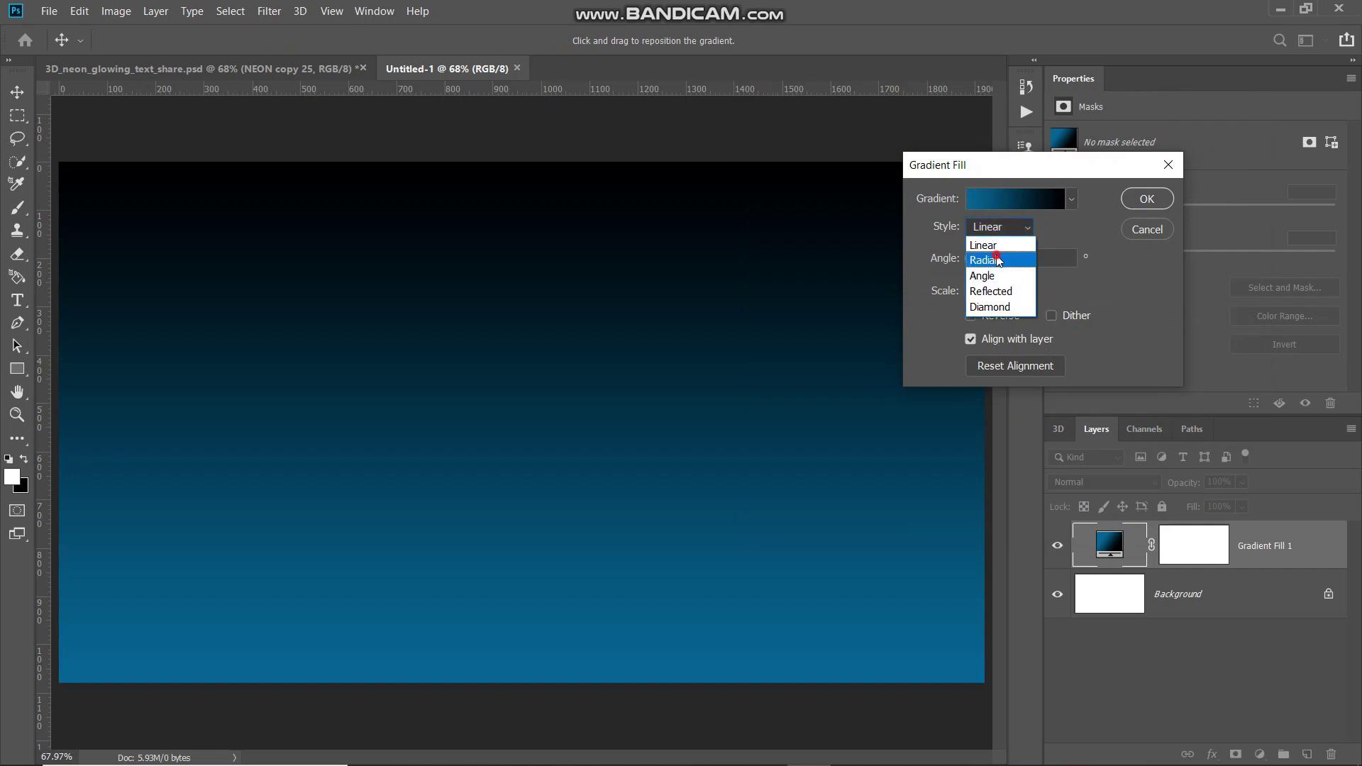
{"action": "left_click", "coordinate": [996, 258]}
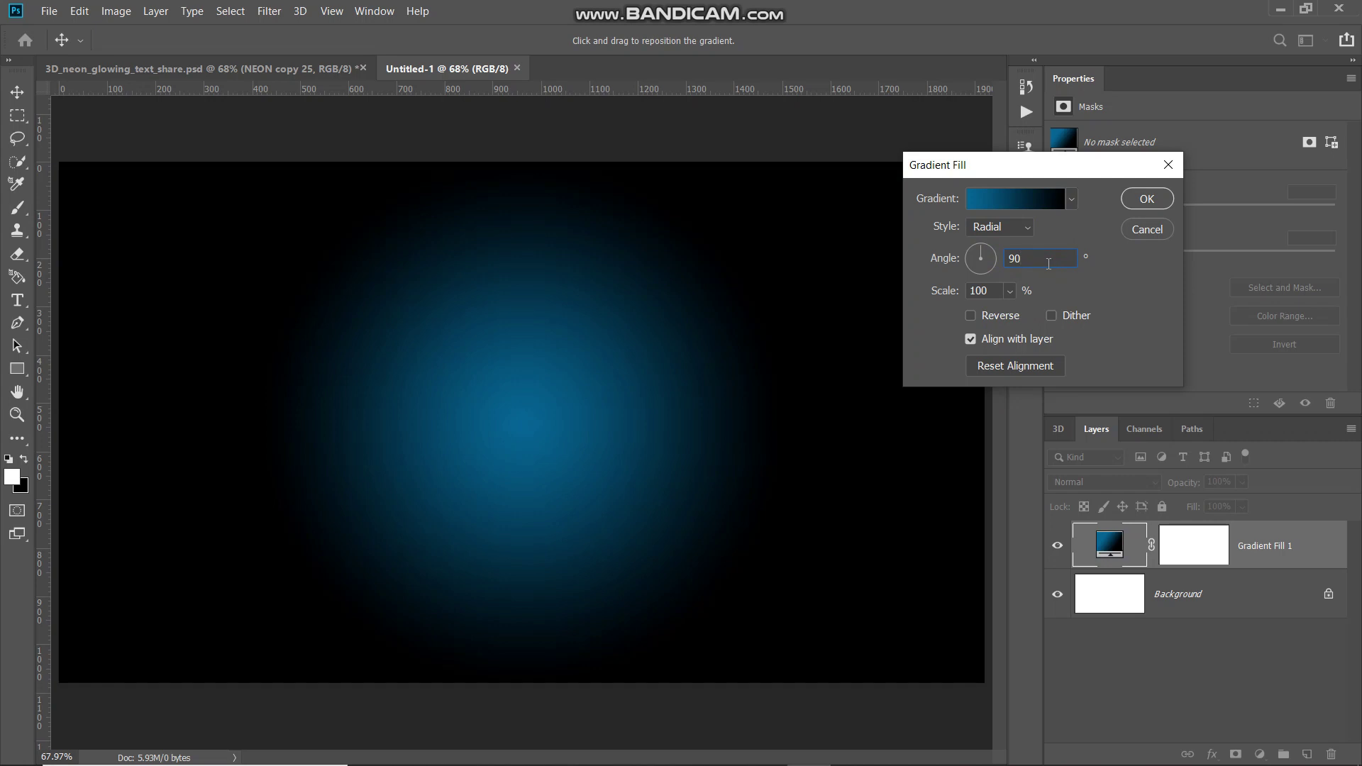
{"action": "double_click", "coordinate": [996, 287]}
{"action": "type", "text": "150"}
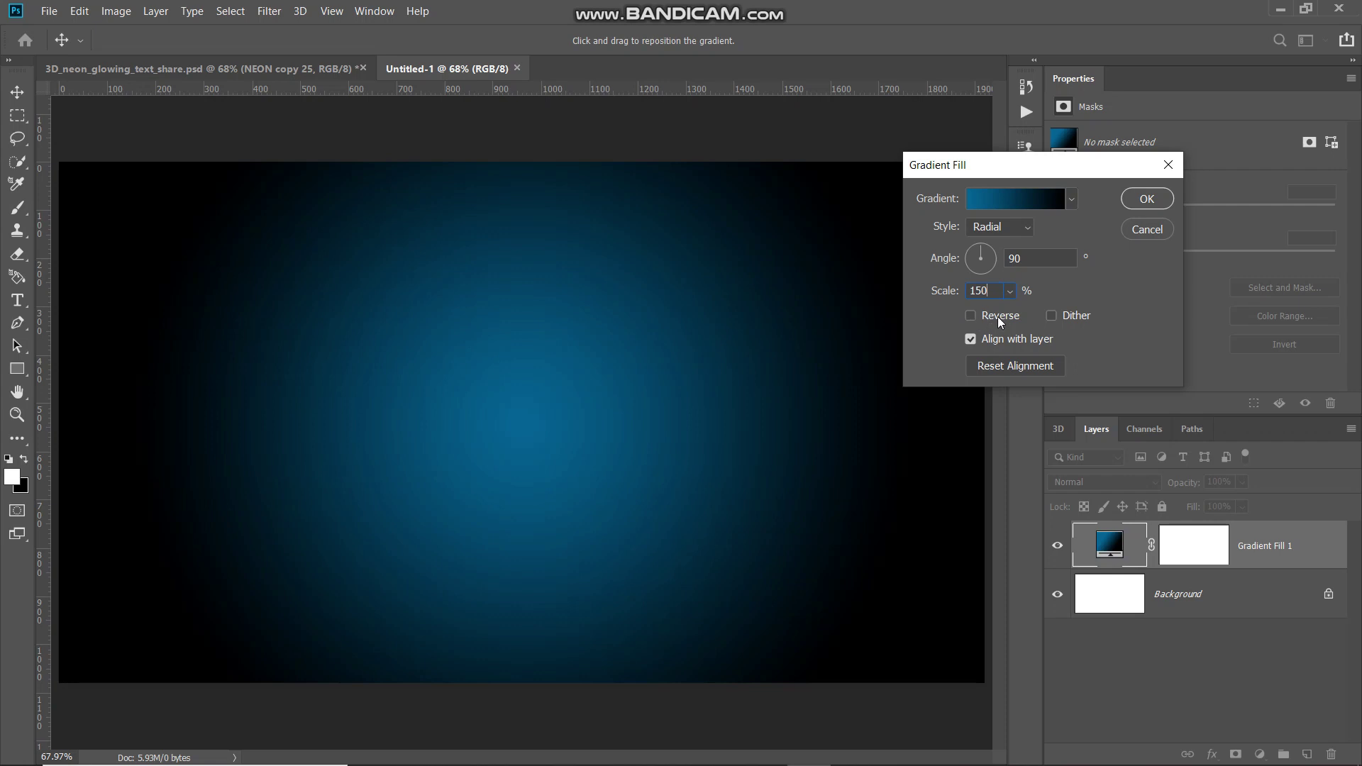
{"action": "left_click", "coordinate": [1143, 199]}
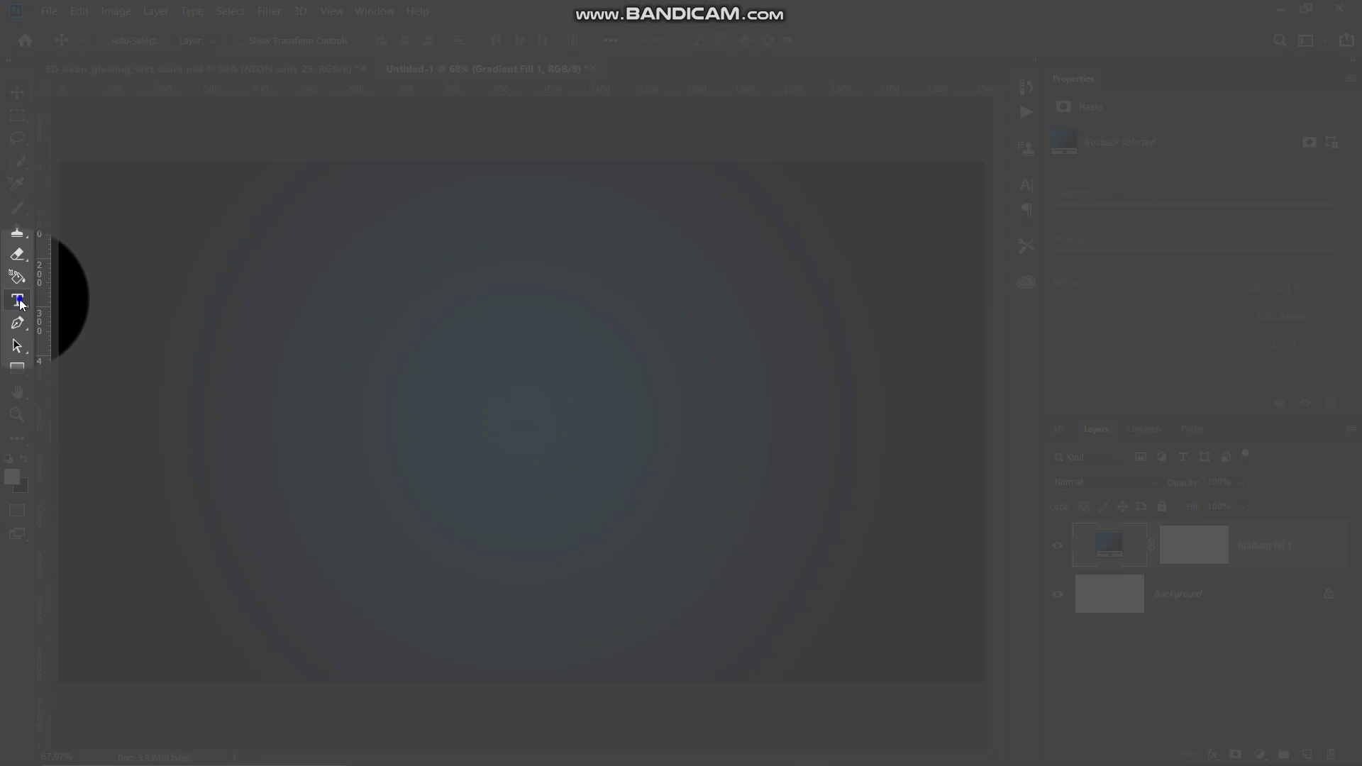
Step: Activate the Horizontal Type Tool and choose the Bangers font
{"action": "right_click", "coordinate": [19, 303]}
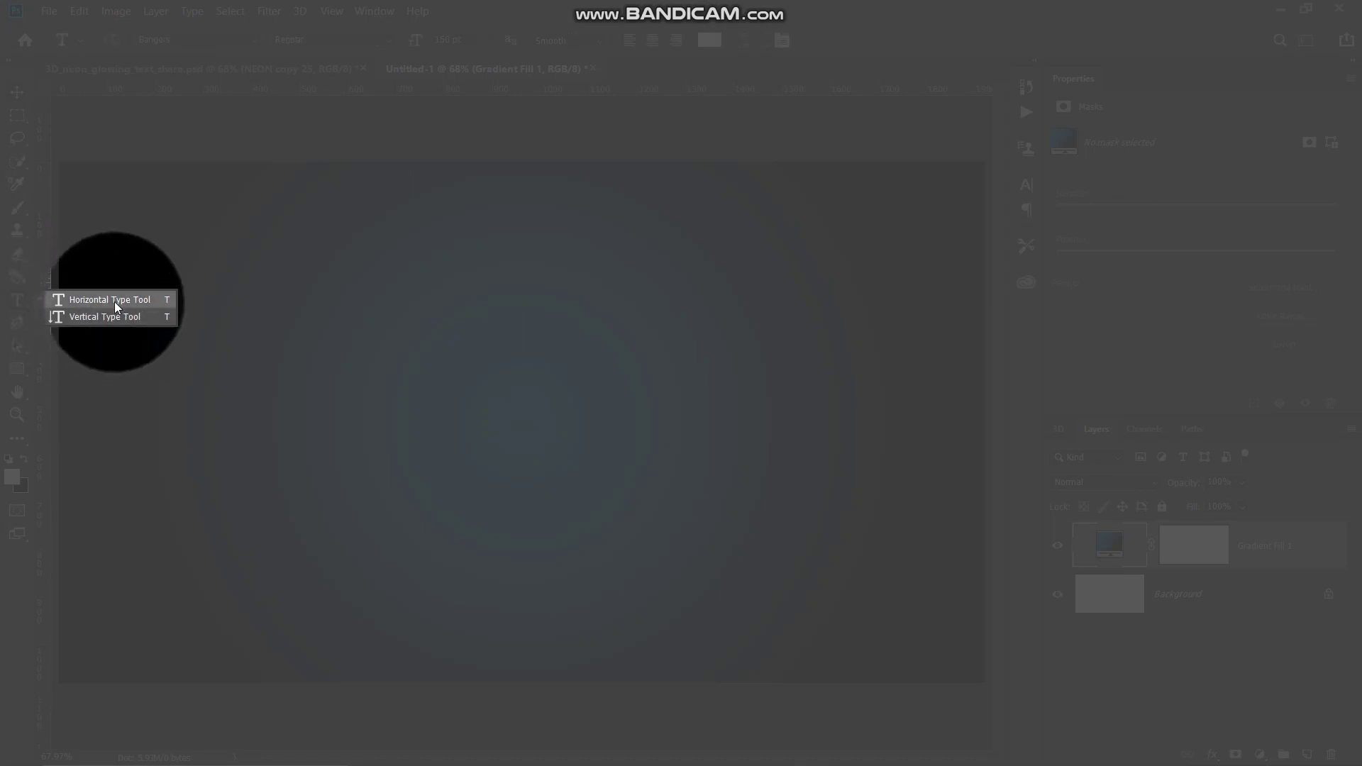
{"action": "left_click", "coordinate": [98, 294]}
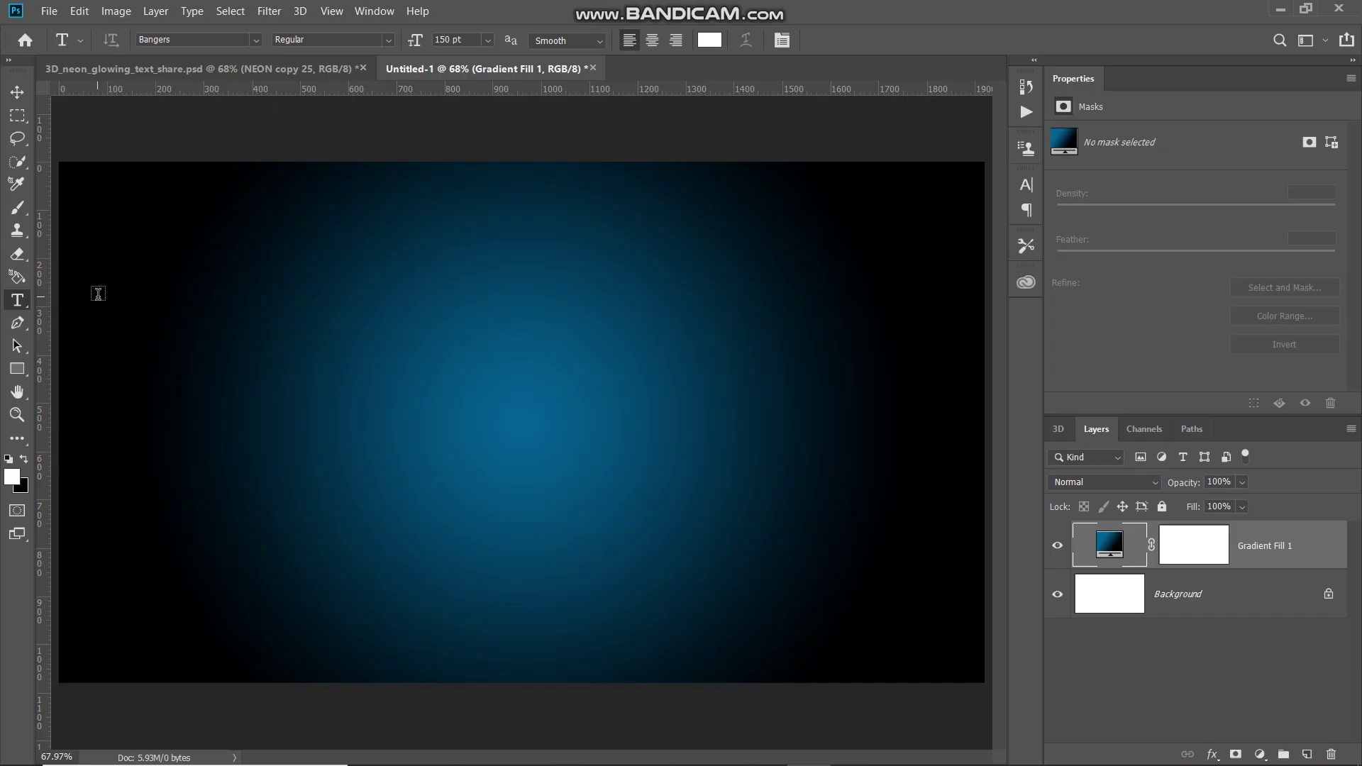
{"action": "left_click", "coordinate": [256, 40]}
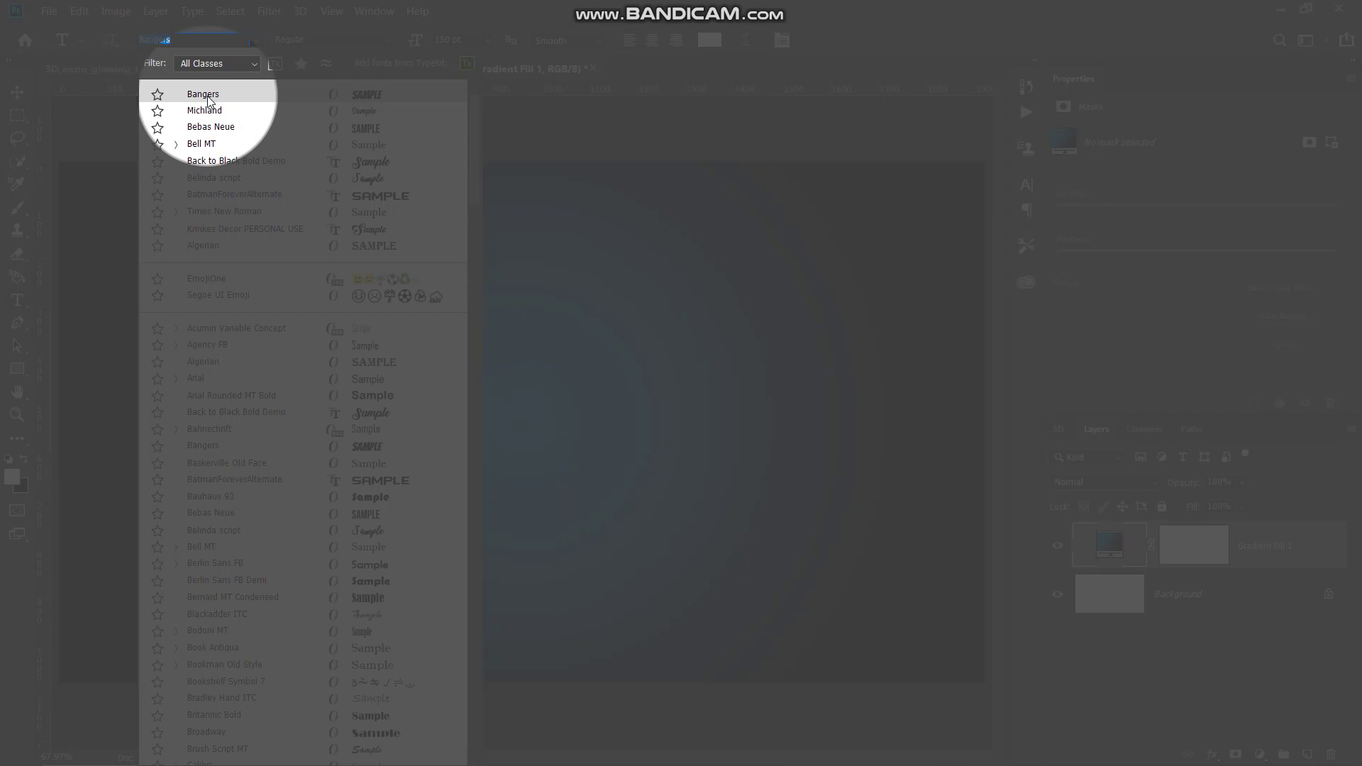
{"action": "left_click", "coordinate": [207, 96]}
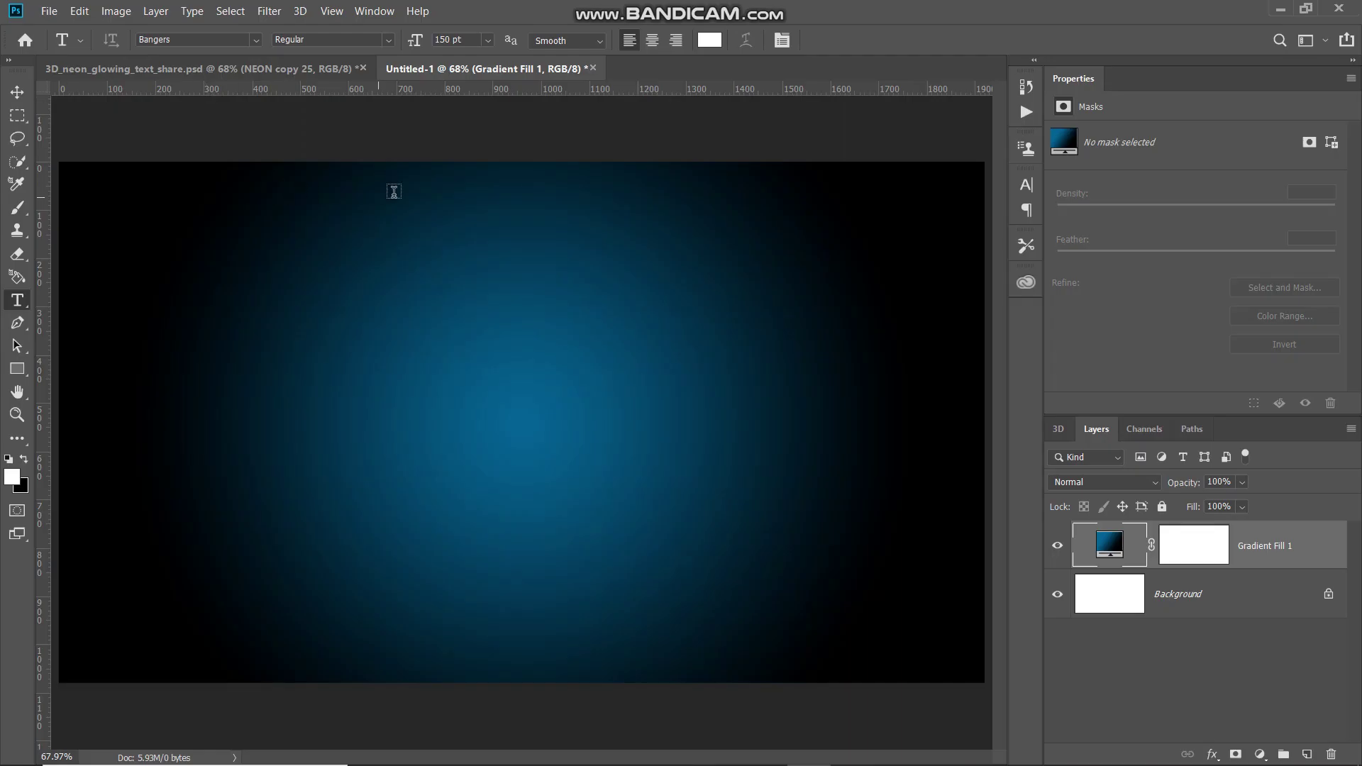
Step: Use a type size of 150 pt, white (ffffff) as the foreground color and a character tracking of 50
{"action": "left_click", "coordinate": [463, 37]}
{"action": "left_click", "coordinate": [17, 437]}
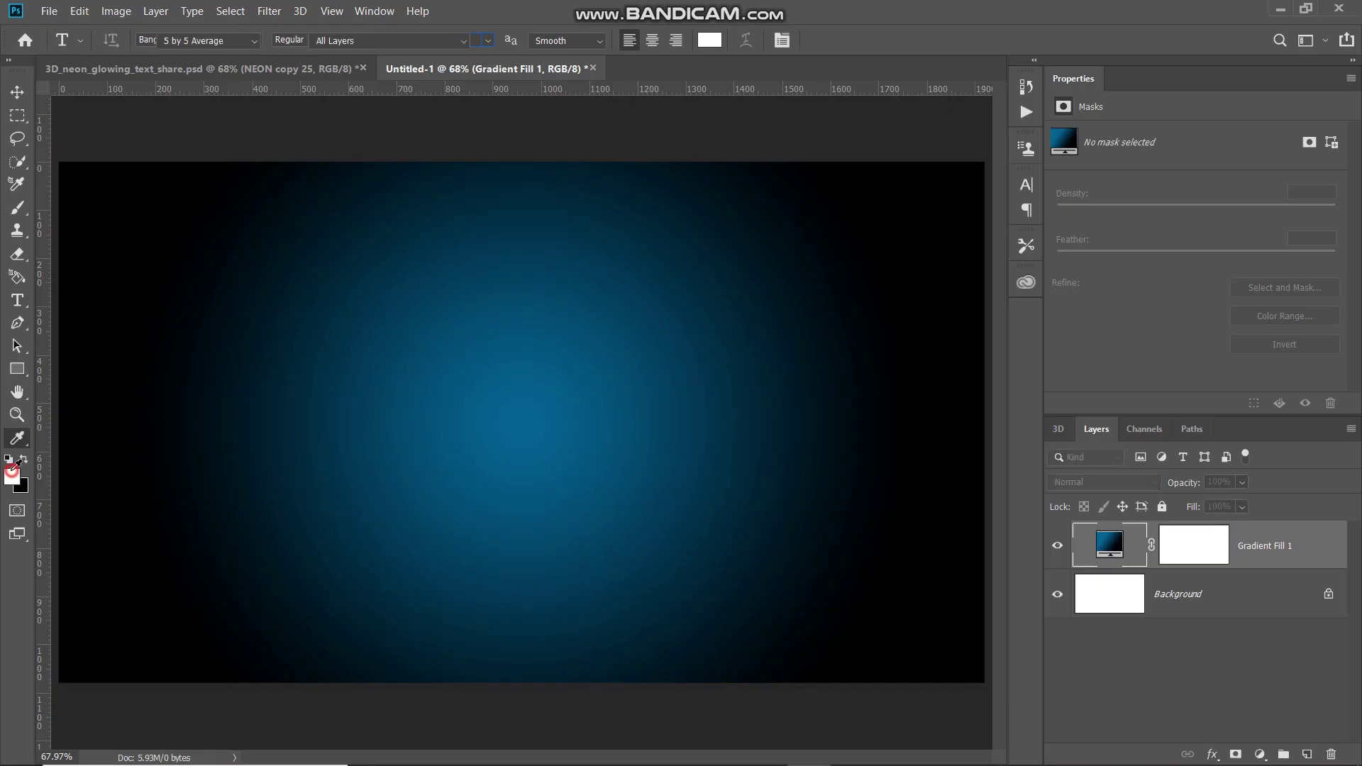
{"action": "left_click", "coordinate": [12, 477]}
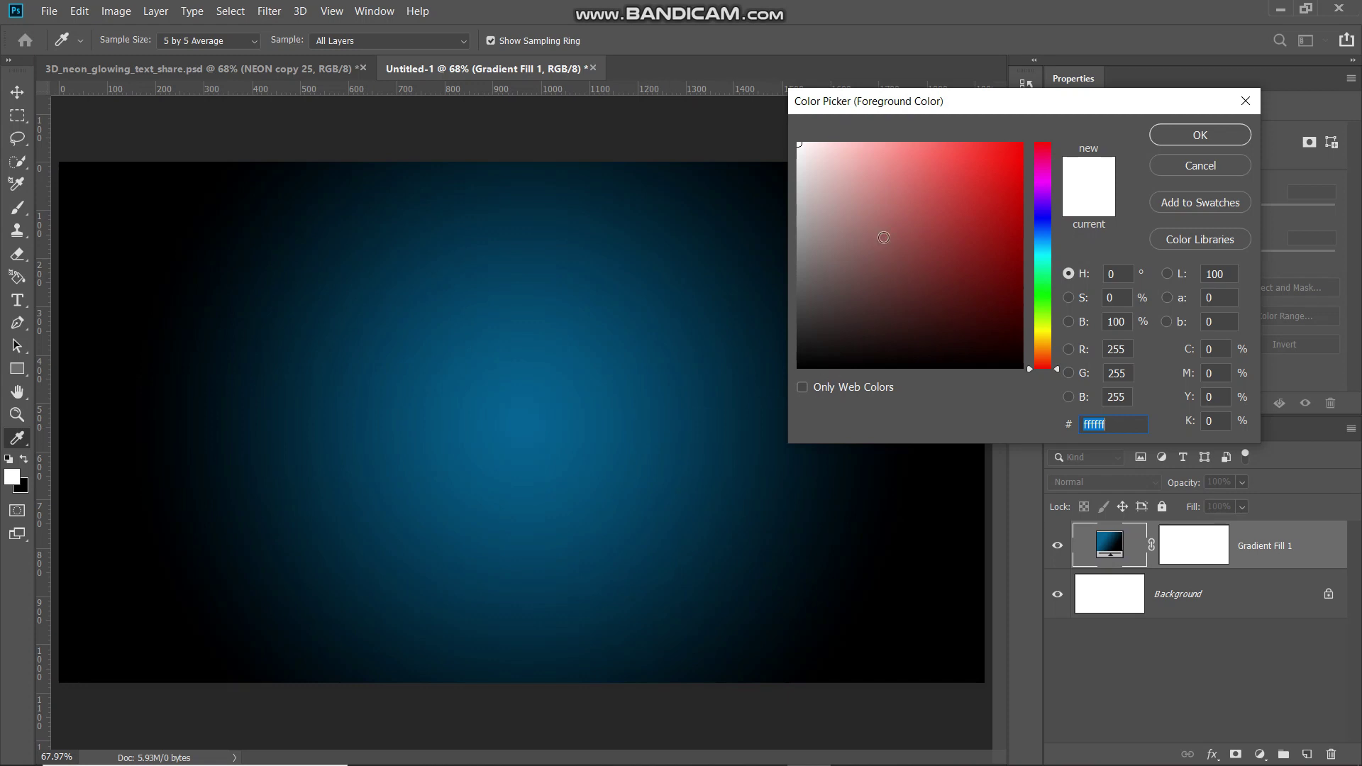
{"action": "left_click", "coordinate": [1164, 139]}
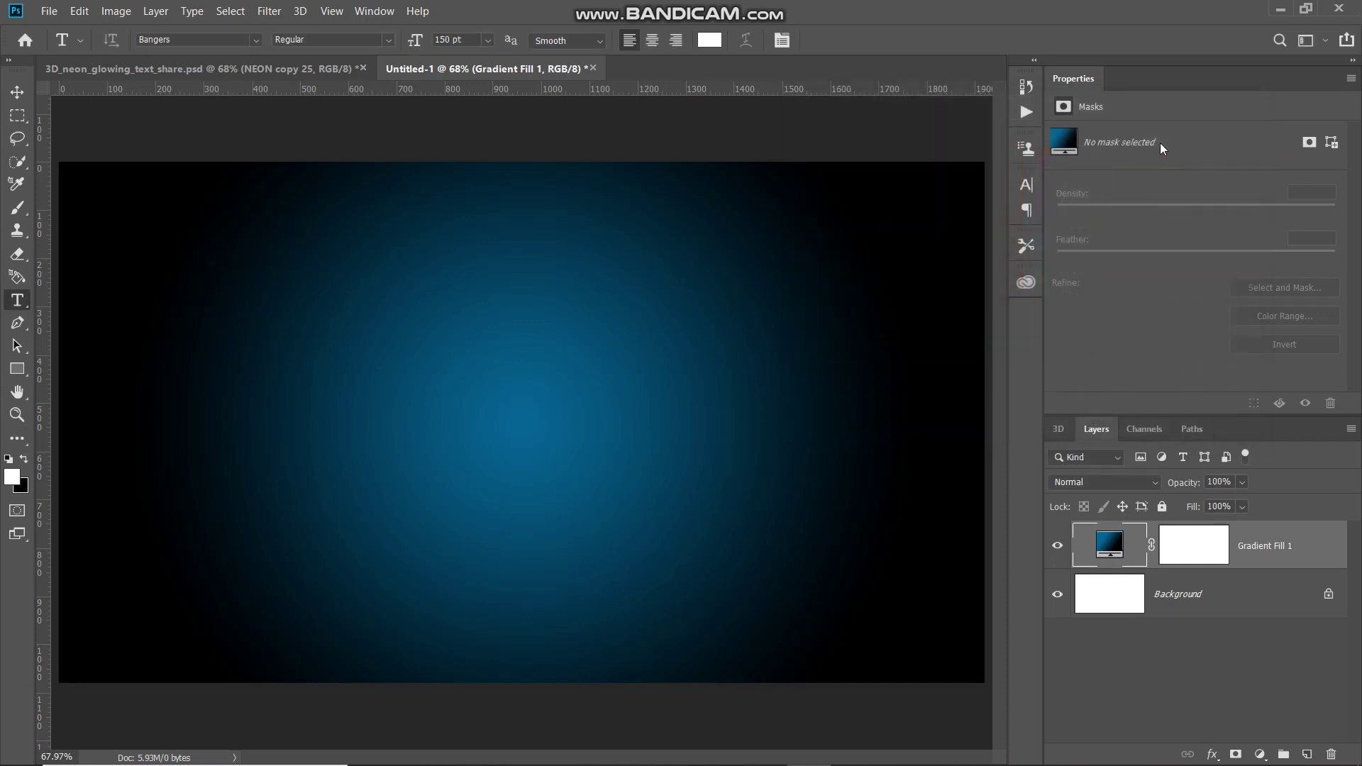
{"action": "left_click", "coordinate": [783, 41]}
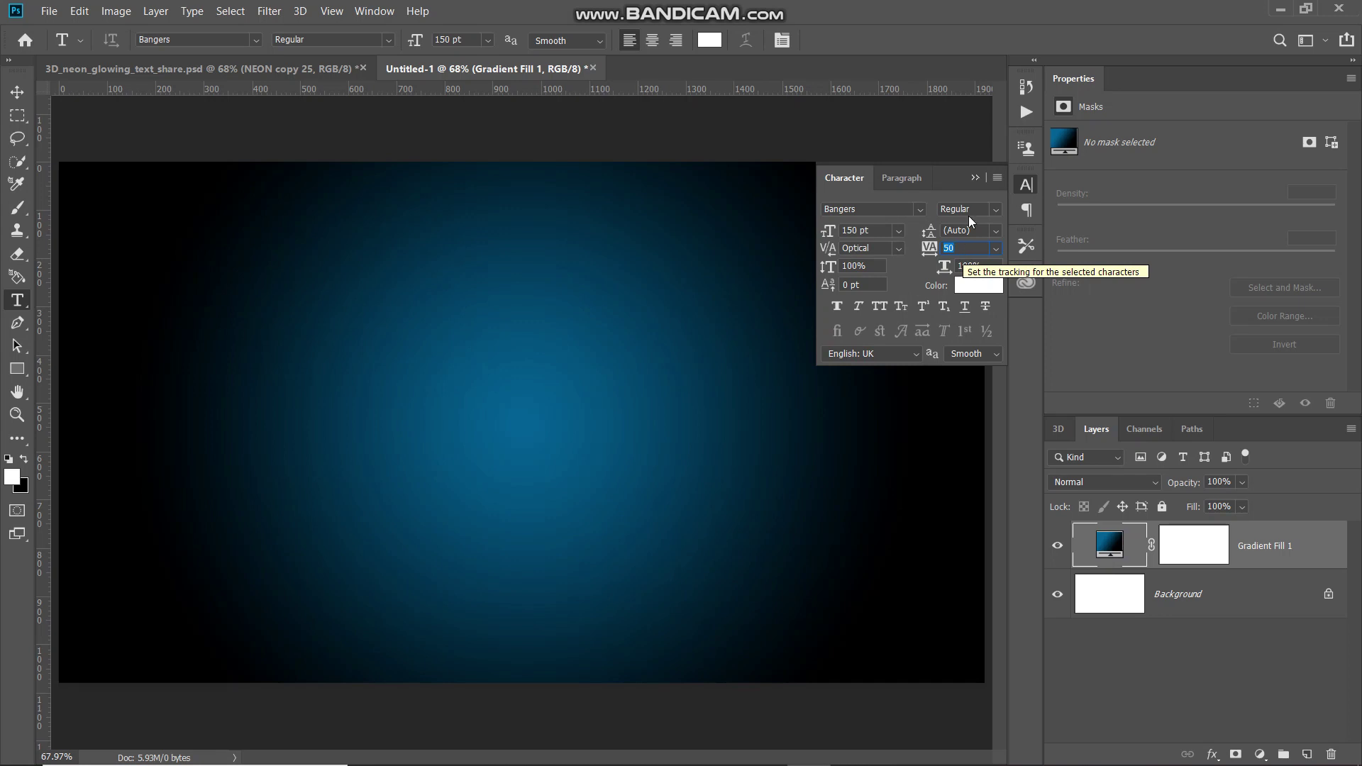
{"action": "left_click", "coordinate": [972, 175]}
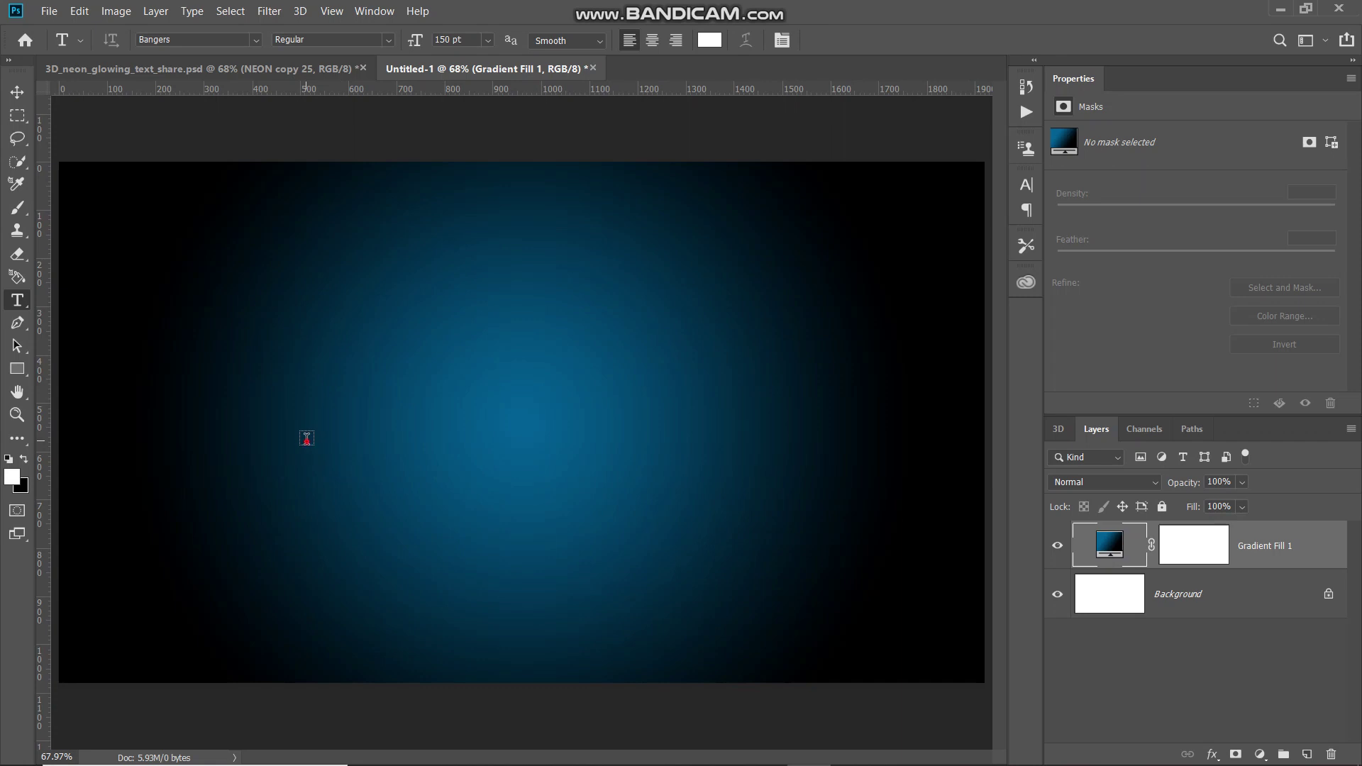
Step: Create a text layer reading NEON on the canvas and commit it
{"action": "left_click", "coordinate": [307, 439]}
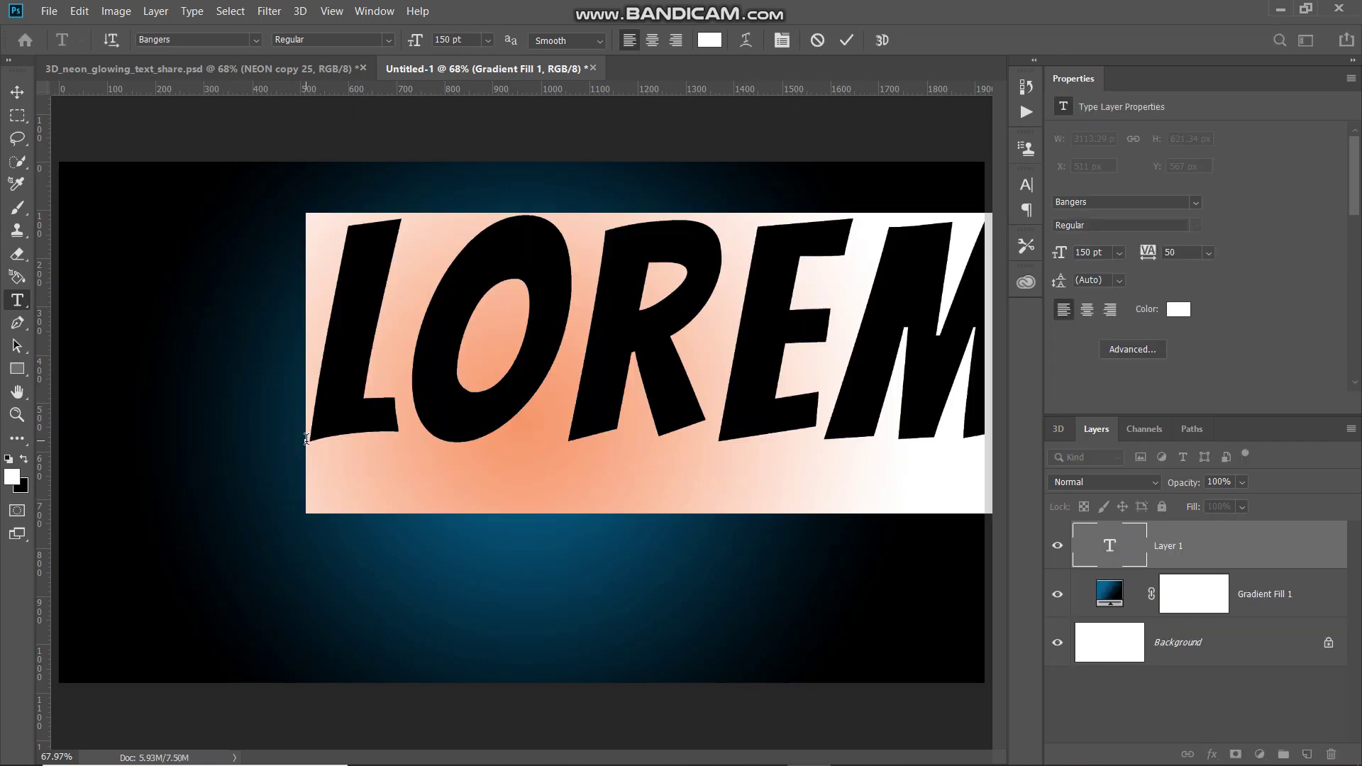
{"action": "key", "text": "BackSpace"}
{"action": "type", "text": "NEON"}
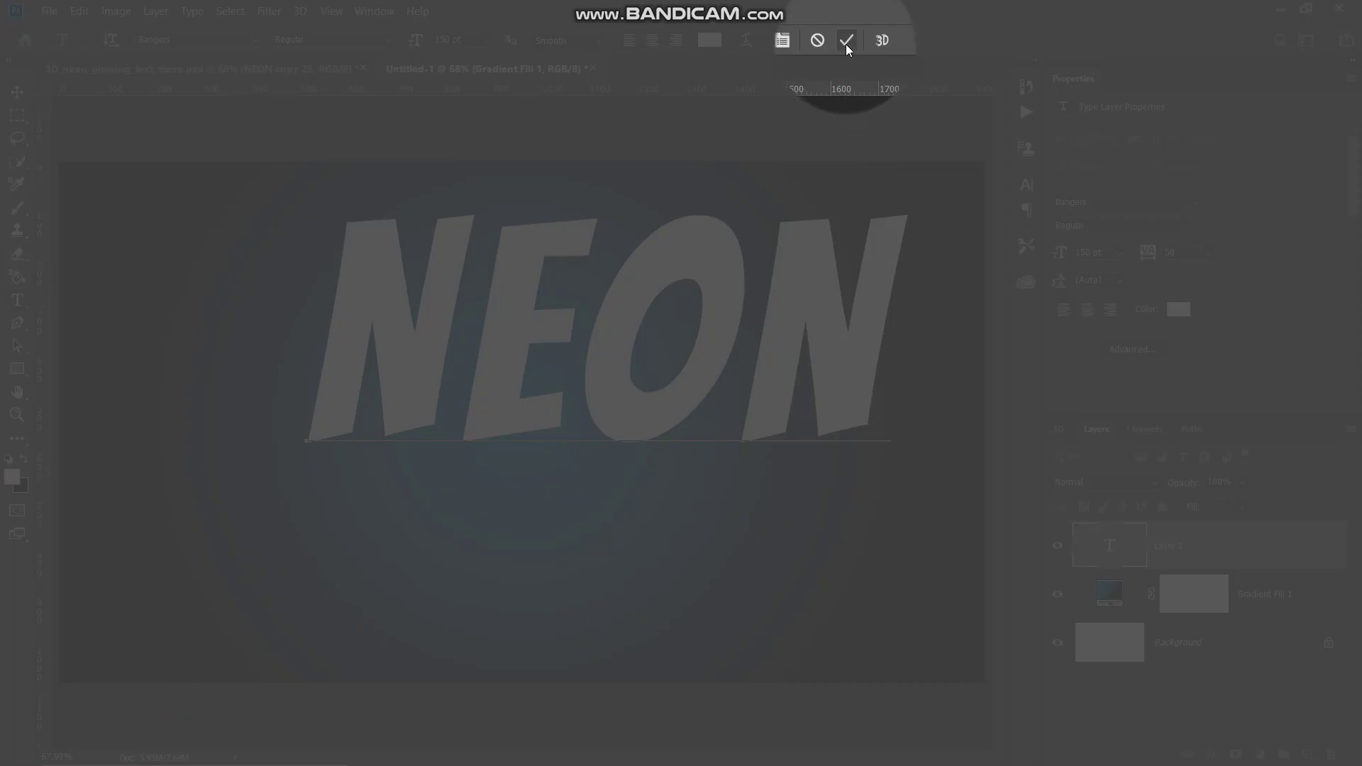
{"action": "left_click", "coordinate": [845, 44]}
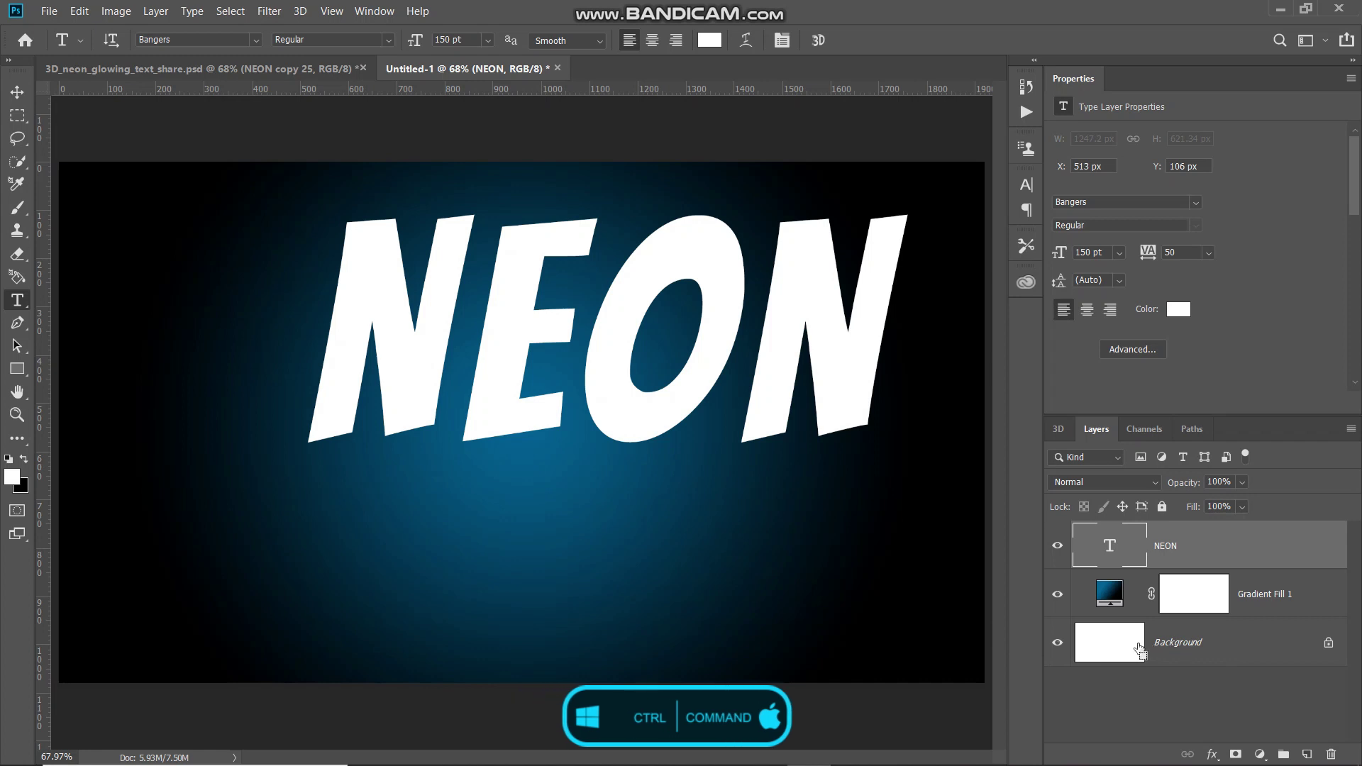
Step: Center the NEON text horizontally and vertically on the canvas by aligning it with the Background layer
{"action": "left_click", "coordinate": [1174, 643], "text": "ctrl"}
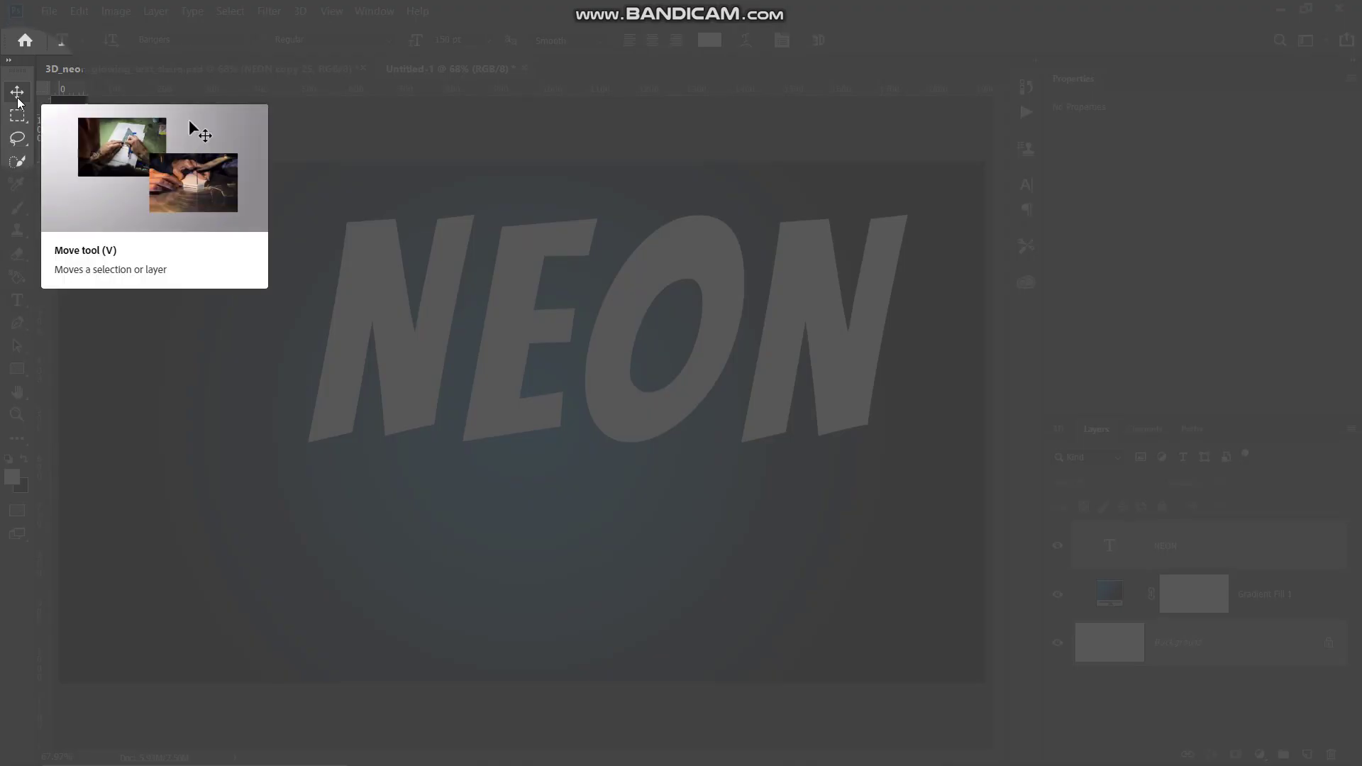
{"action": "left_click", "coordinate": [17, 92]}
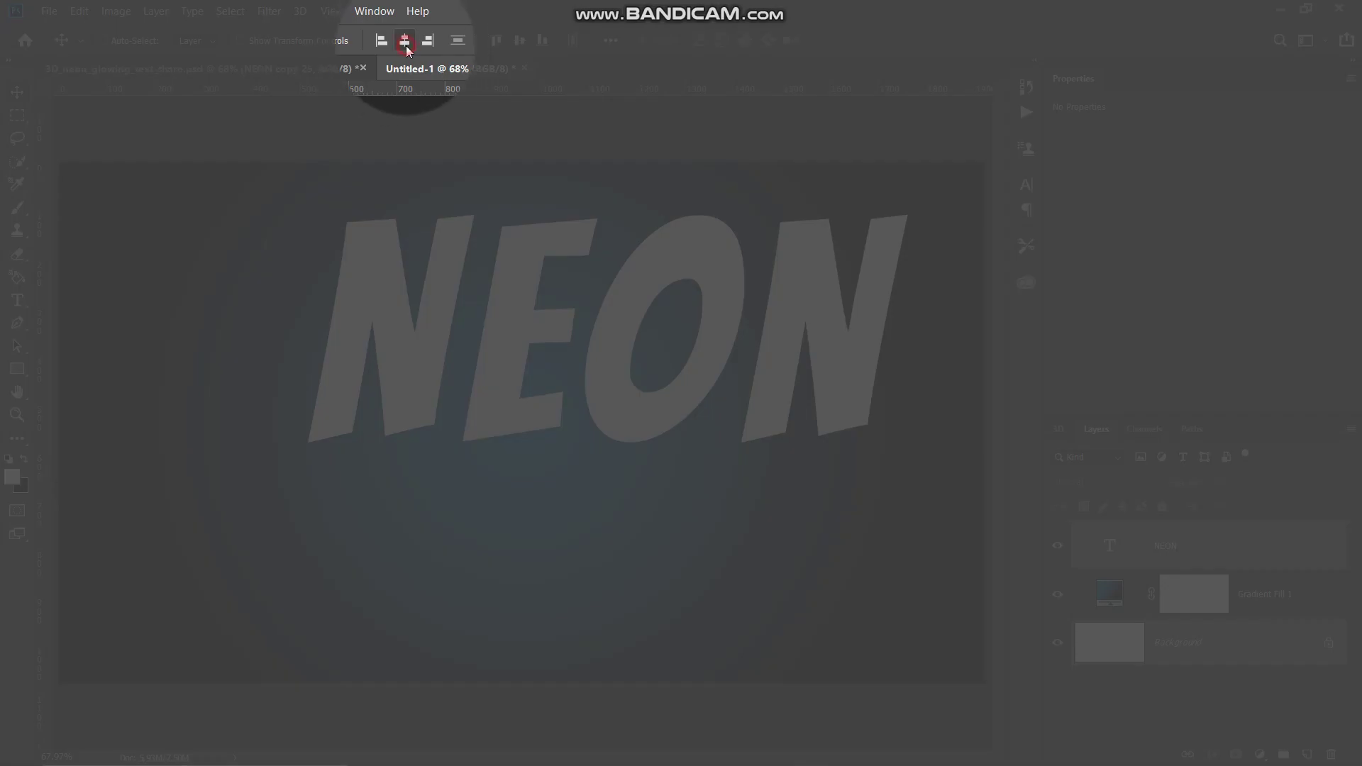
{"action": "left_click", "coordinate": [406, 45]}
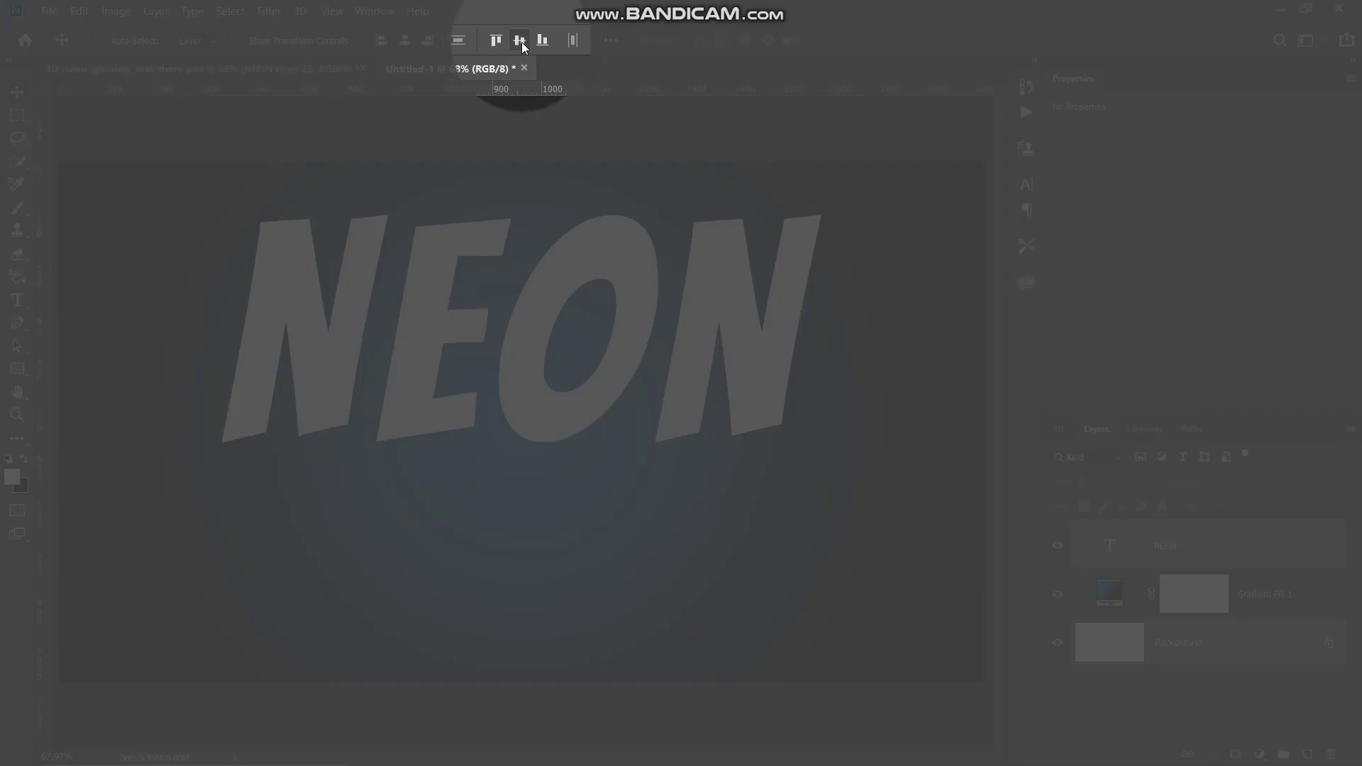
{"action": "left_click", "coordinate": [521, 42]}
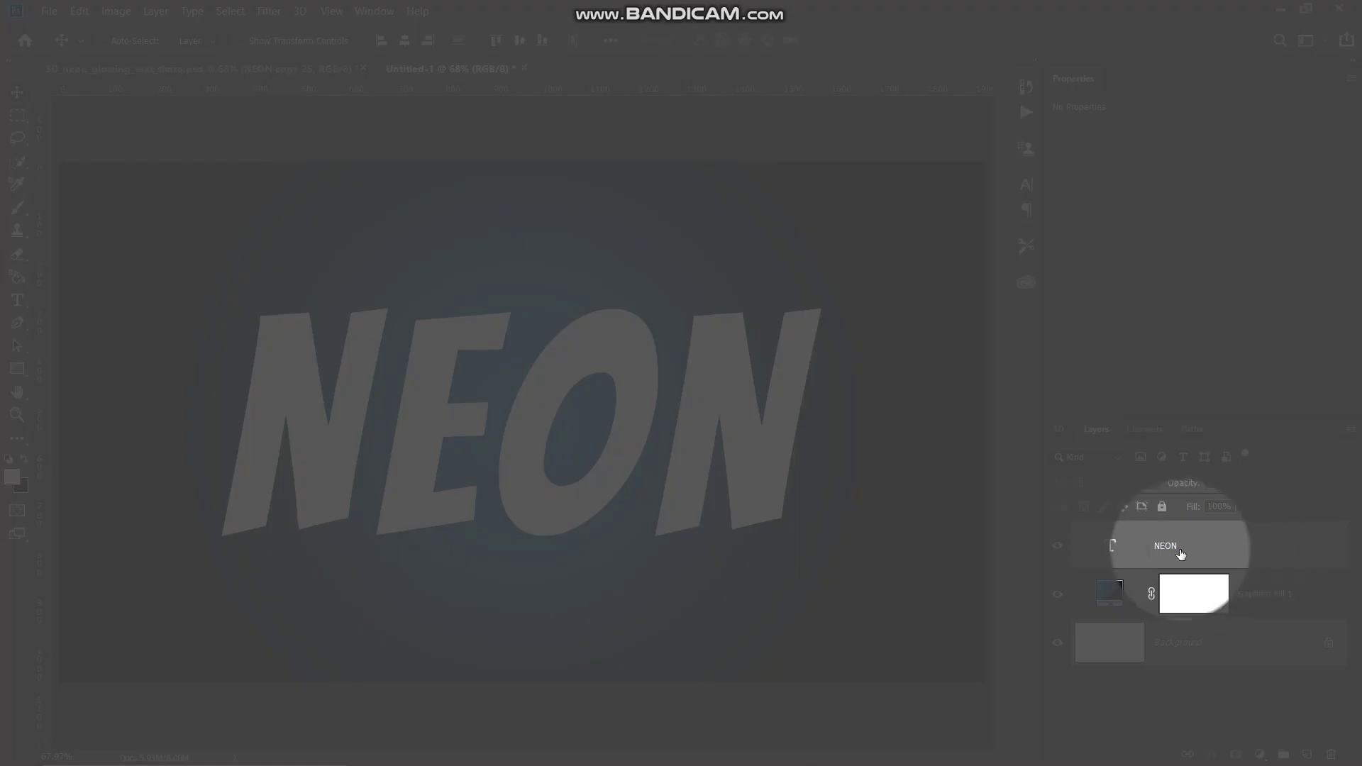
Step: Select only the NEON text layer and convert it to a smart object
{"action": "left_click", "coordinate": [1163, 547]}
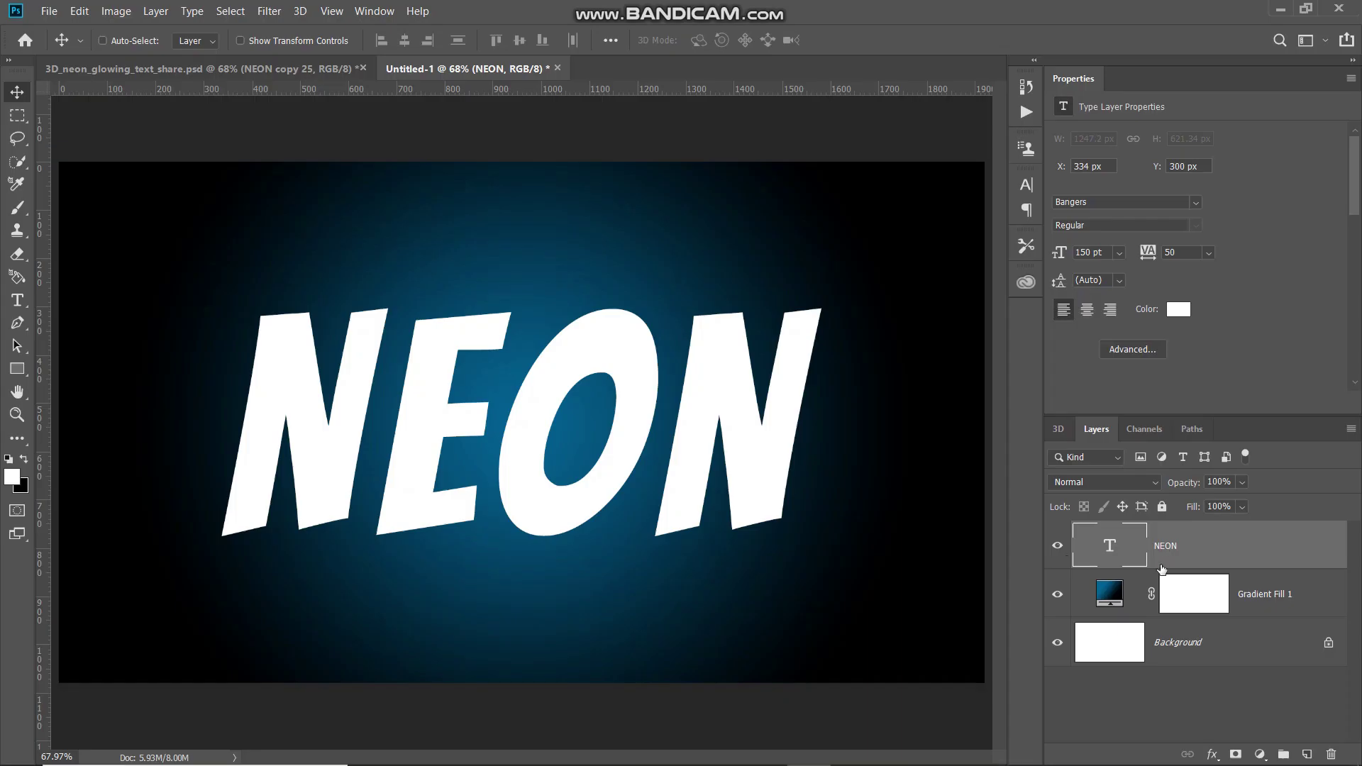
{"action": "right_click", "coordinate": [1229, 551]}
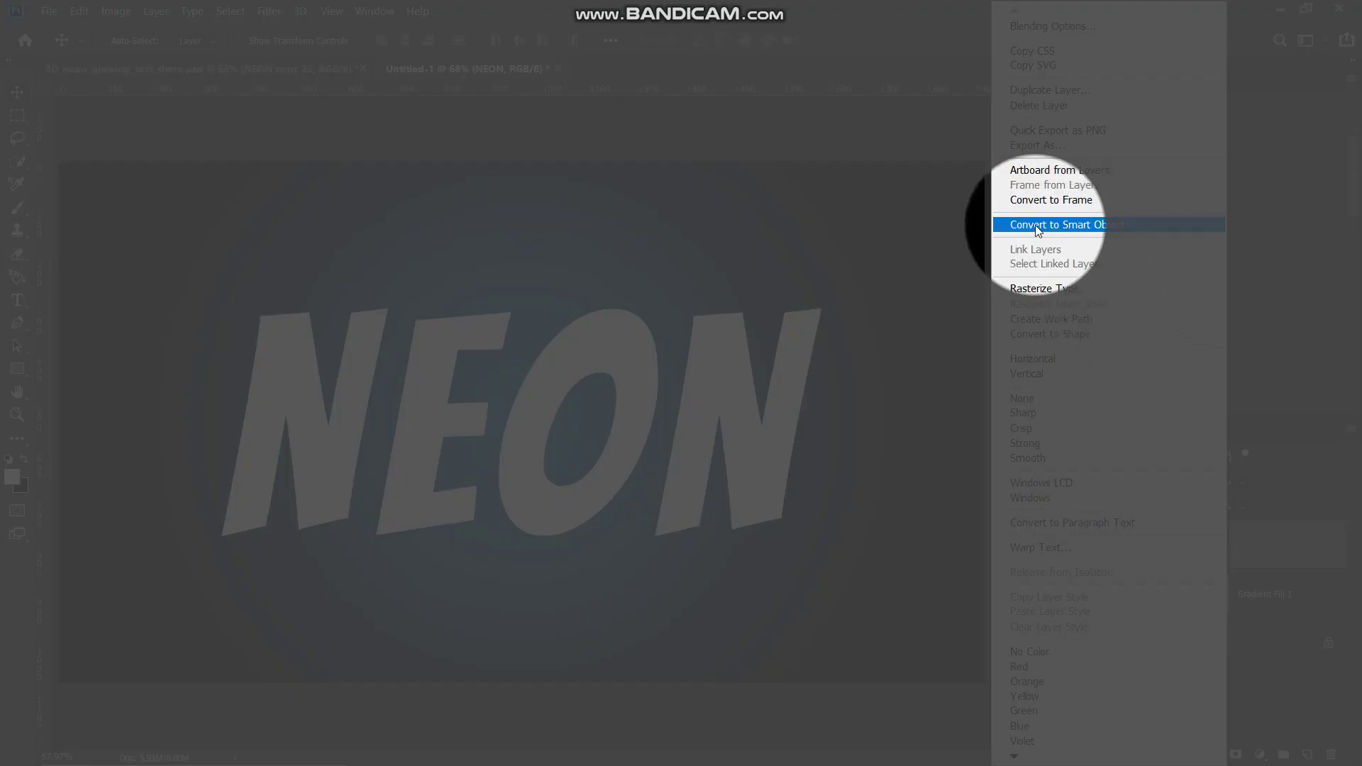
{"action": "left_click", "coordinate": [1074, 225]}
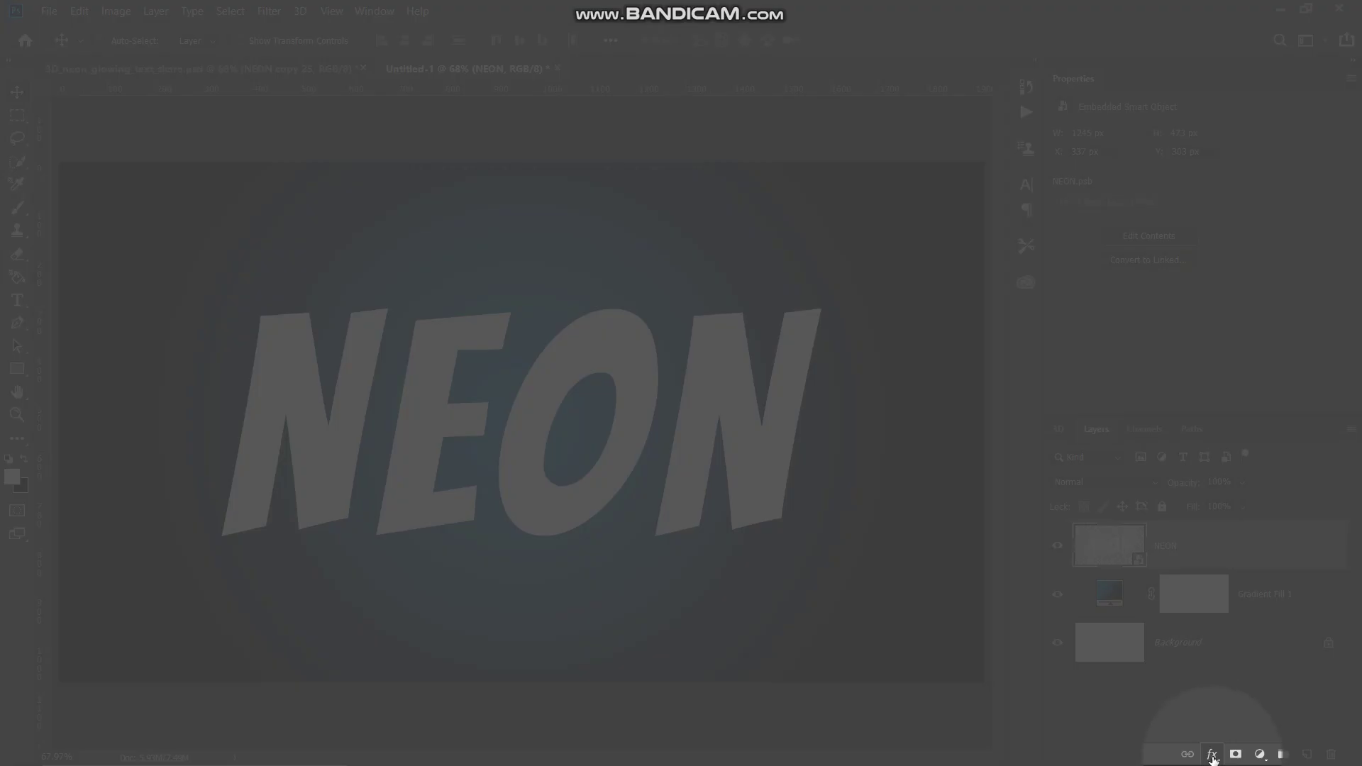
Step: Add a Color Overlay effect to the NEON layer with color fb0505, Normal blend mode and 100% opacity
{"action": "left_click", "coordinate": [1210, 753]}
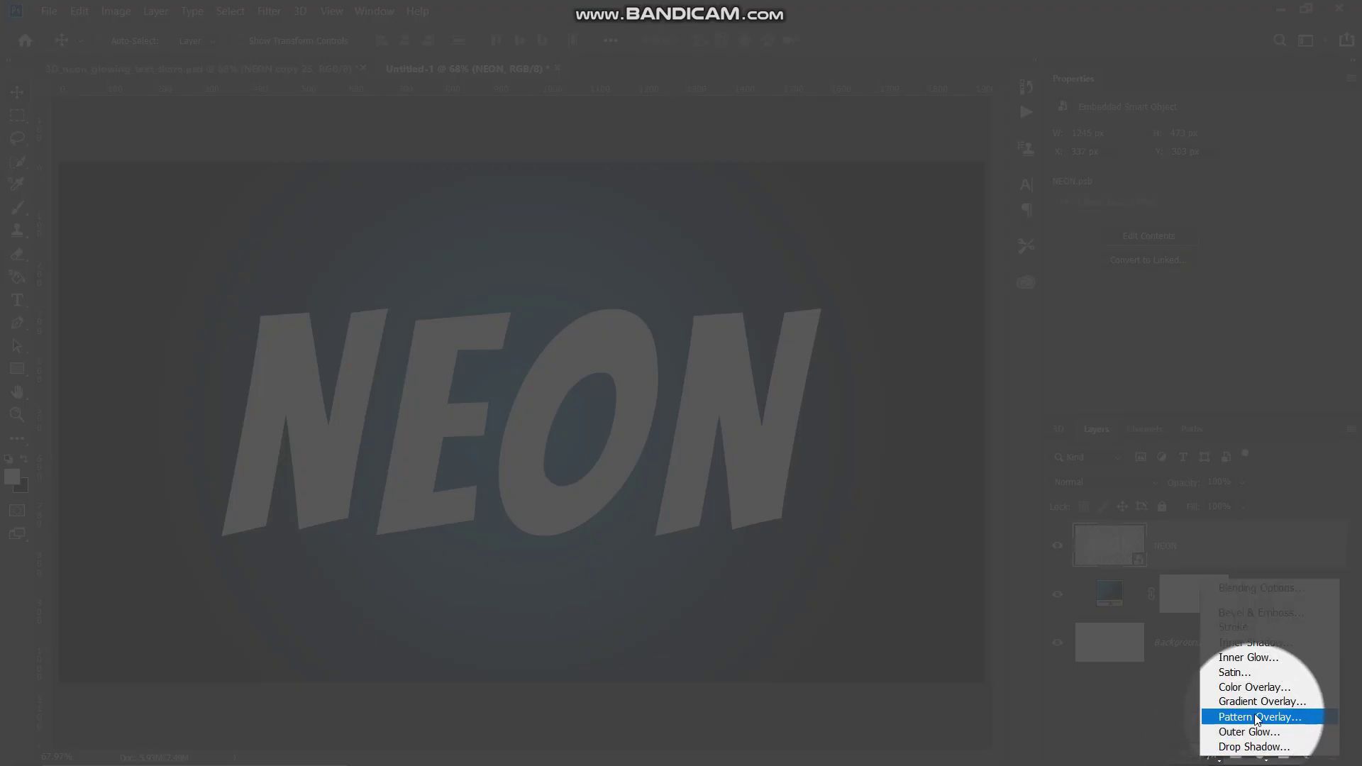
{"action": "left_click", "coordinate": [1254, 687]}
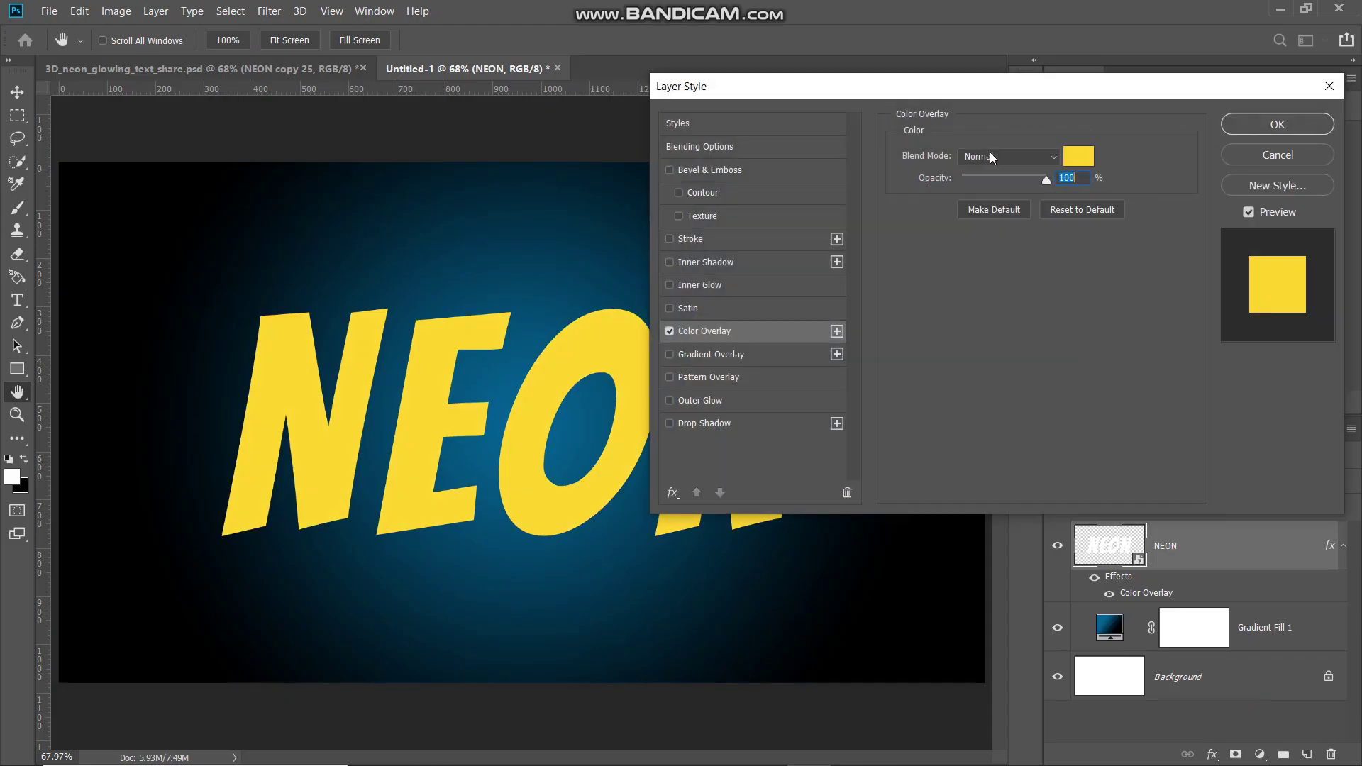
{"action": "left_click", "coordinate": [1081, 164]}
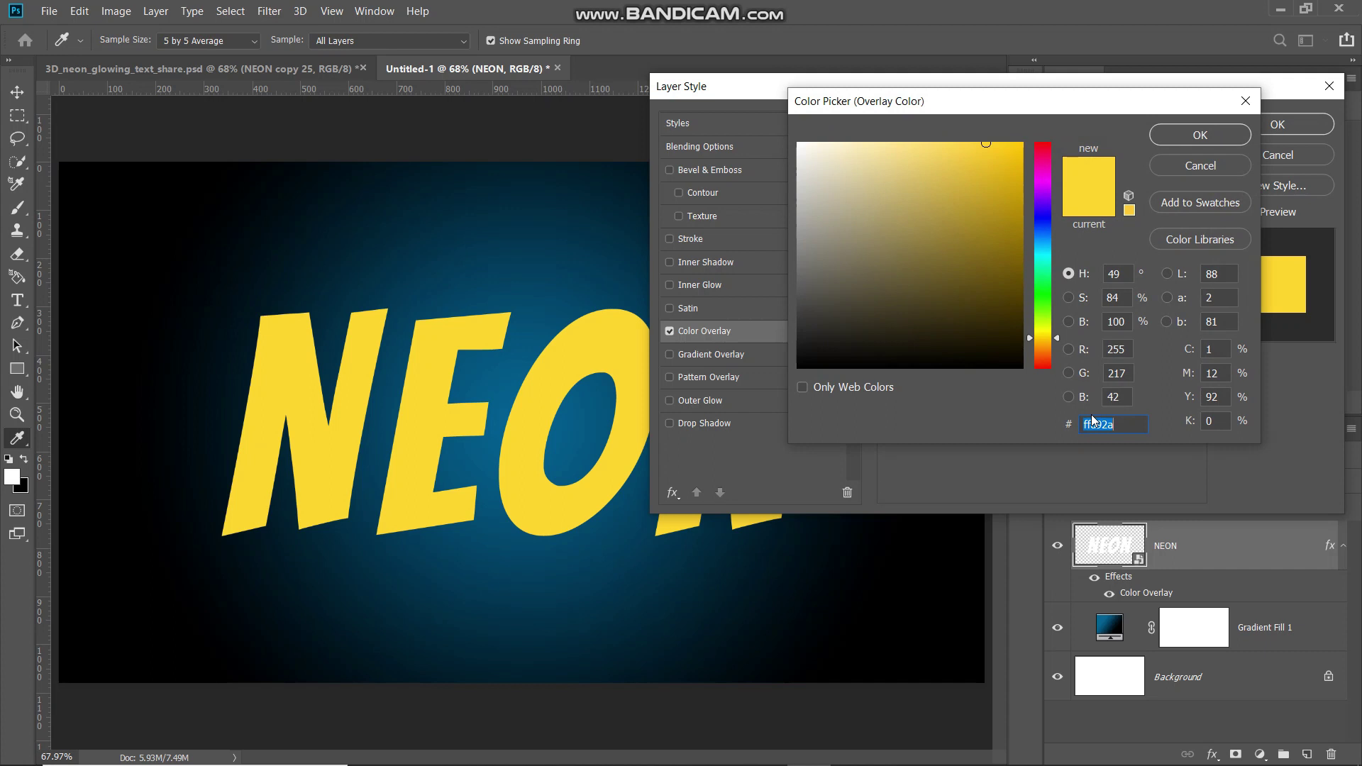
{"action": "type", "text": "fb0505"}
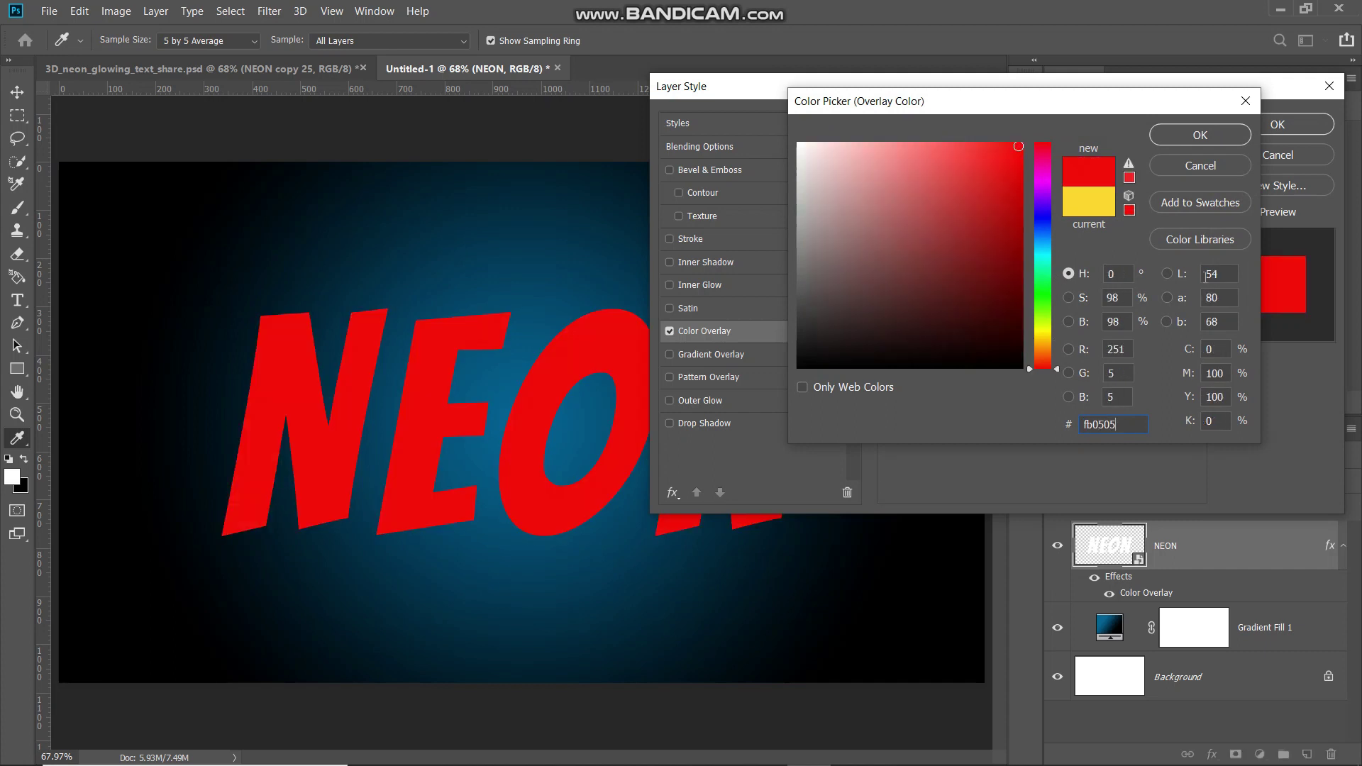
{"action": "left_click", "coordinate": [1216, 142]}
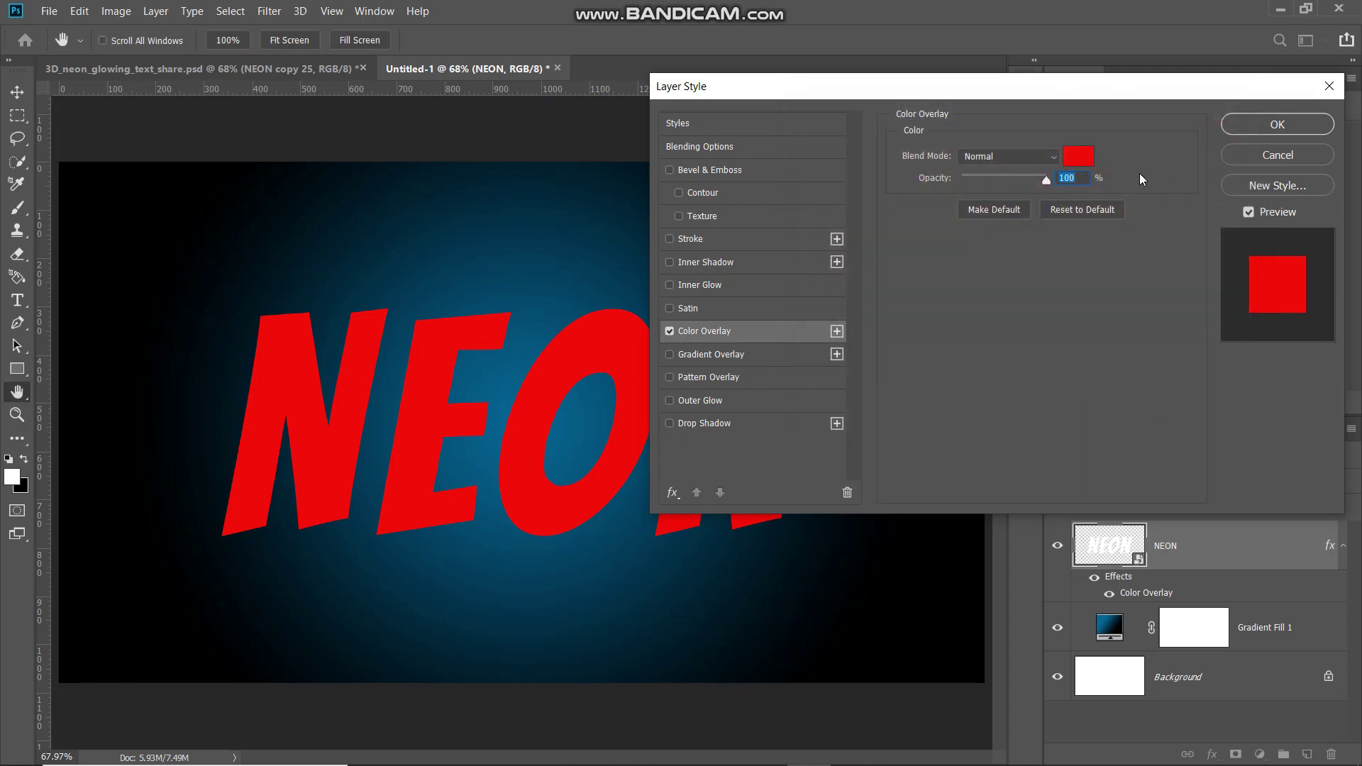
{"action": "left_click", "coordinate": [1082, 179]}
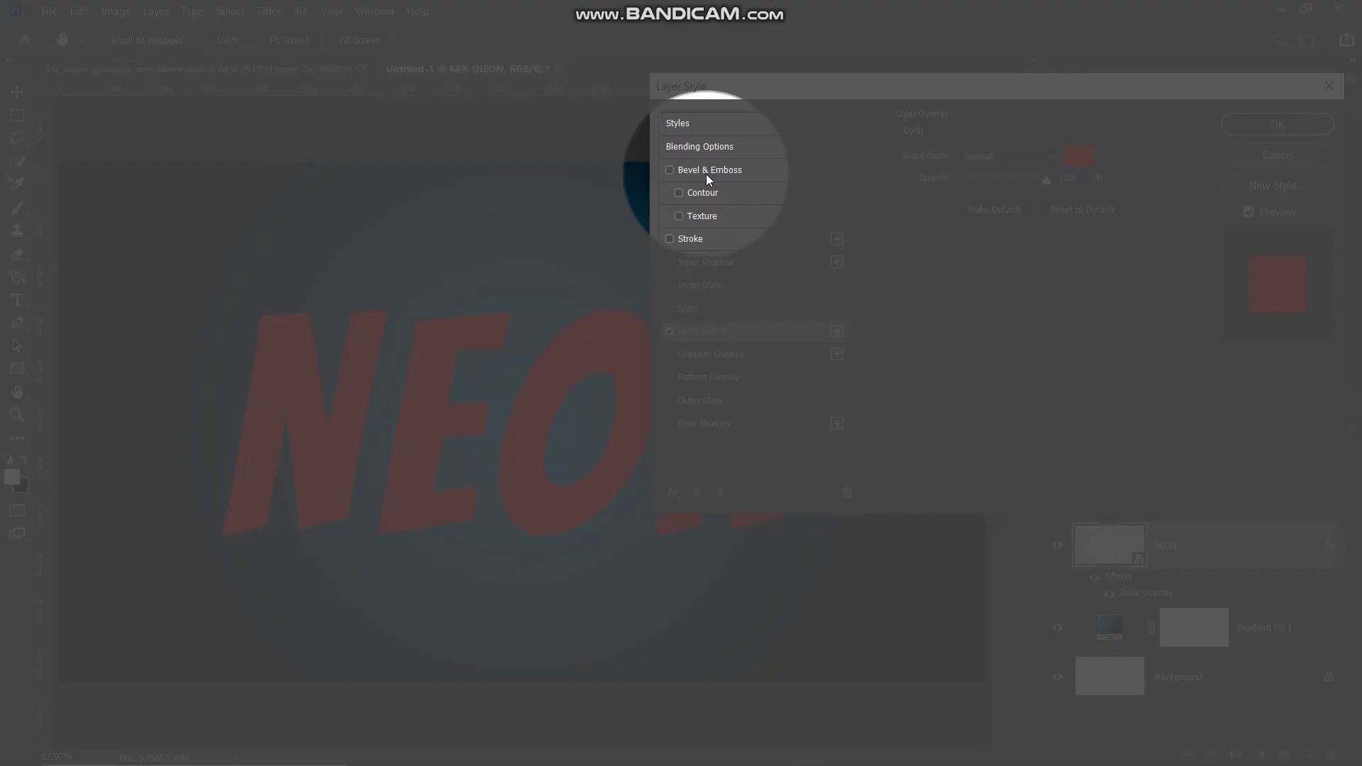
Step: Add Bevel & Emboss with Inner Bevel style, Chisel Hard technique, 290% depth, Up direction, 70 px size and 0 px soften
{"action": "left_click", "coordinate": [704, 171]}
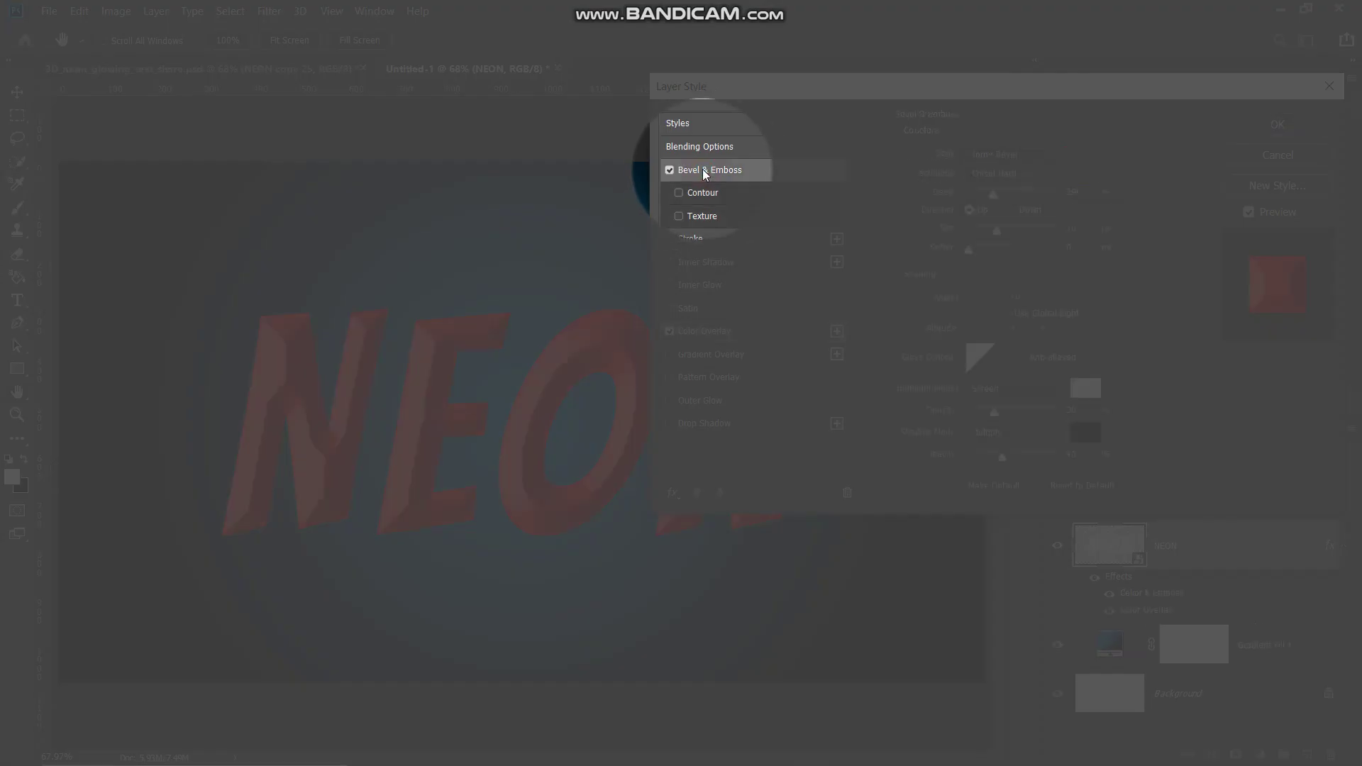
{"action": "left_click", "coordinate": [1000, 154]}
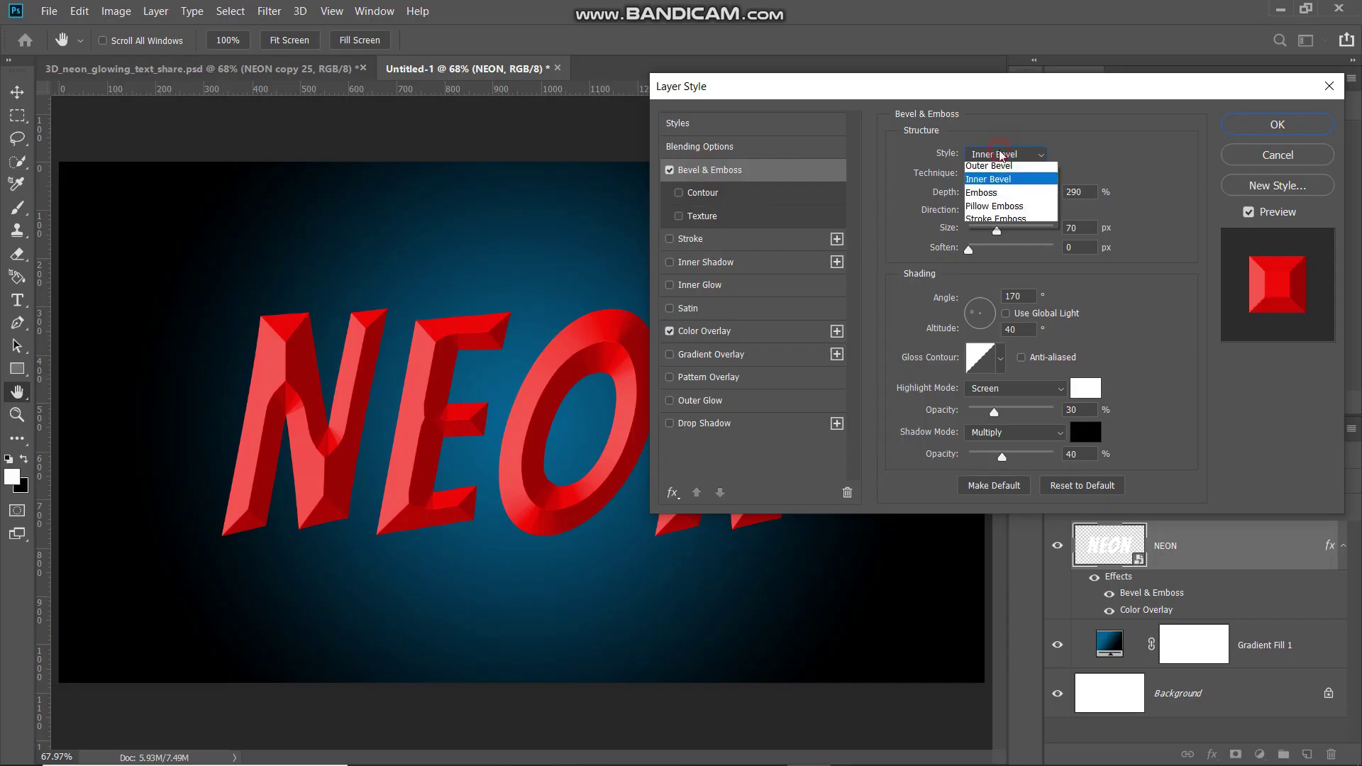
{"action": "left_click", "coordinate": [993, 161]}
{"action": "left_click", "coordinate": [997, 174]}
{"action": "left_click", "coordinate": [1003, 207]}
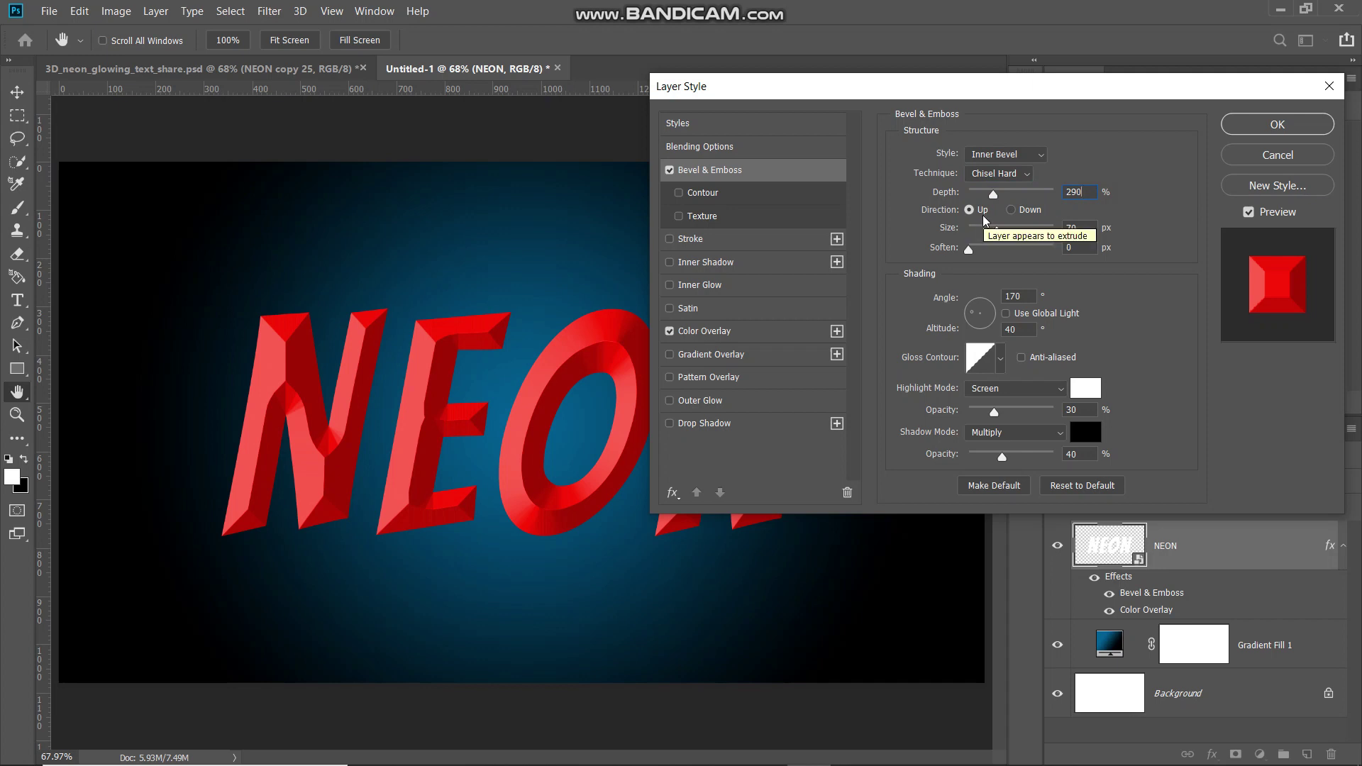
{"action": "left_click", "coordinate": [1085, 227]}
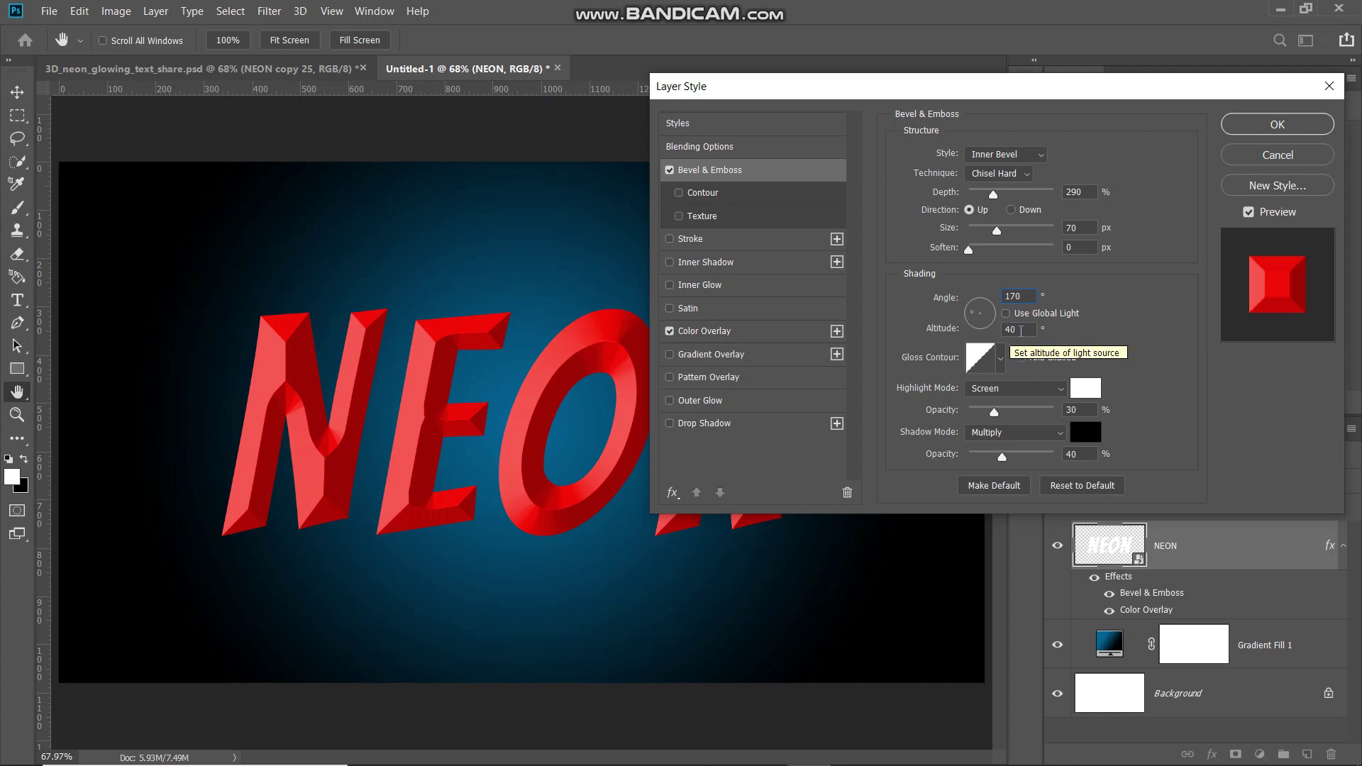
Step: Shade the bevel with a 170° angle, 40° altitude and the linear gloss contour, without global light
{"action": "left_click", "coordinate": [1022, 329]}
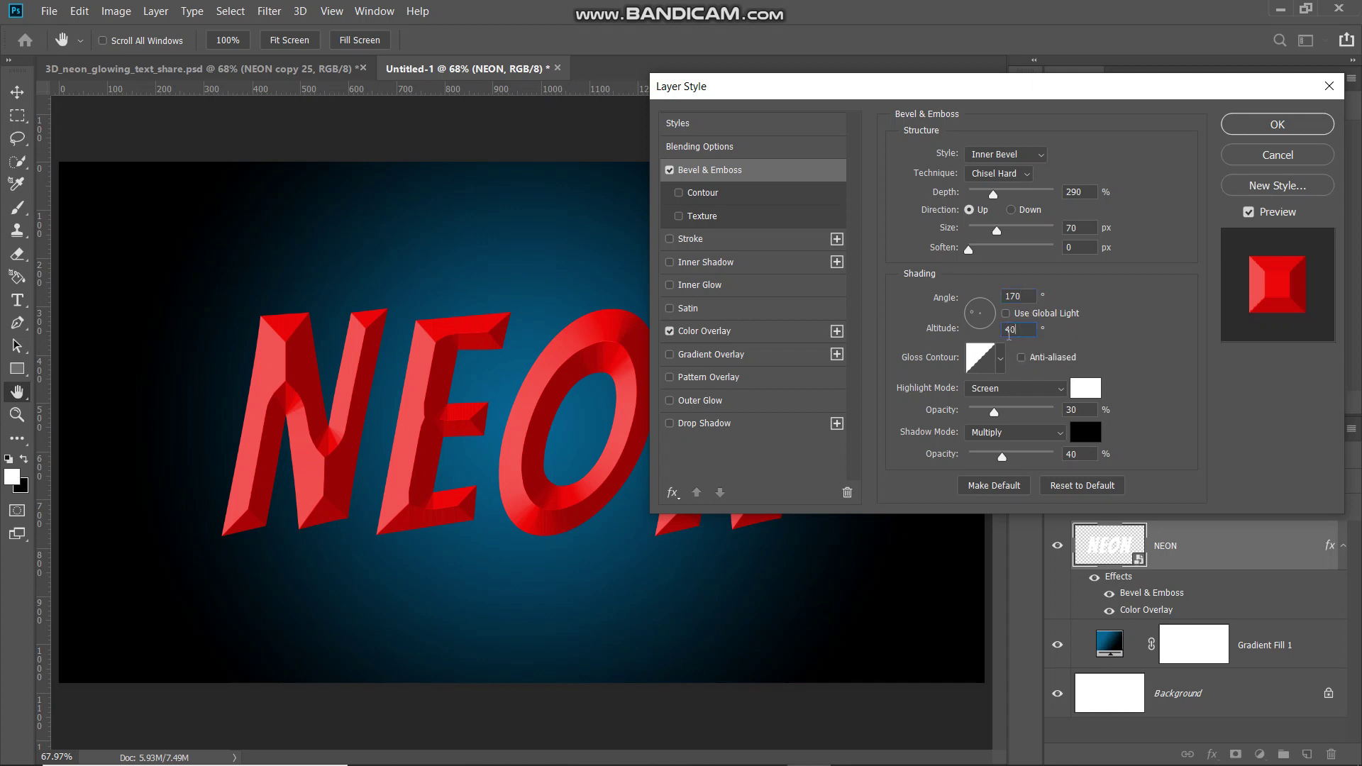
{"action": "left_click", "coordinate": [1001, 359]}
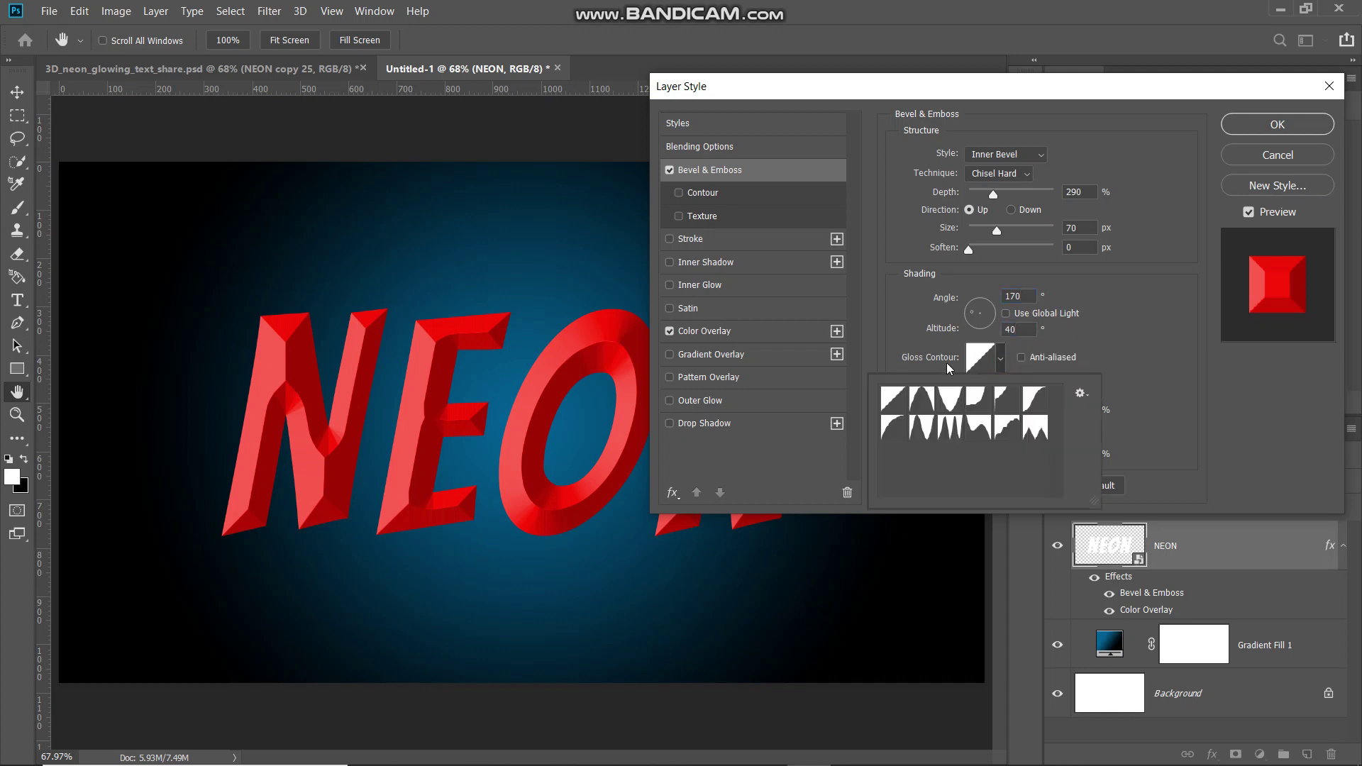
{"action": "double_click", "coordinate": [896, 402]}
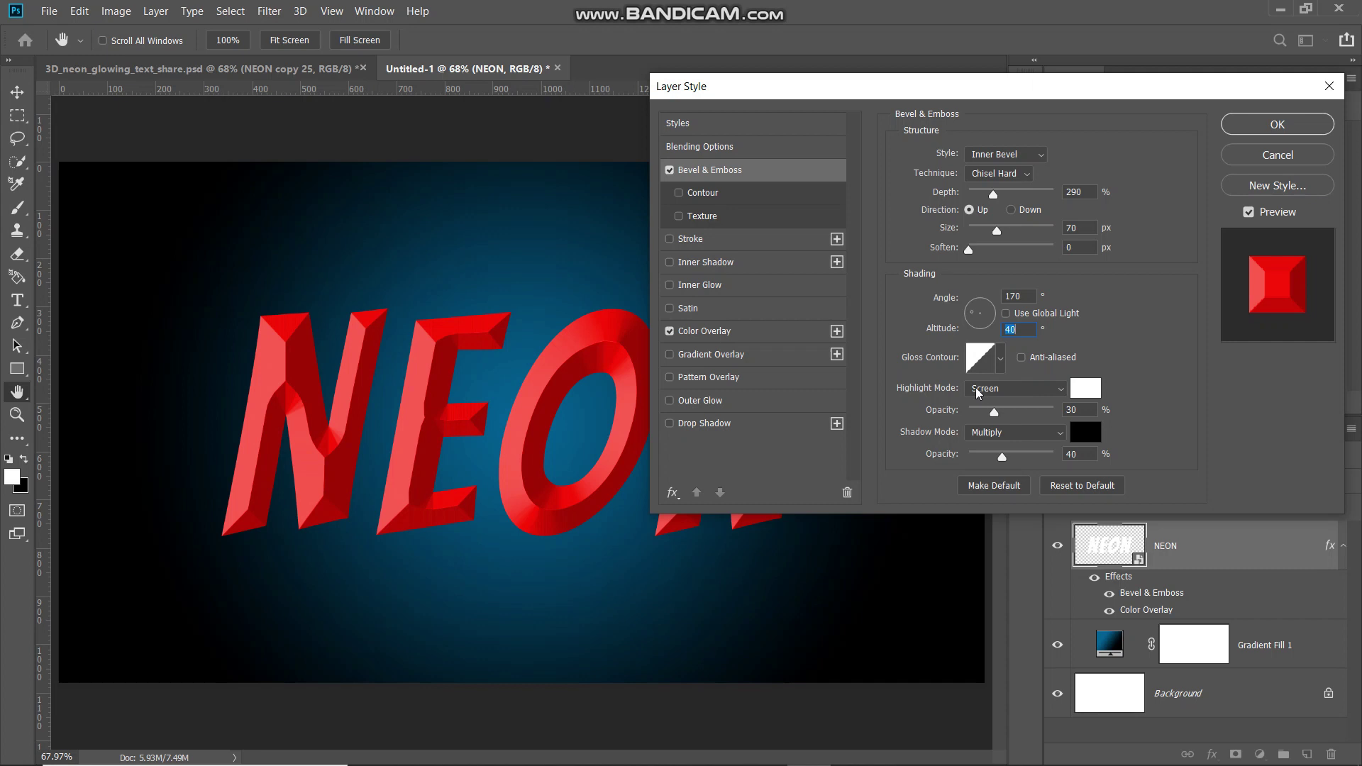
Step: Use Screen mode, white color and 30% opacity for the bevel highlight
{"action": "left_click", "coordinate": [980, 391]}
{"action": "left_click", "coordinate": [993, 466]}
{"action": "left_click", "coordinate": [1082, 395]}
{"action": "left_click", "coordinate": [1181, 136]}
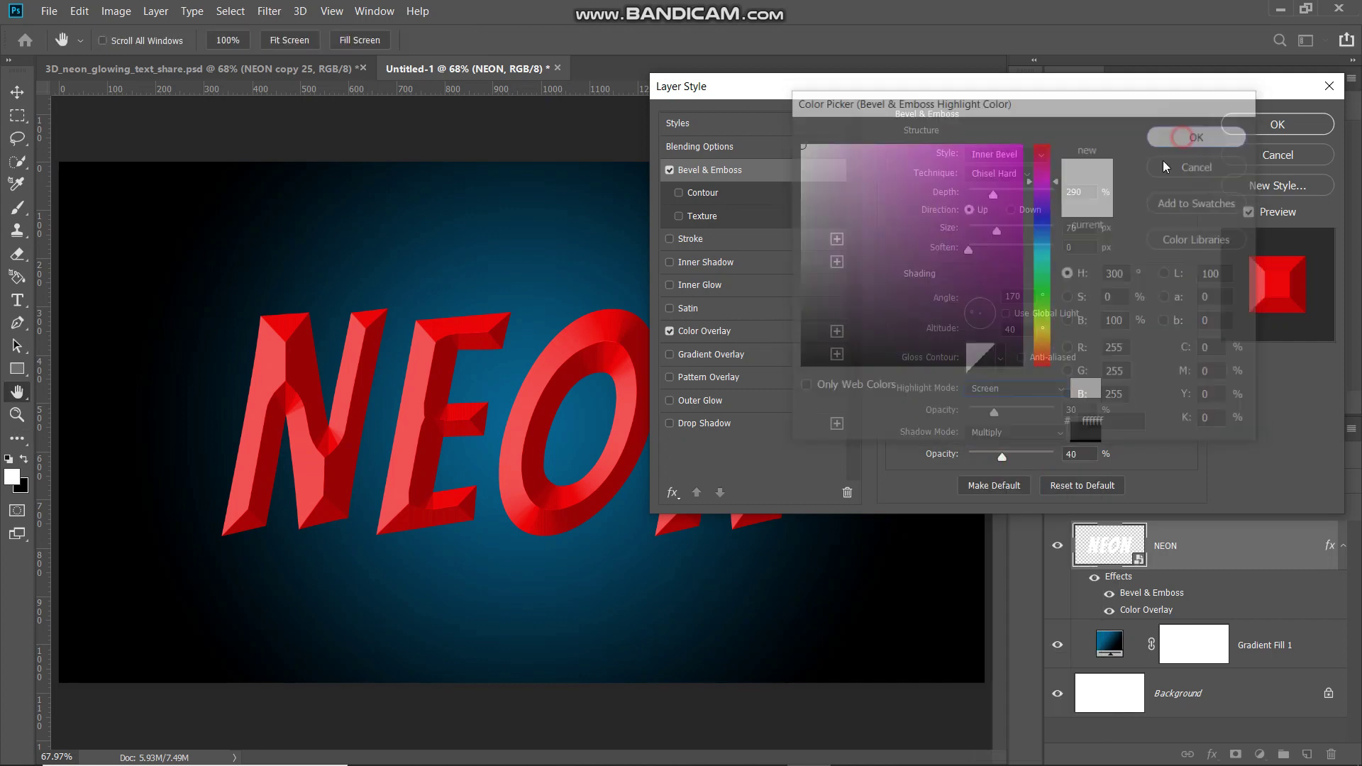
{"action": "left_click", "coordinate": [1086, 414]}
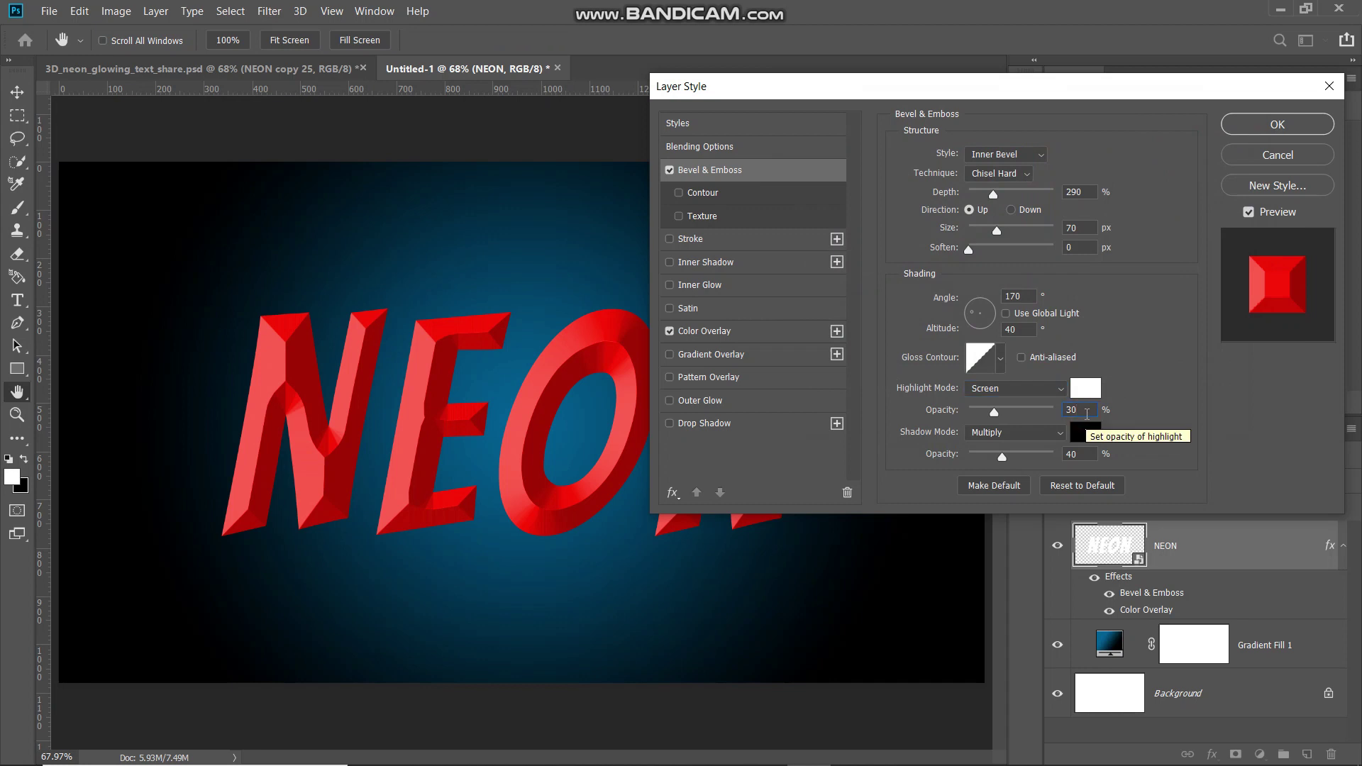
Step: Use Multiply mode, black color and 40% opacity for the bevel shadow
{"action": "left_click", "coordinate": [988, 434]}
{"action": "left_click", "coordinate": [986, 387]}
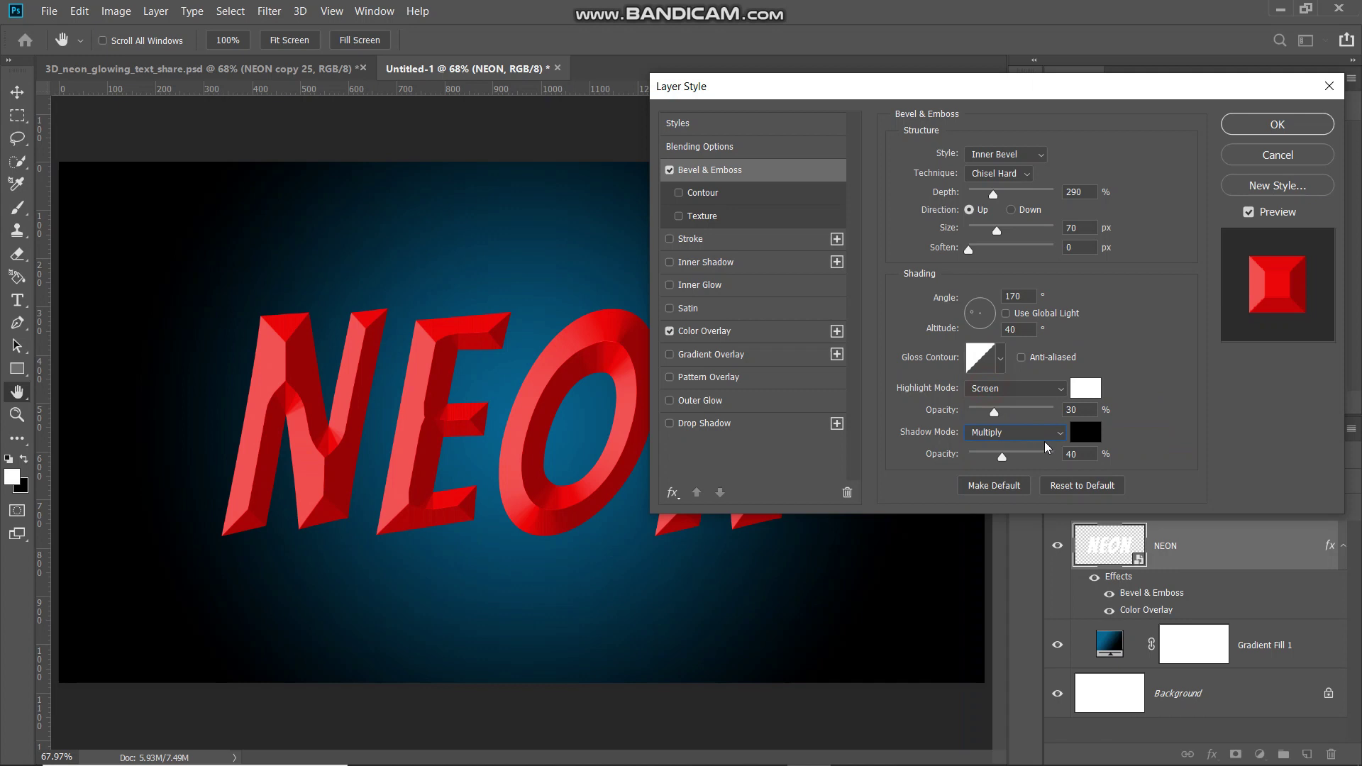
{"action": "left_click", "coordinate": [1081, 434]}
{"action": "left_click", "coordinate": [1168, 137]}
Step: Compare the text with Bevel & Emboss off and on, then apply the layer style with the bevel enabled
{"action": "left_click", "coordinate": [670, 171]}
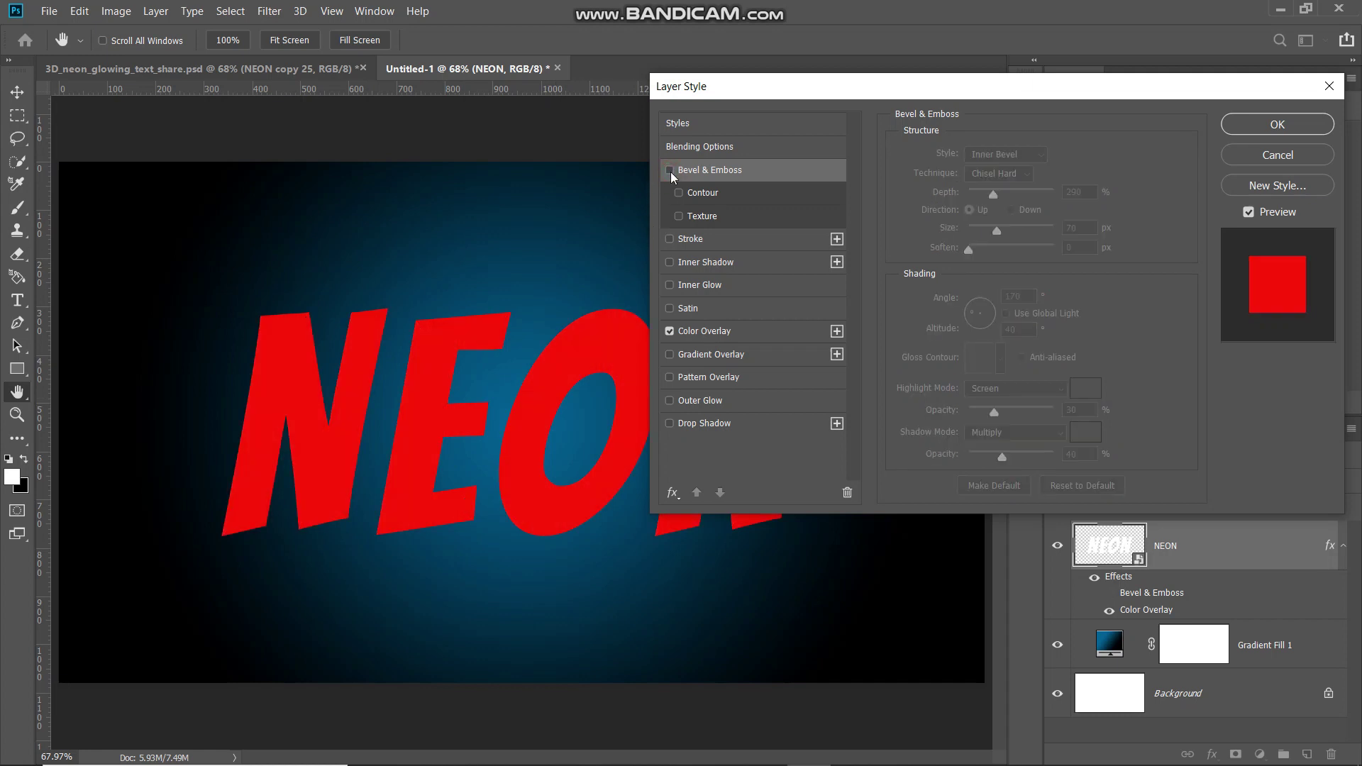
{"action": "left_click", "coordinate": [669, 171]}
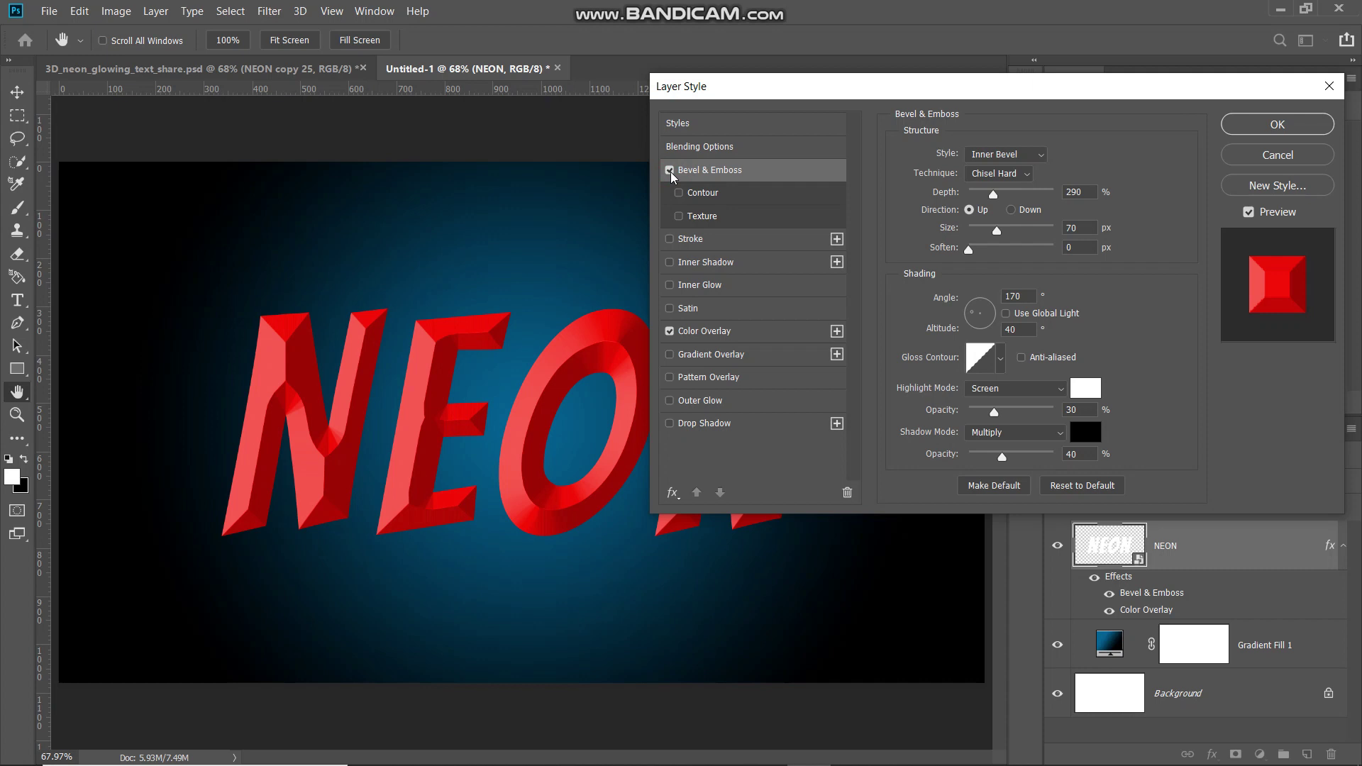
{"action": "left_click", "coordinate": [1253, 127]}
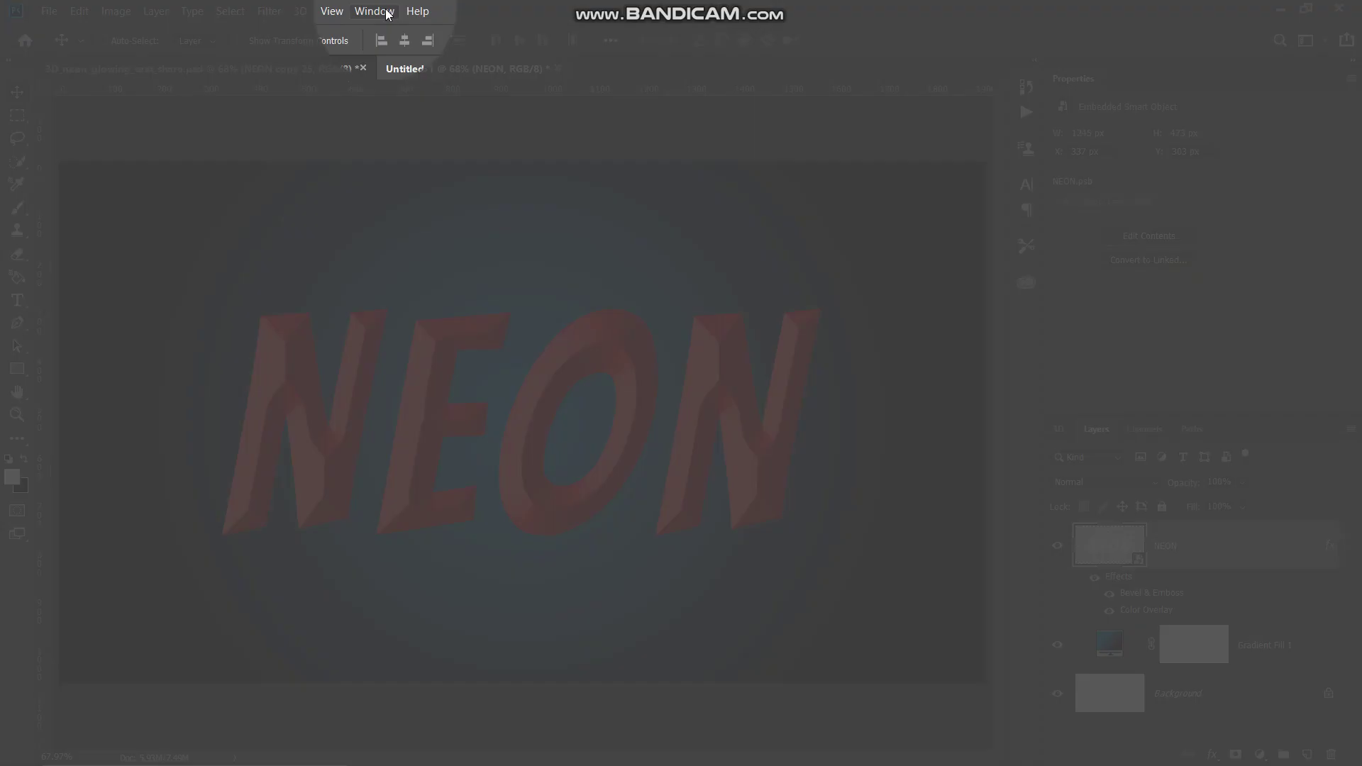
Step: Create a new action named 3D Neon Video in the Default Actions set and start recording it
{"action": "left_click", "coordinate": [374, 11]}
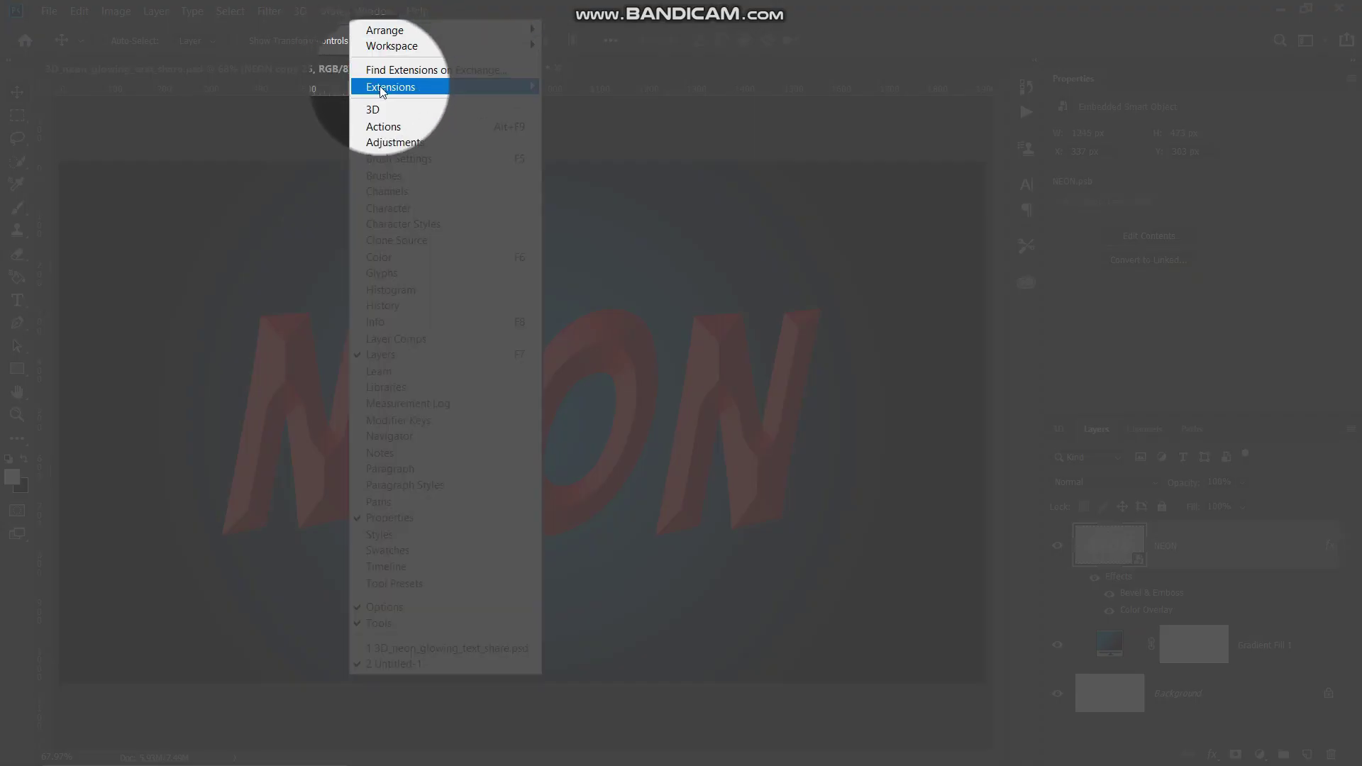
{"action": "left_click", "coordinate": [400, 128]}
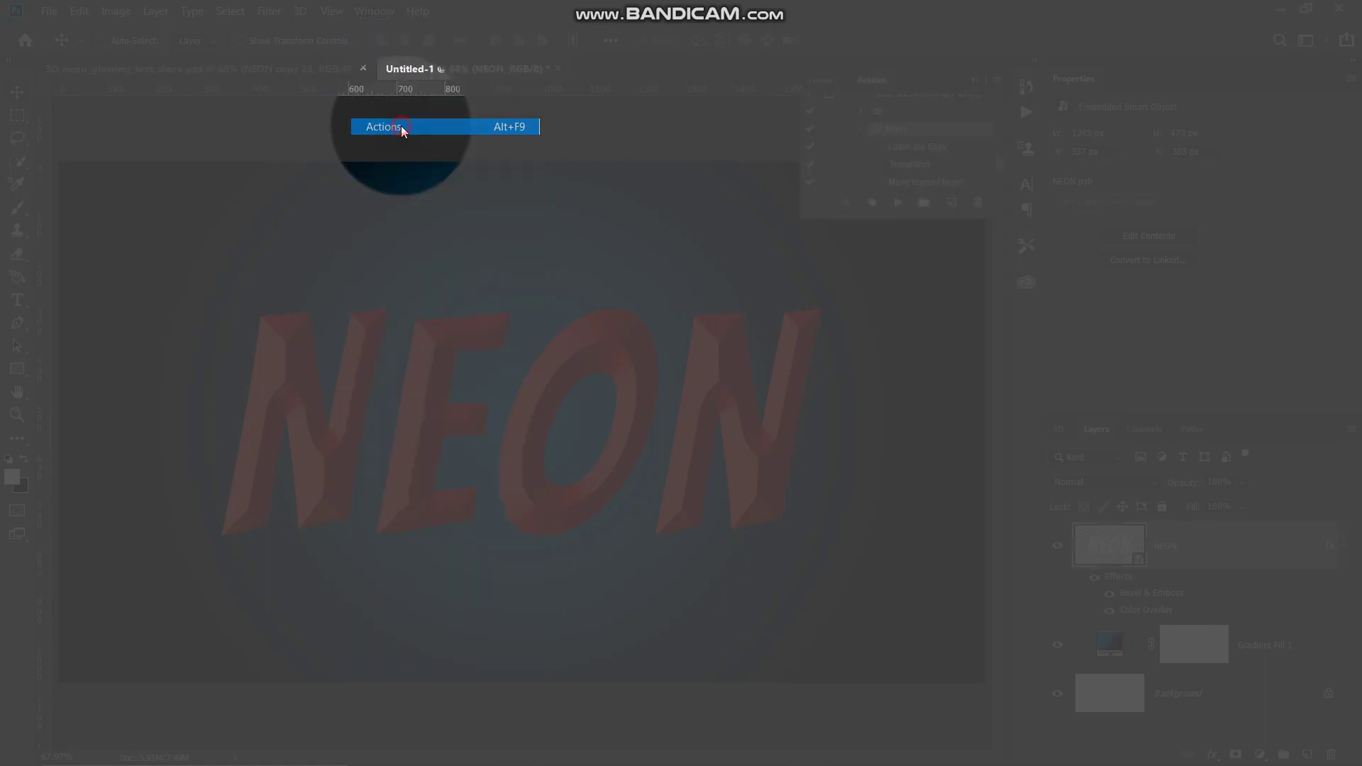
{"action": "left_click", "coordinate": [861, 130]}
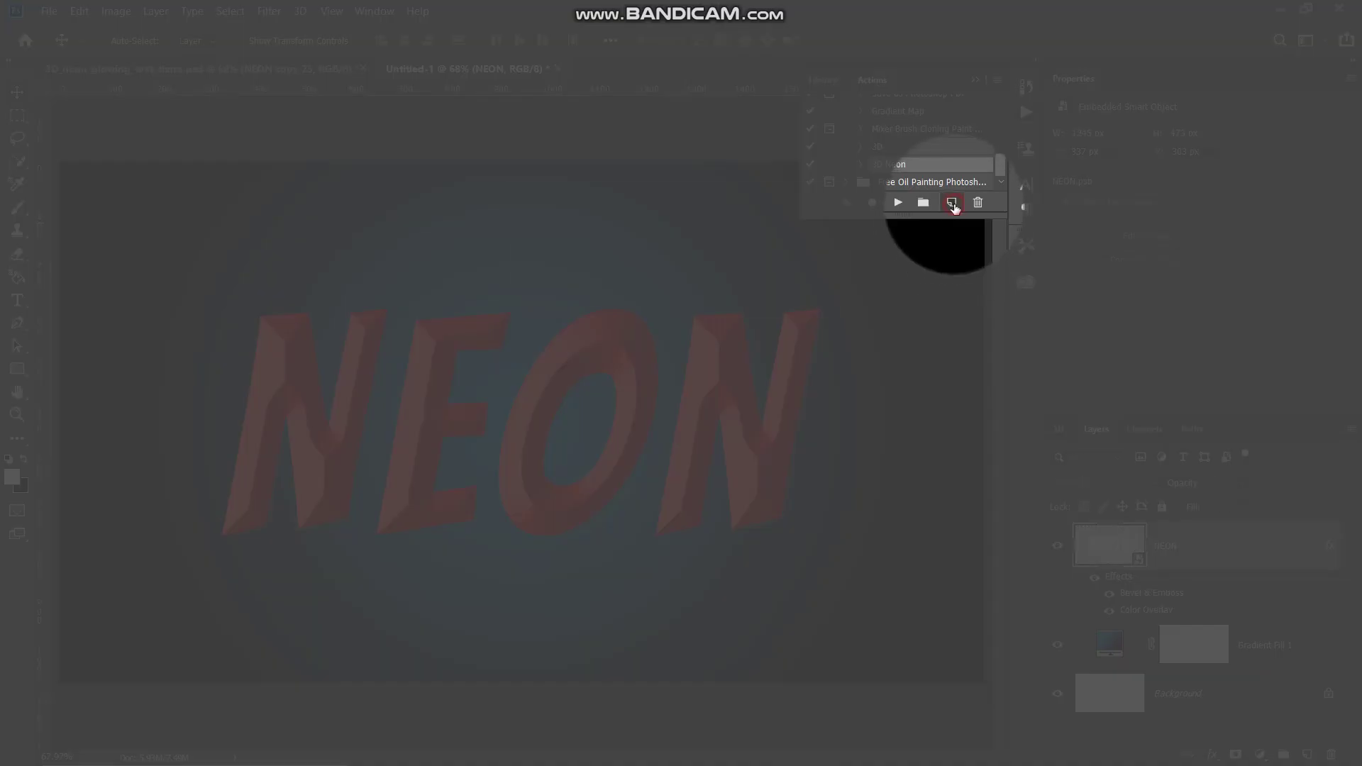
{"action": "left_click", "coordinate": [951, 203]}
{"action": "key", "text": "BackSpace"}
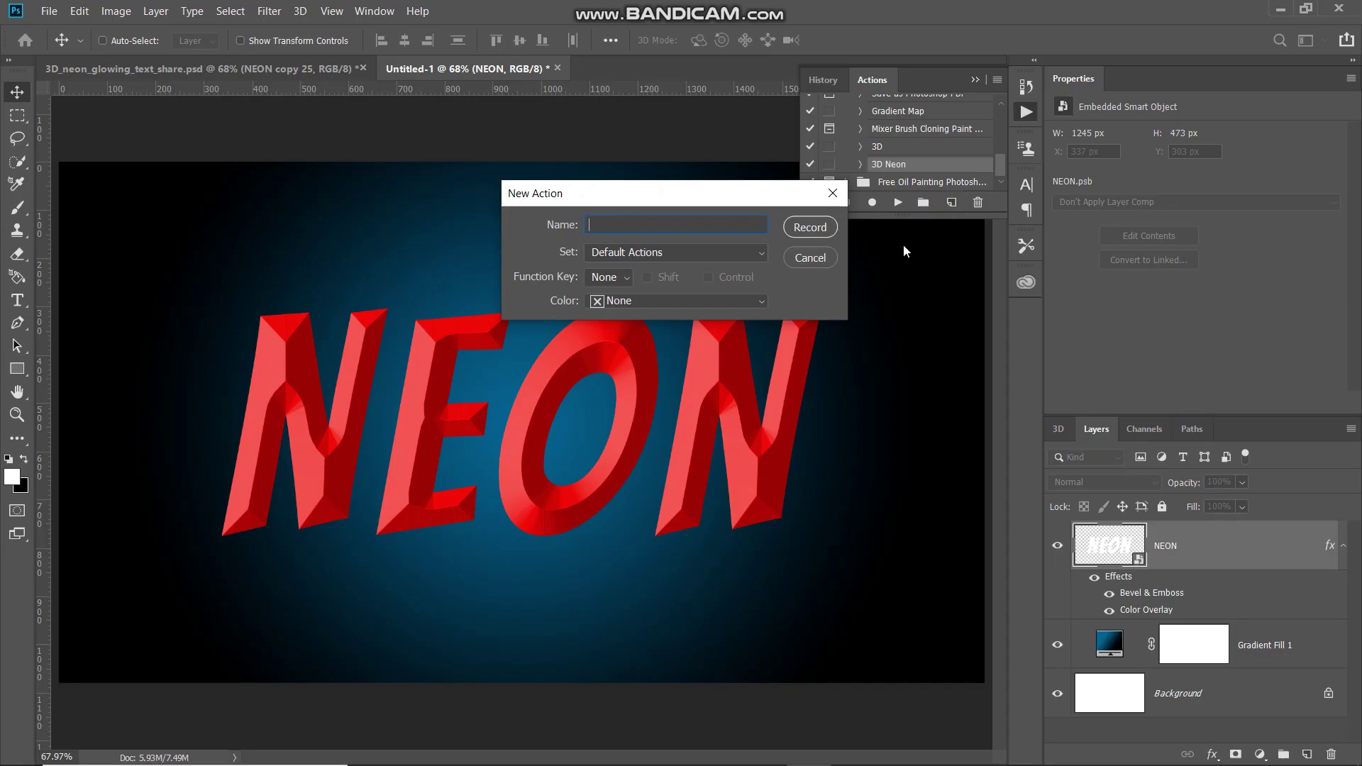
{"action": "type", "text": "3D Neon Video"}
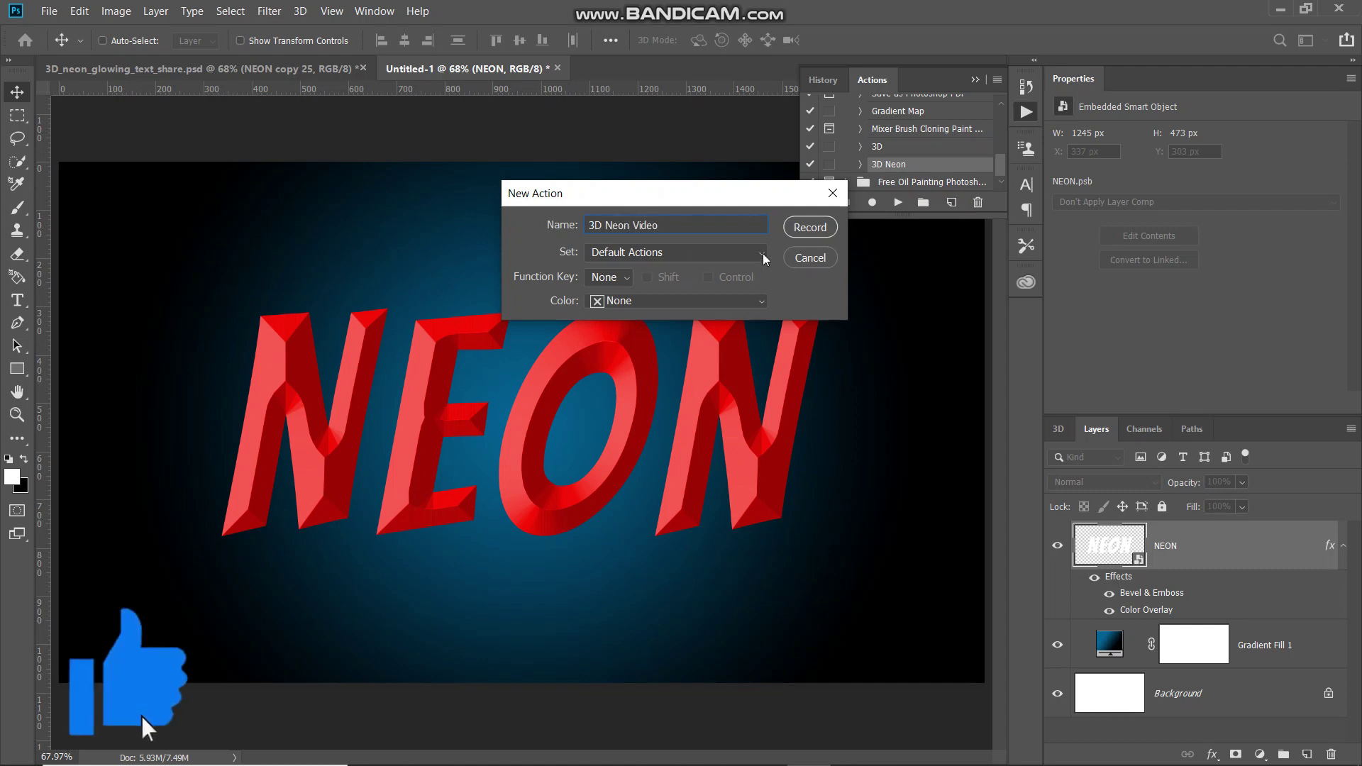
{"action": "left_click", "coordinate": [807, 227]}
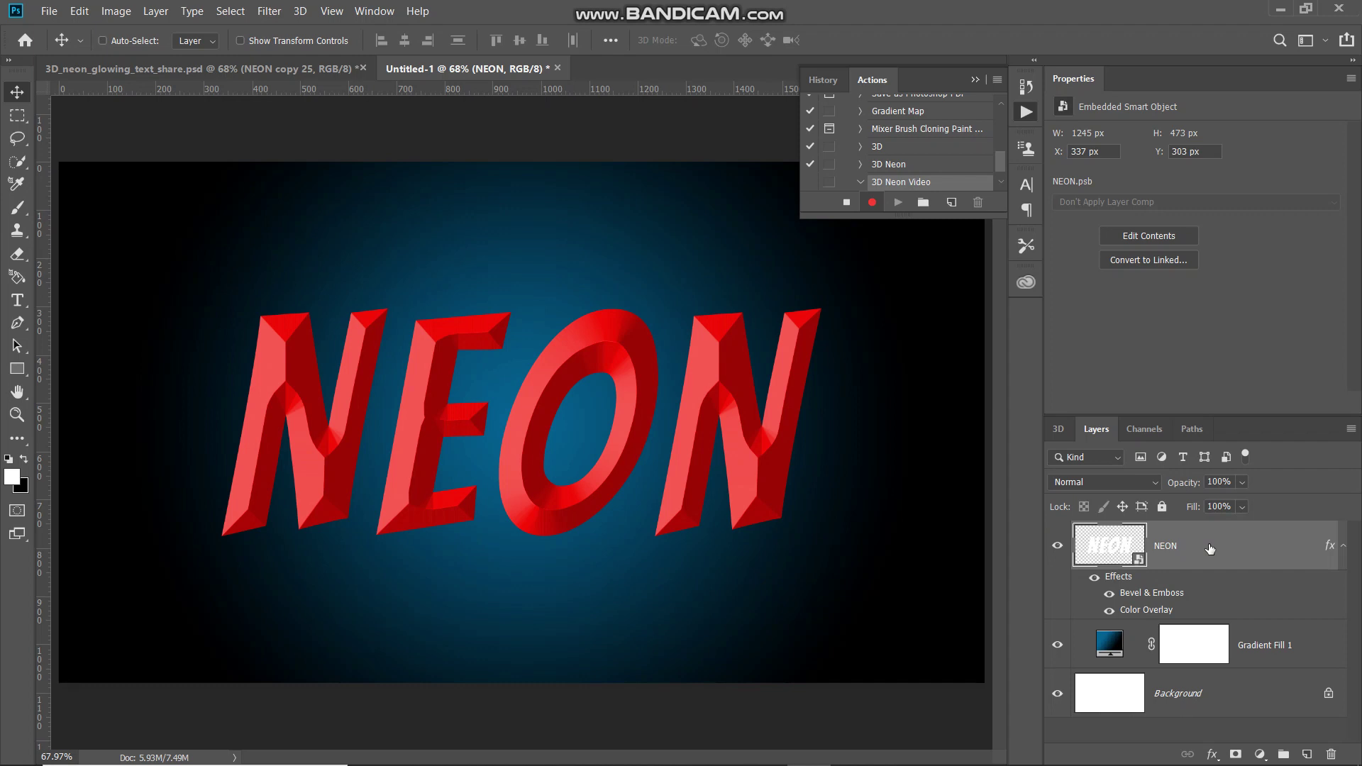
Step: Duplicate the NEON layer and move the copy to X 961.50 px and Y 541.50 px with Free Transform
{"action": "key", "text": "ctrl+j"}
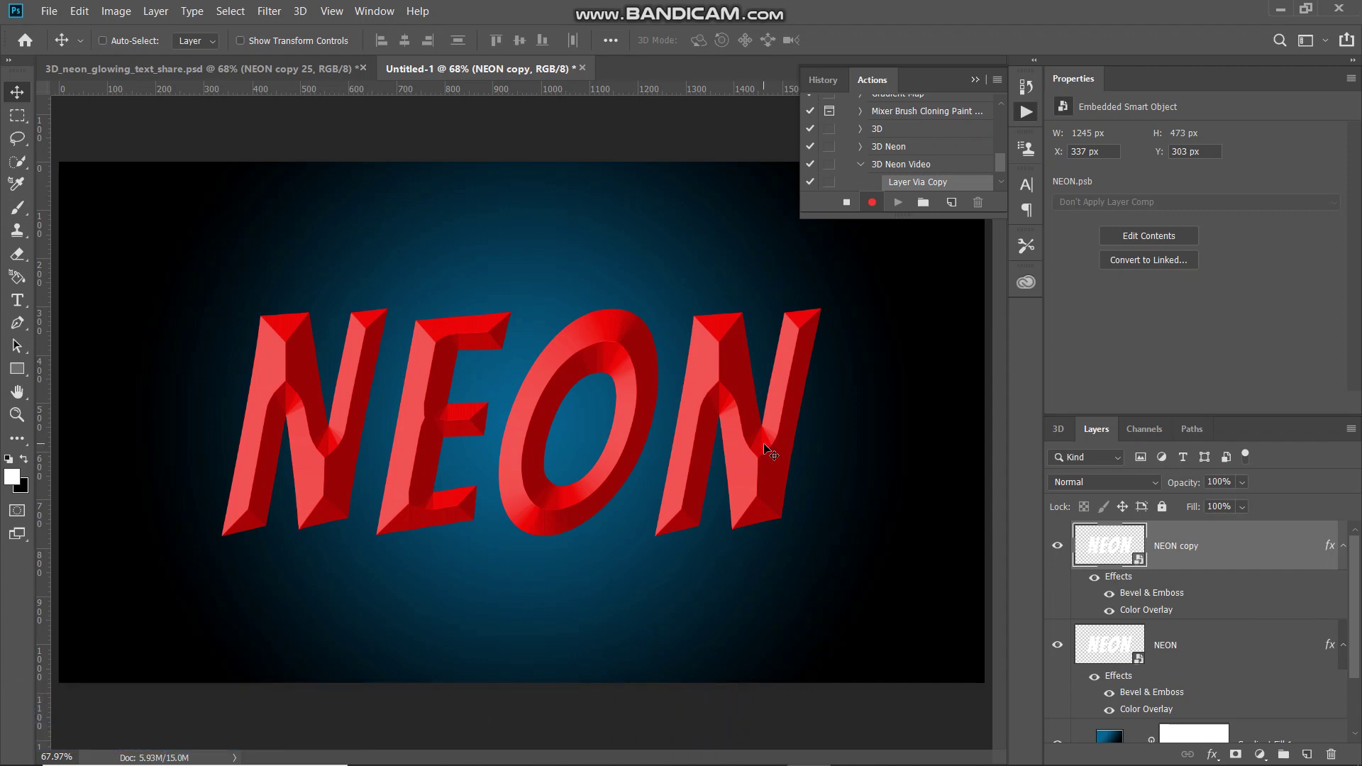
{"action": "key", "text": "ctrl+t"}
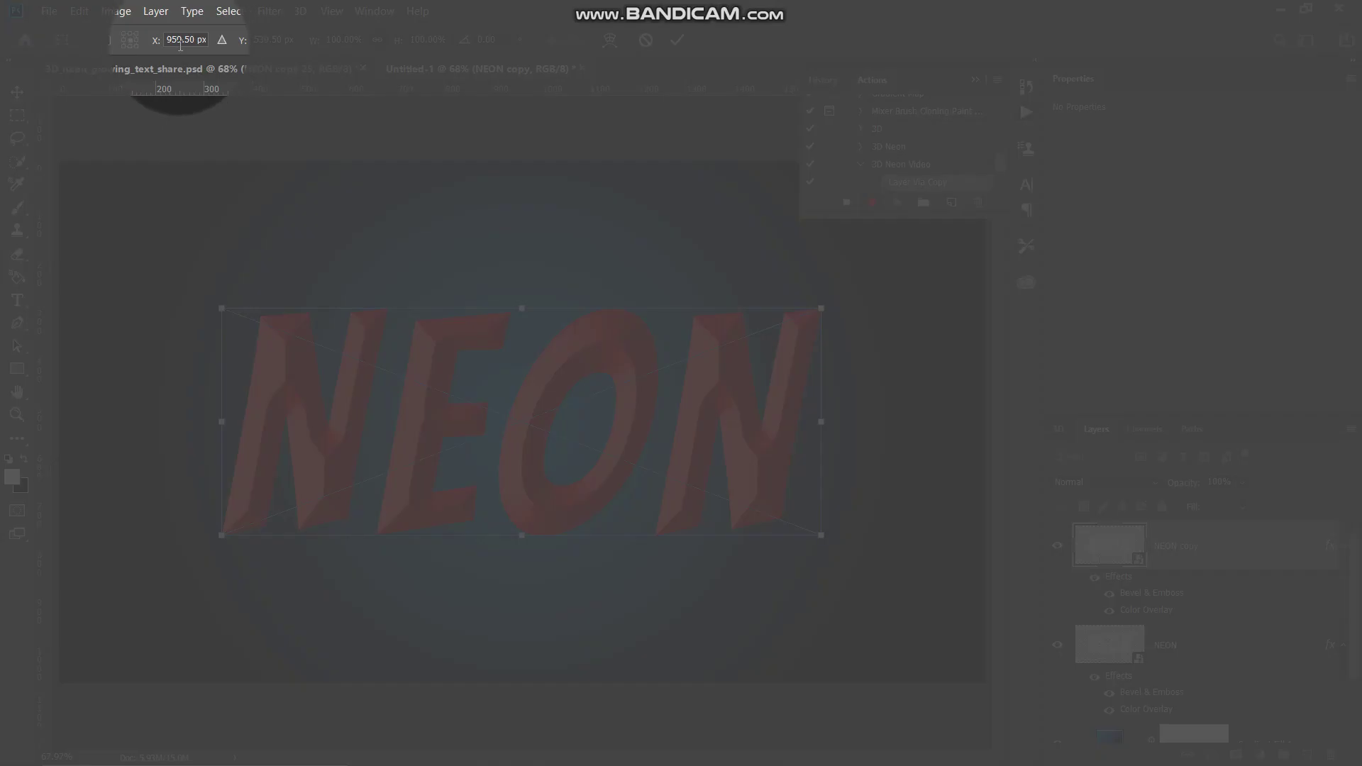
{"action": "left_click", "coordinate": [186, 39]}
{"action": "key", "text": "BackSpace"}
{"action": "key", "text": "BackSpace"}
{"action": "type", "text": "61"}
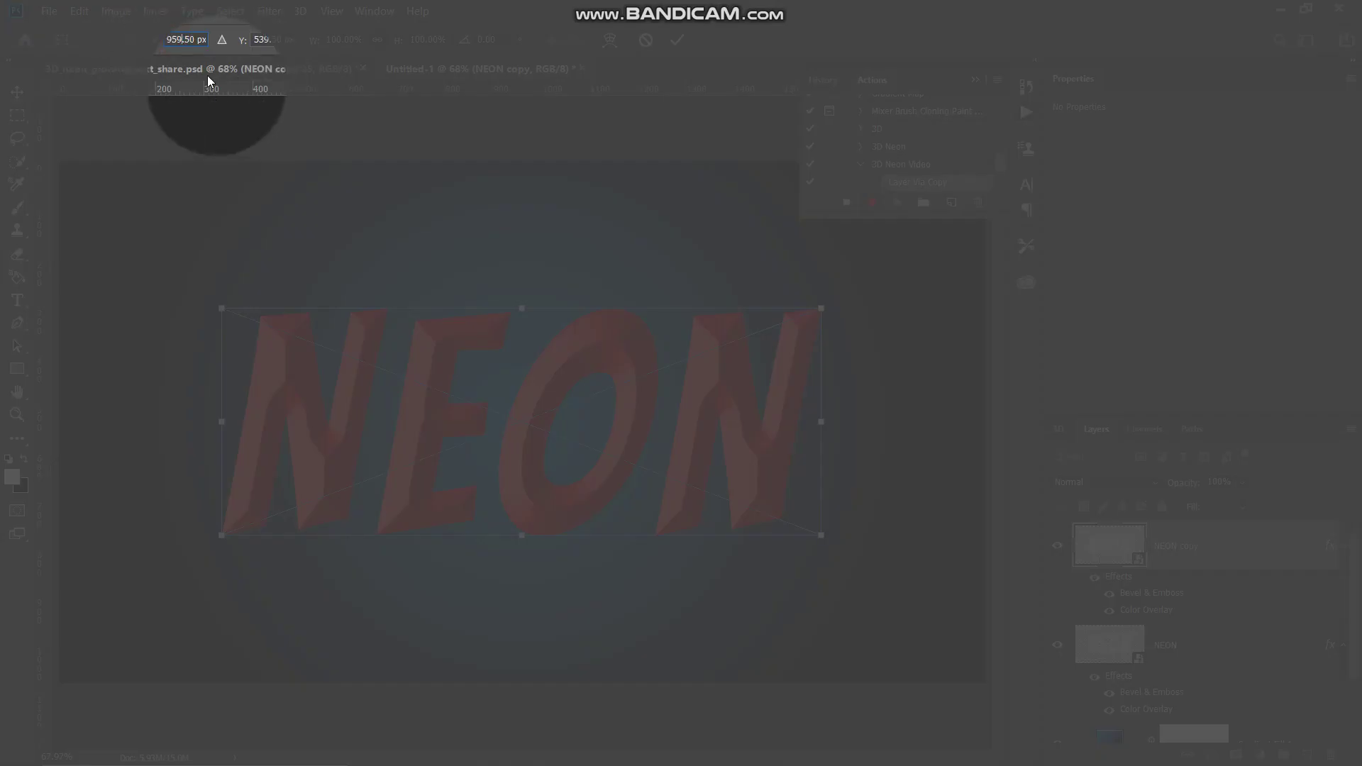
{"action": "left_click", "coordinate": [267, 39]}
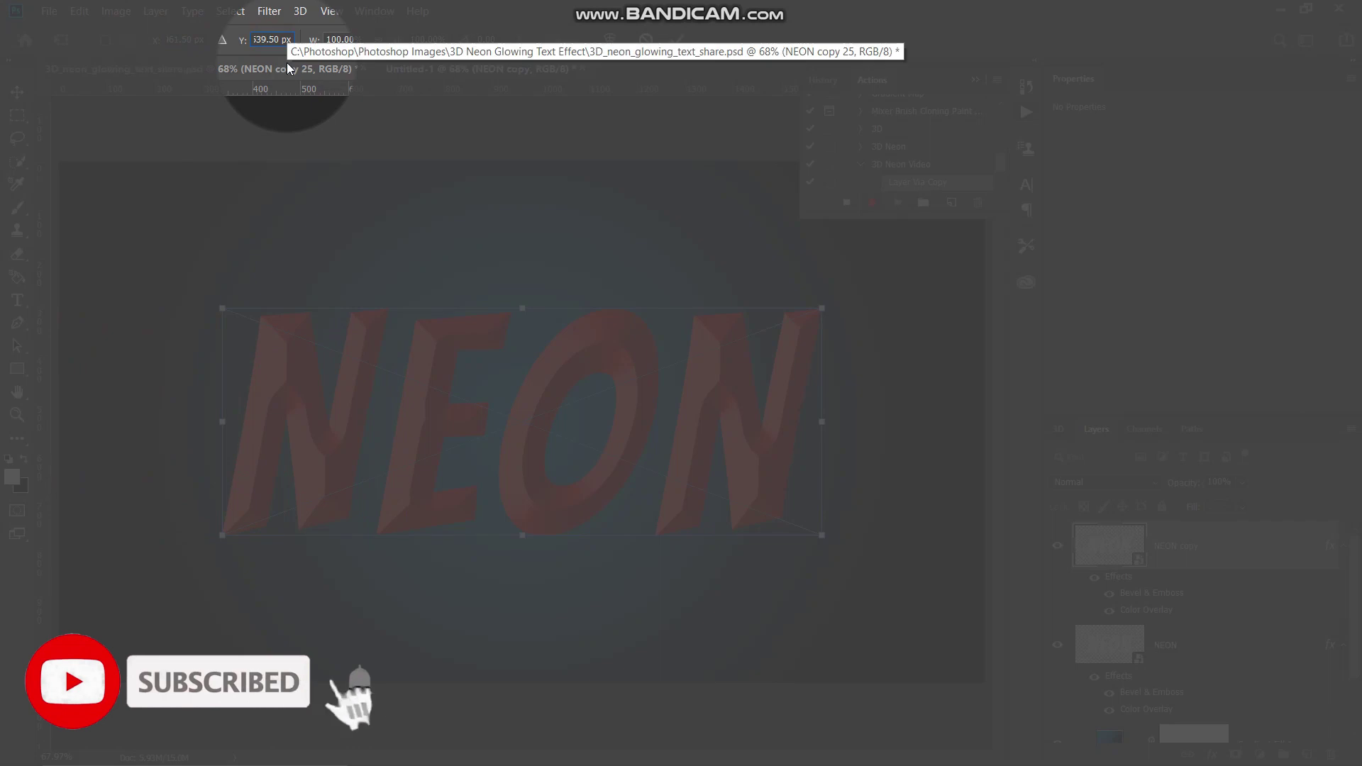
{"action": "key", "text": "BackSpace"}
{"action": "key", "text": "BackSpace"}
{"action": "type", "text": "41"}
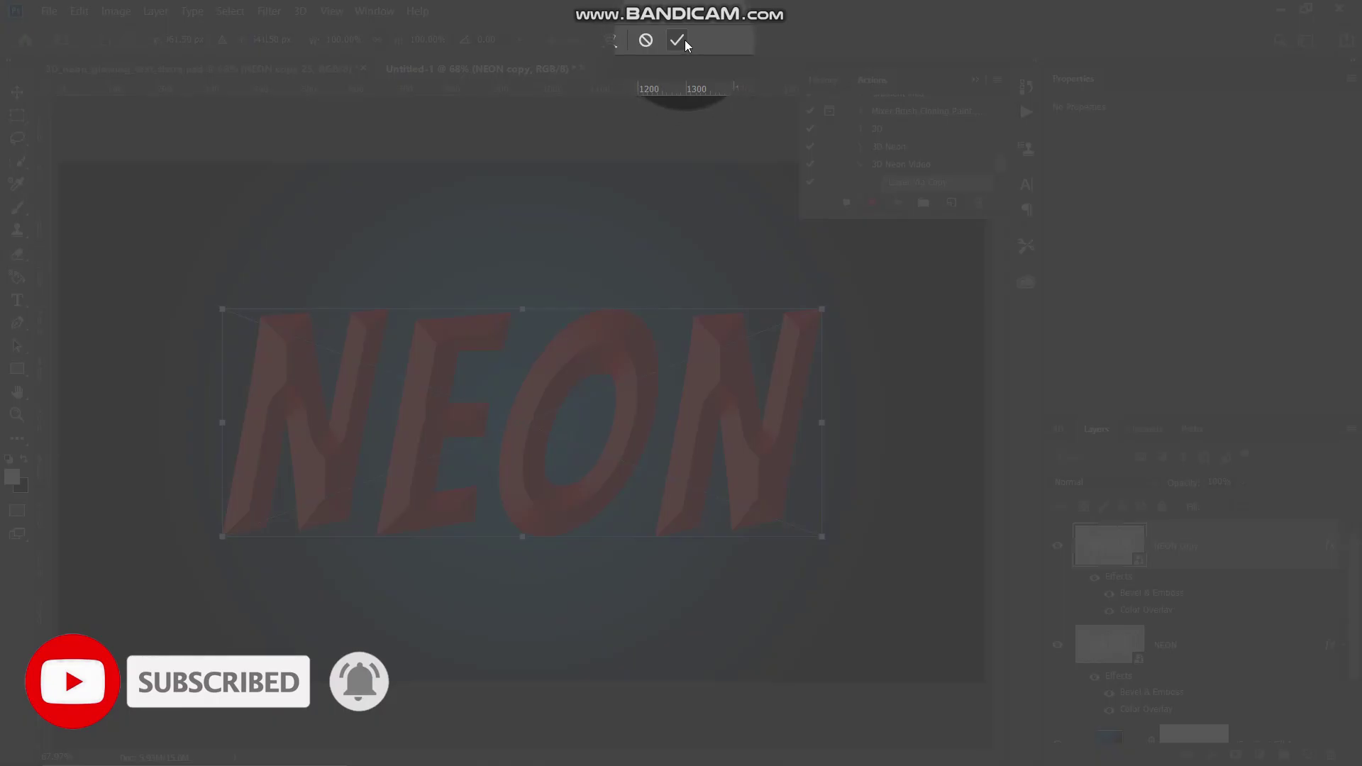
{"action": "left_click", "coordinate": [678, 44]}
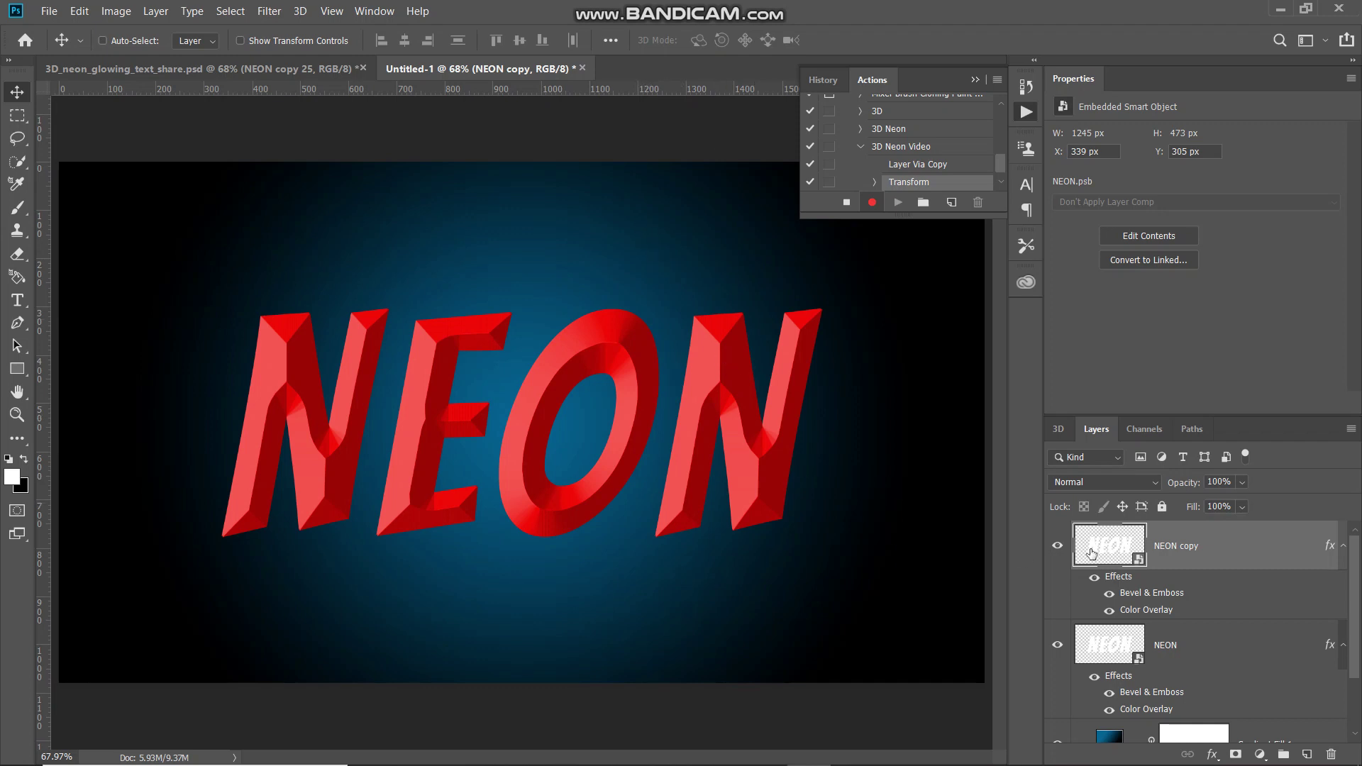
Step: Place the NEON copy layer directly below the NEON layer and stop recording the action
{"action": "left_click_drag", "start_coordinate": [1222, 542], "coordinate": [1237, 693]}
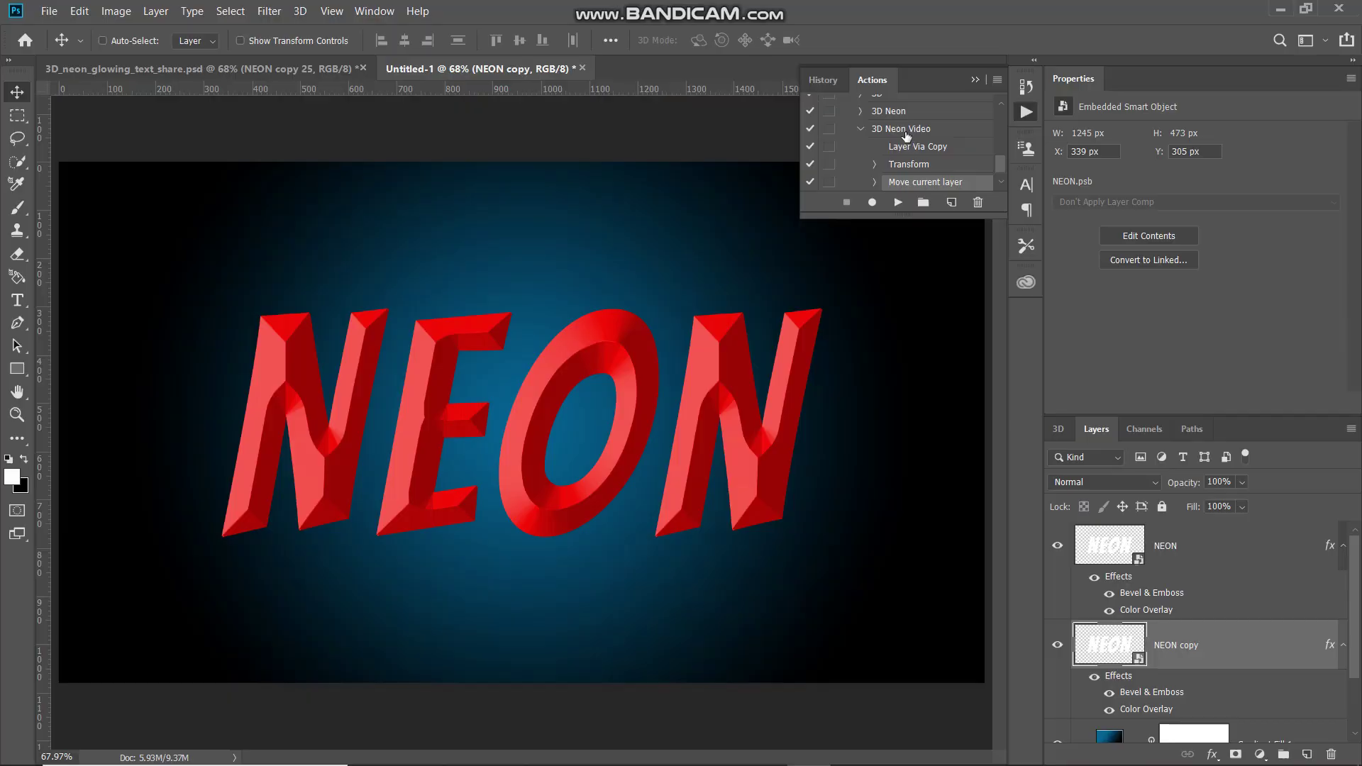
Step: Replay the 3D Neon Video action repeatedly until NEON copy 23 is created, then select the NEON copy 22 layer
{"action": "left_click", "coordinate": [945, 135]}
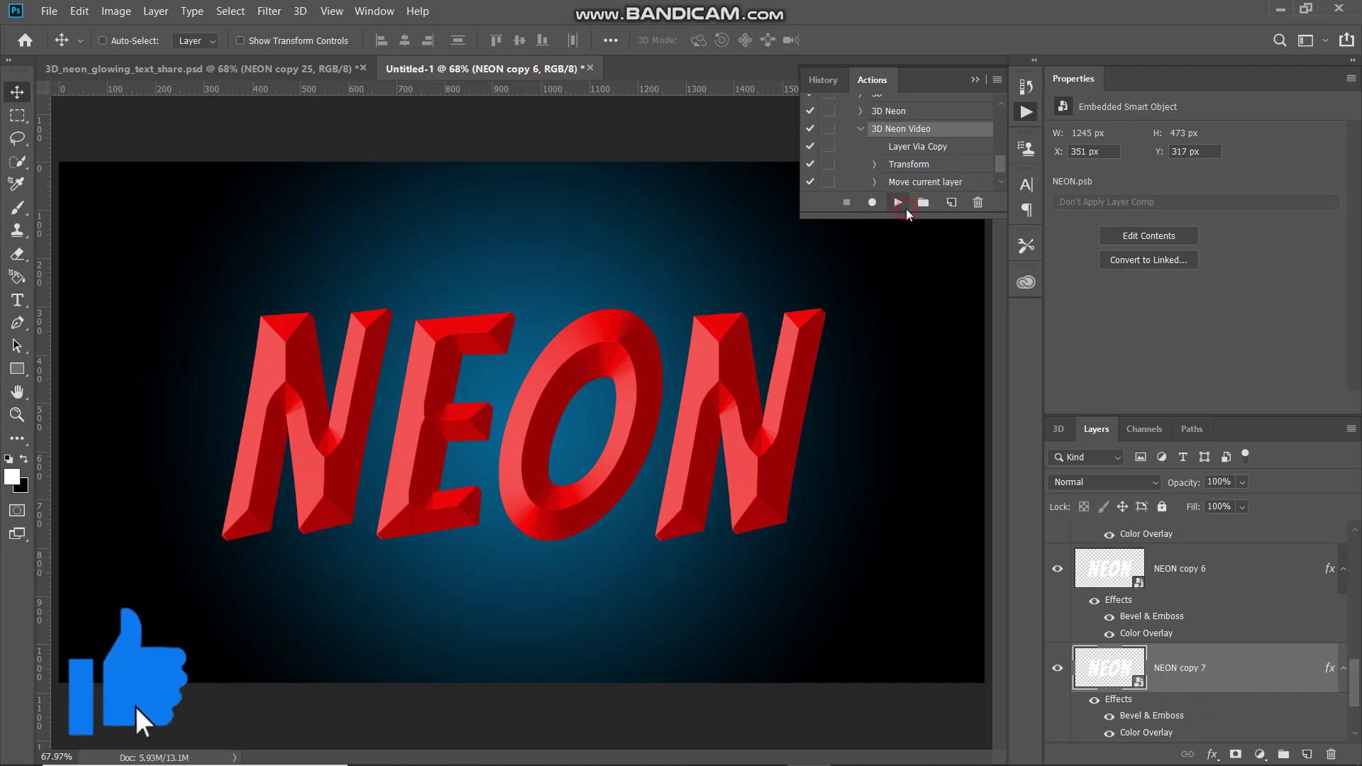
{"action": "left_click", "coordinate": [904, 207]}
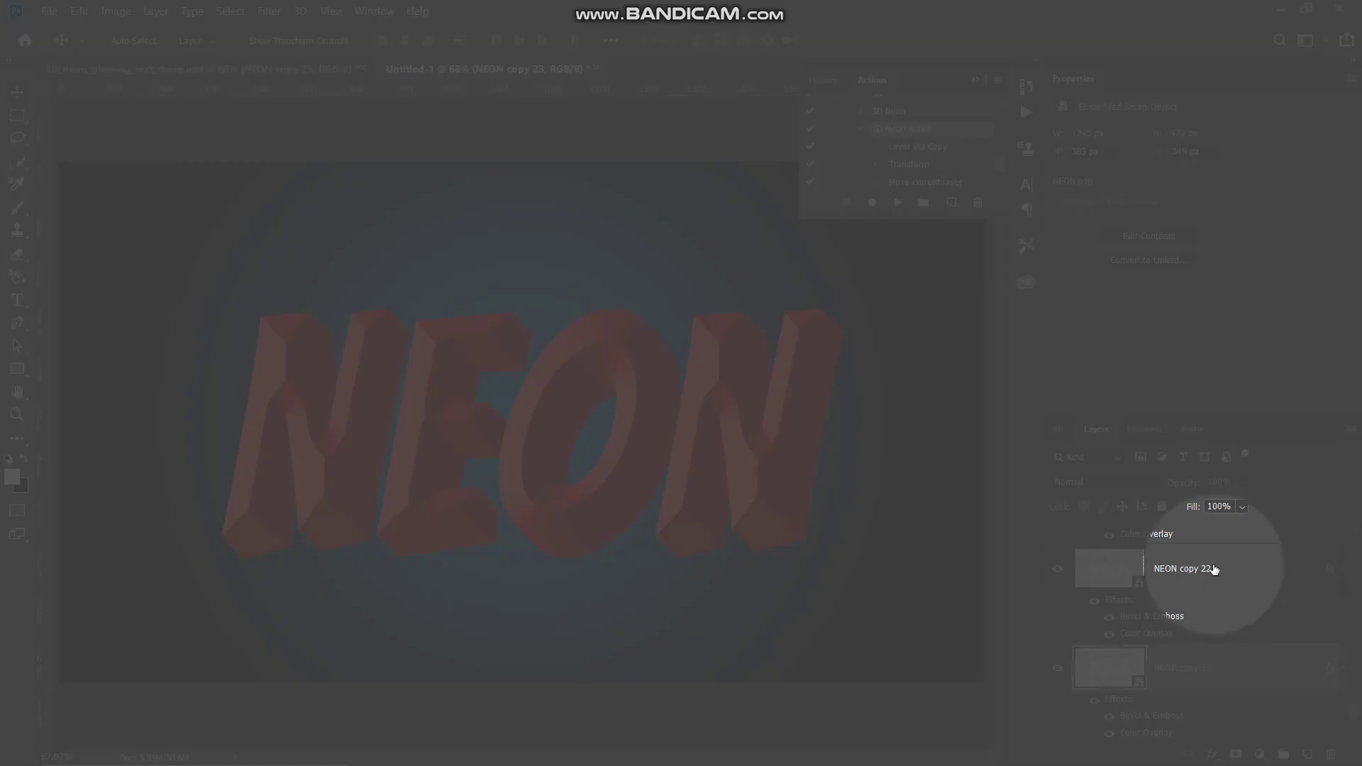
{"action": "left_click", "coordinate": [1206, 569]}
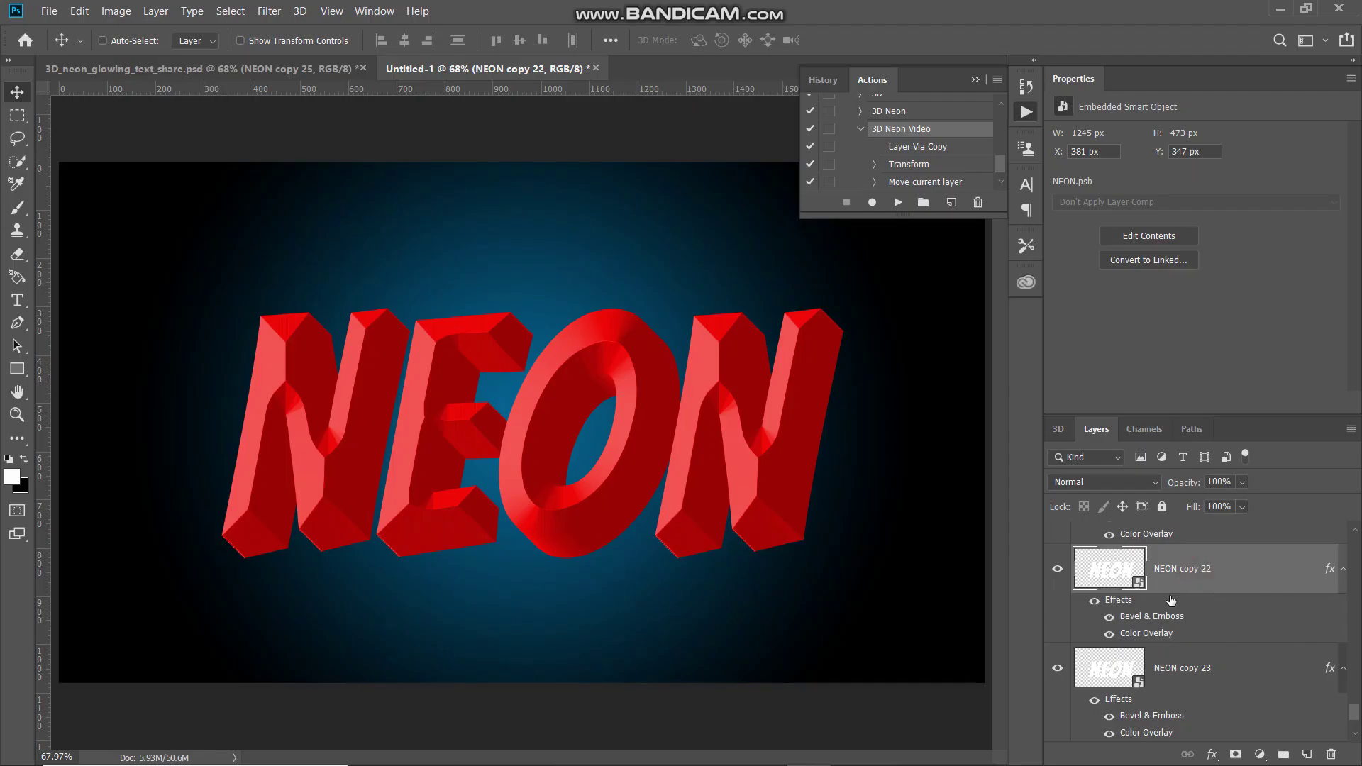
Step: Group the layers from NEON through NEON copy 22 and name the group Depth
{"action": "scroll", "coordinate": [1170, 601], "scroll_direction": "up", "scroll_amount": 15}
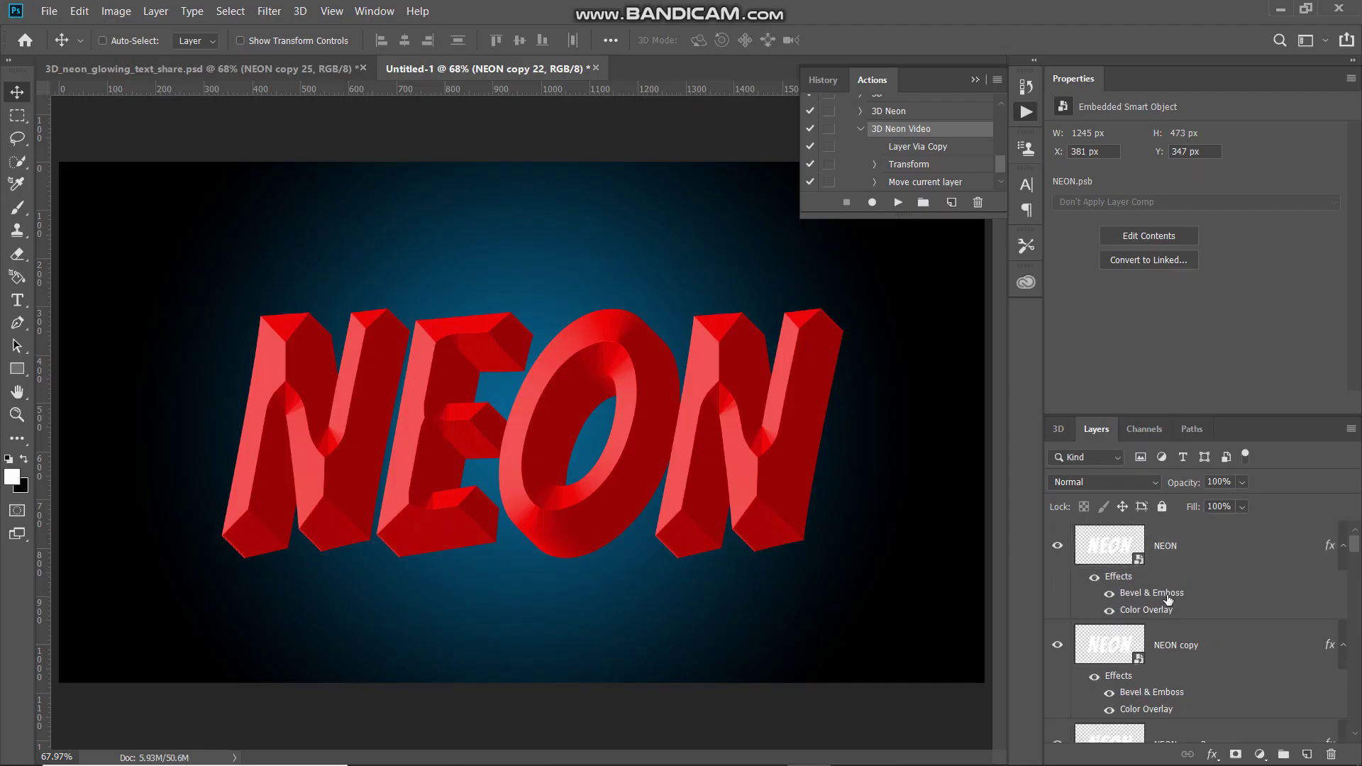
{"action": "left_click", "coordinate": [1202, 543], "text": "shift"}
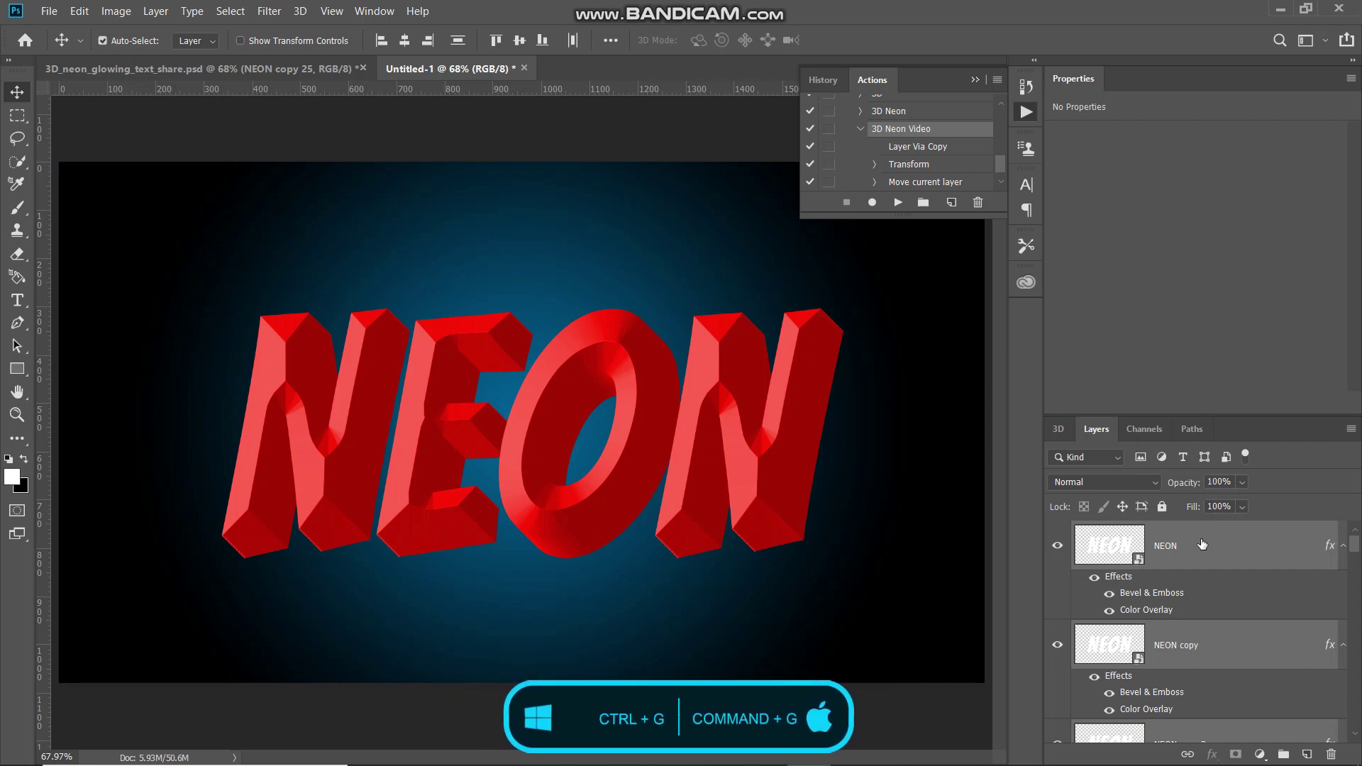
{"action": "key", "text": "ctrl"}
{"action": "key", "text": "ctrl+g"}
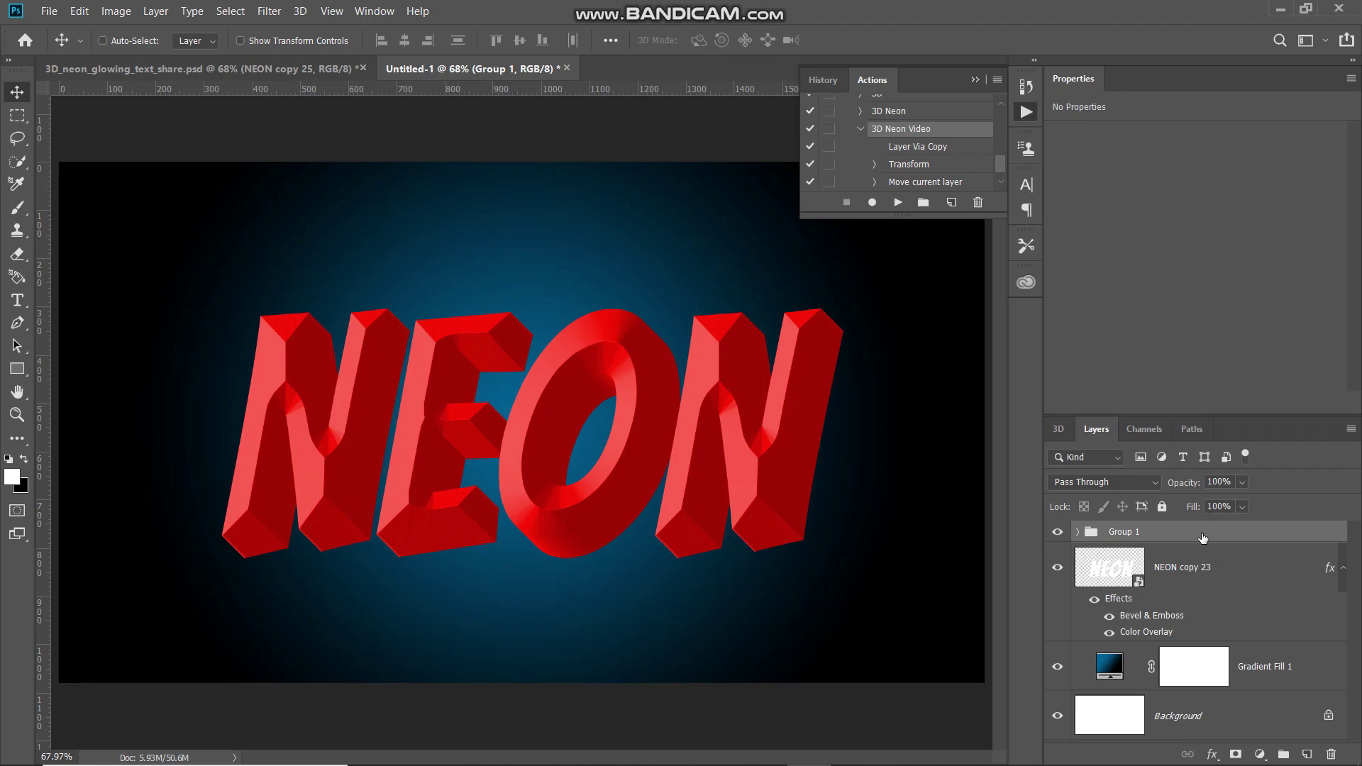
{"action": "double_click", "coordinate": [1130, 533]}
{"action": "type", "text": "Depth"}
{"action": "key", "text": "Return"}
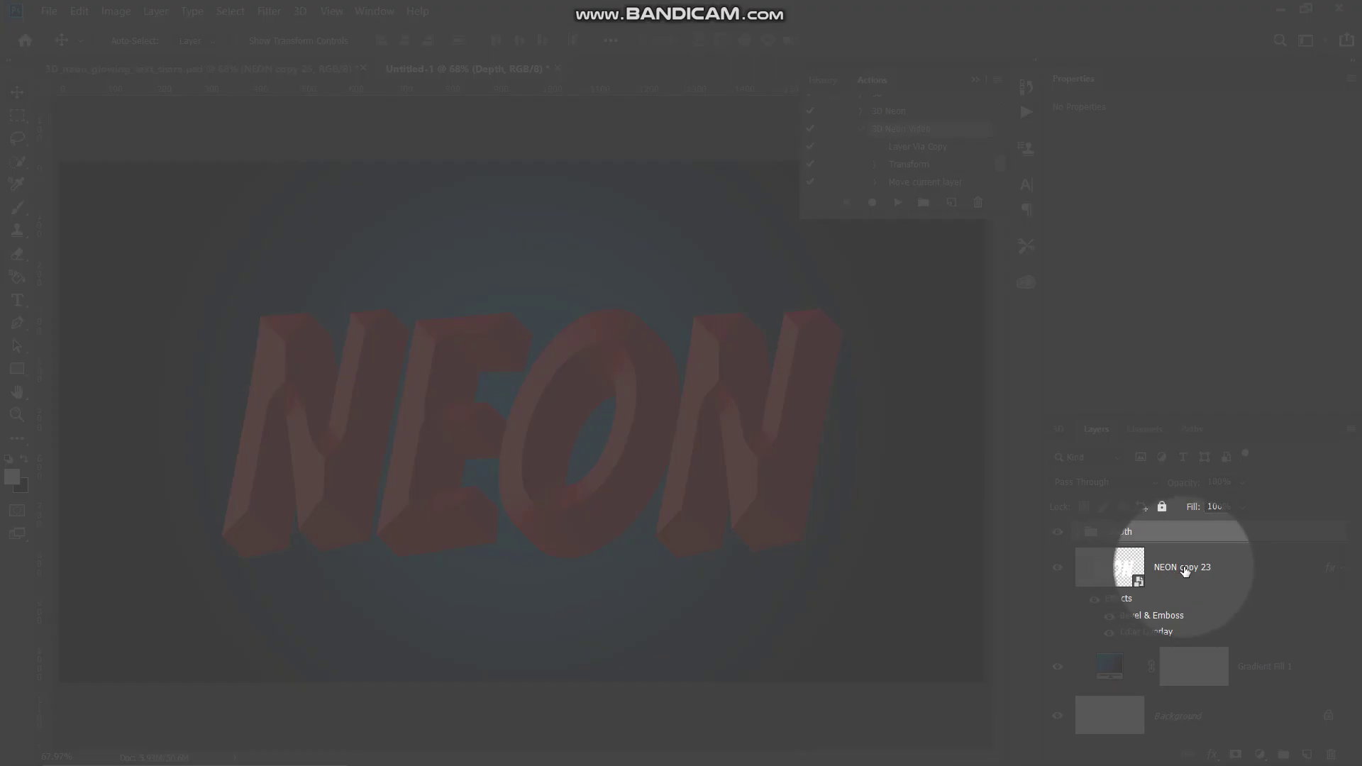
Step: Clear the layer style of the NEON copy 23 layer and set its fill to 0%
{"action": "left_click", "coordinate": [1185, 571]}
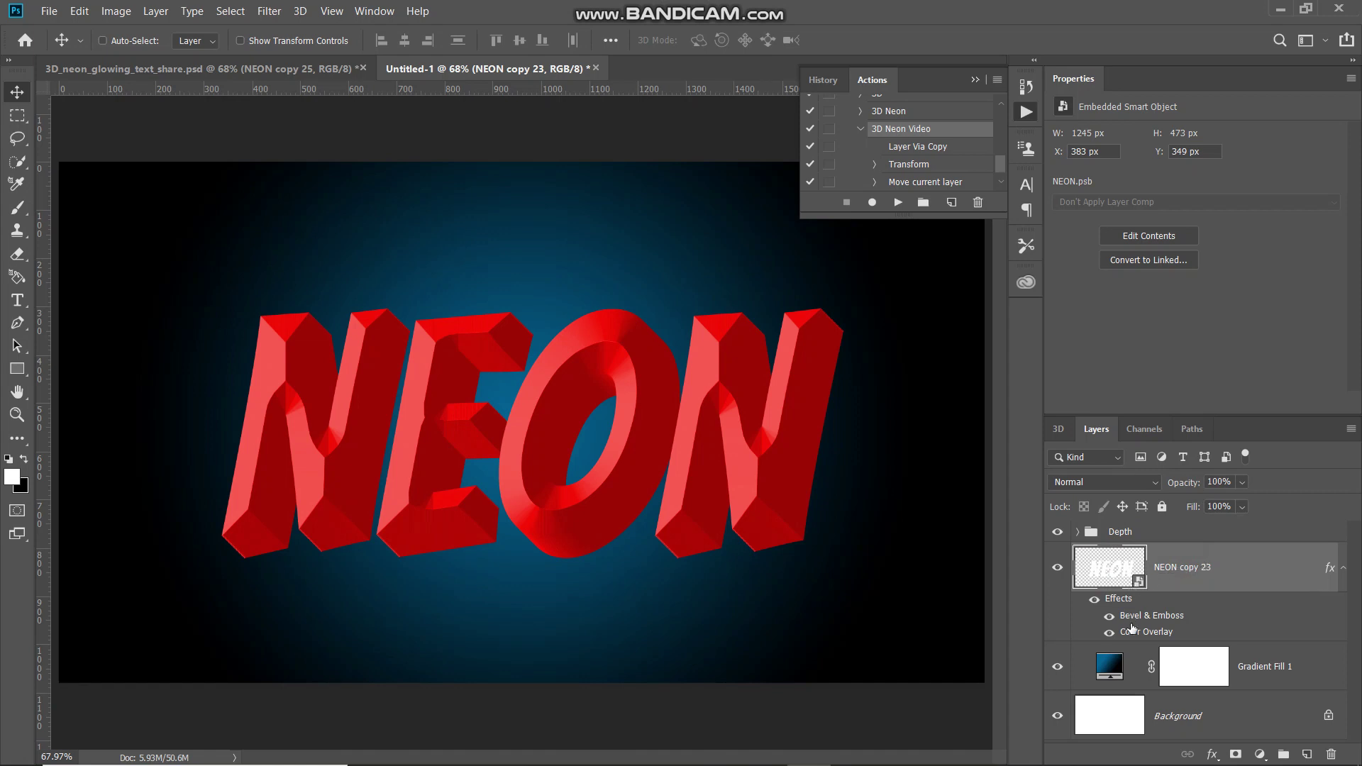
{"action": "right_click", "coordinate": [1228, 572]}
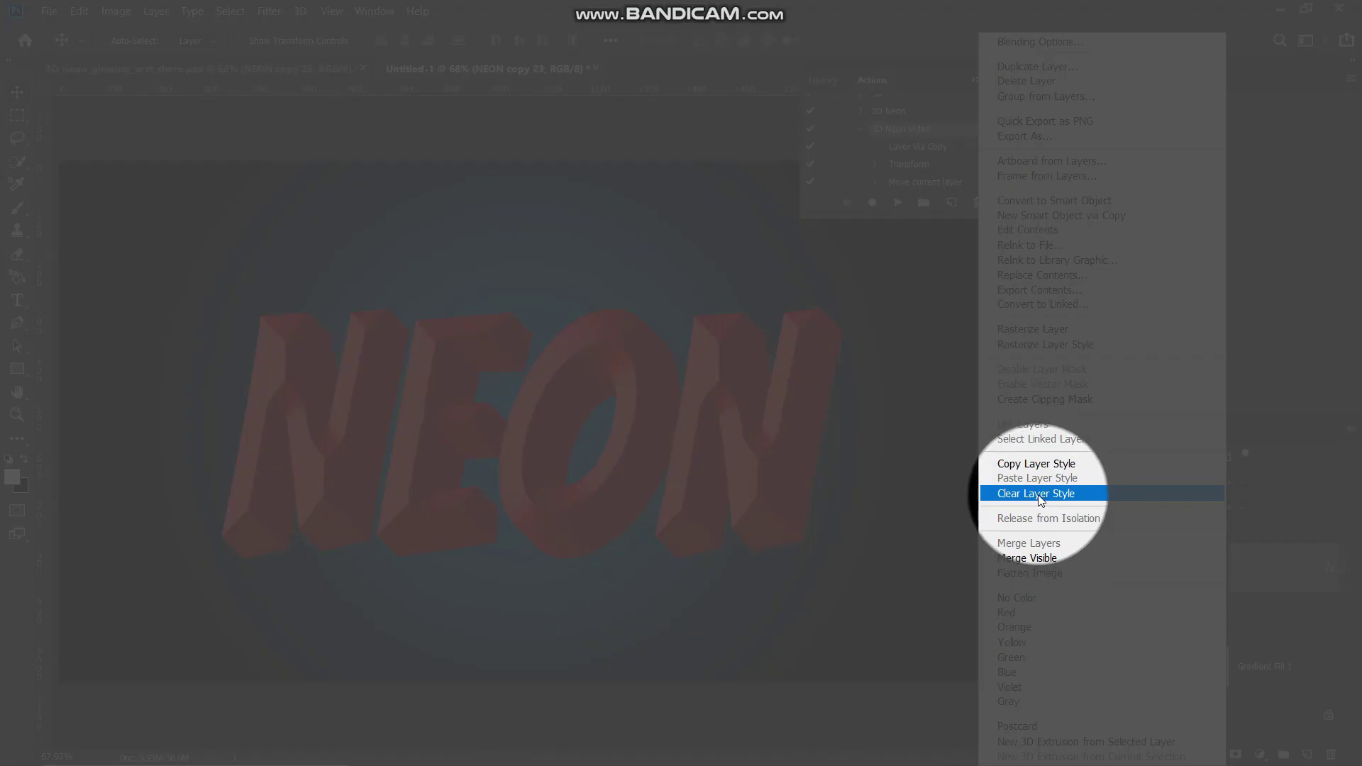
{"action": "left_click", "coordinate": [1043, 494]}
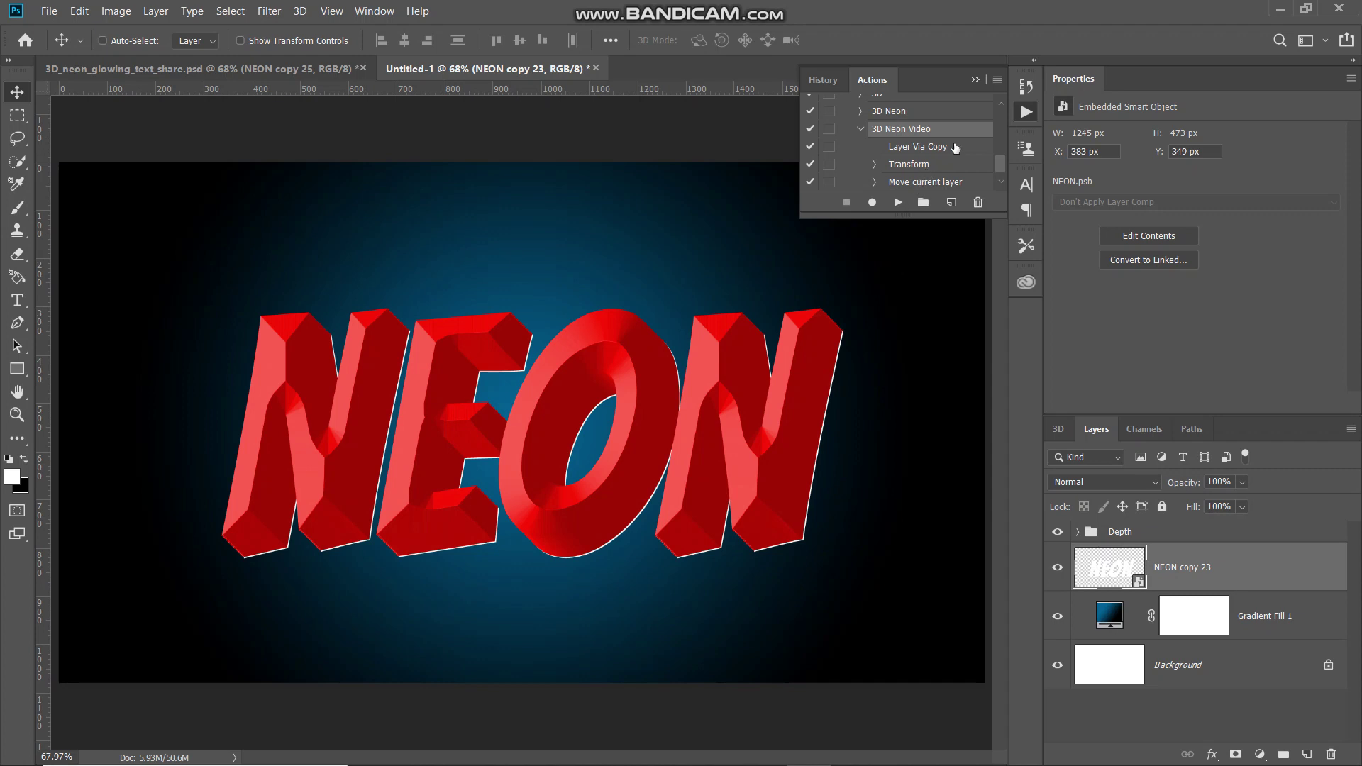
{"action": "left_click", "coordinate": [976, 81]}
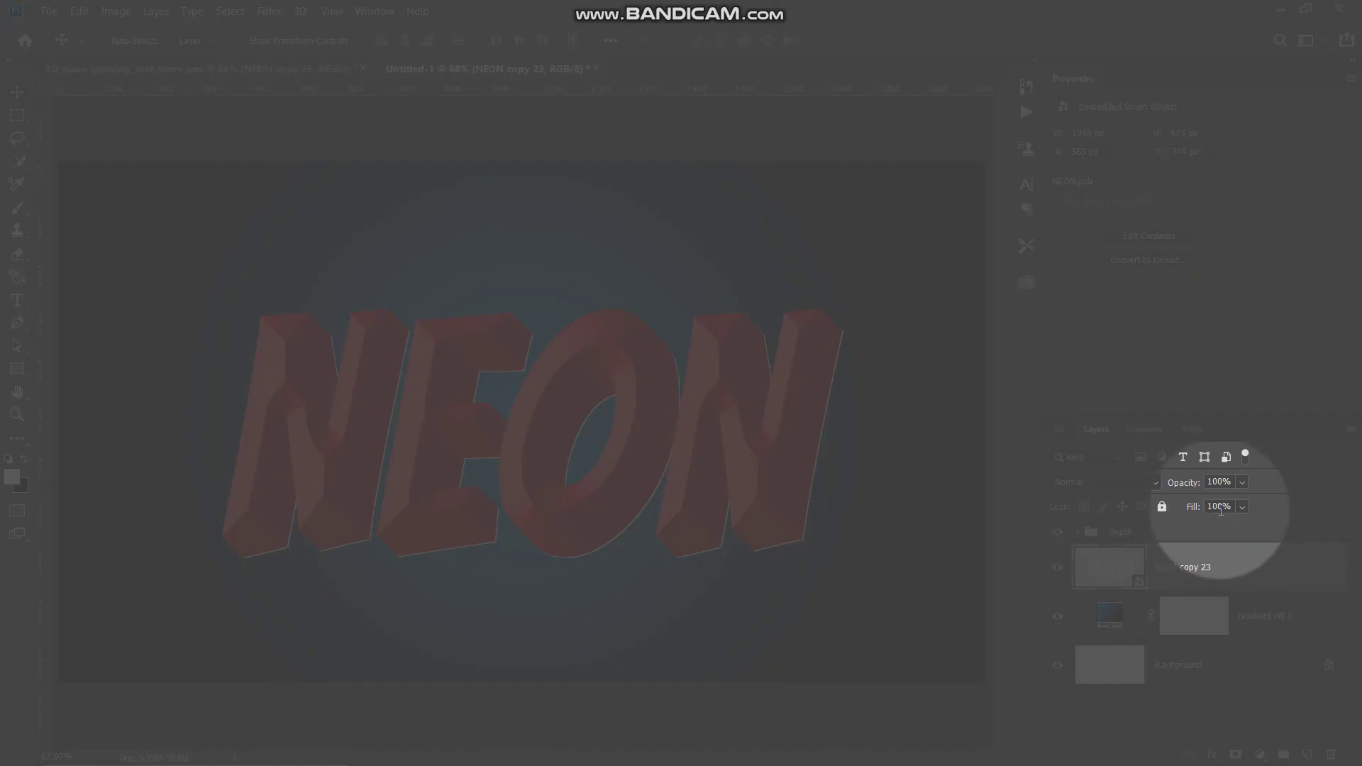
{"action": "double_click", "coordinate": [1219, 506]}
{"action": "key", "text": "BackSpace"}
{"action": "type", "text": "0"}
{"action": "key", "text": "Return"}
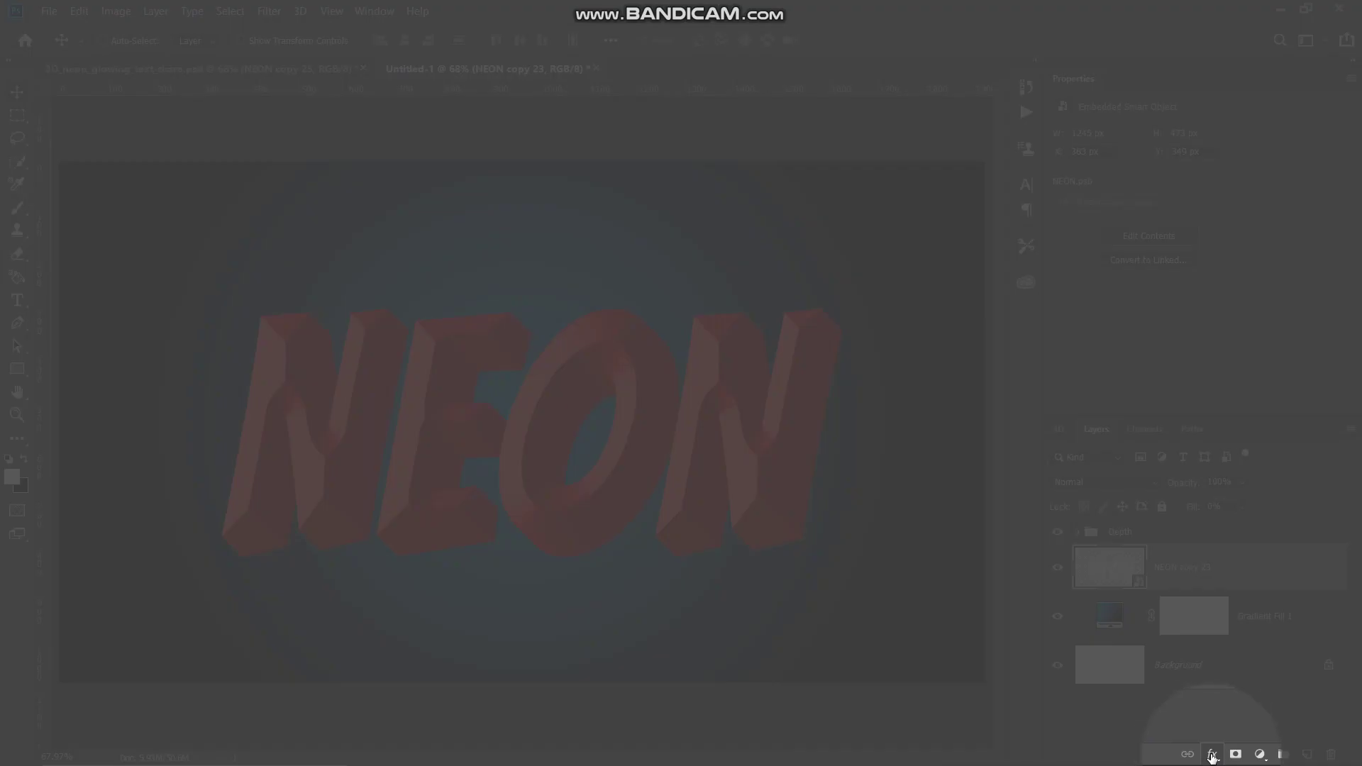
Step: Add a Stroke effect to NEON copy 23 with a size of 5 px and the Color fill type
{"action": "left_click", "coordinate": [1213, 754]}
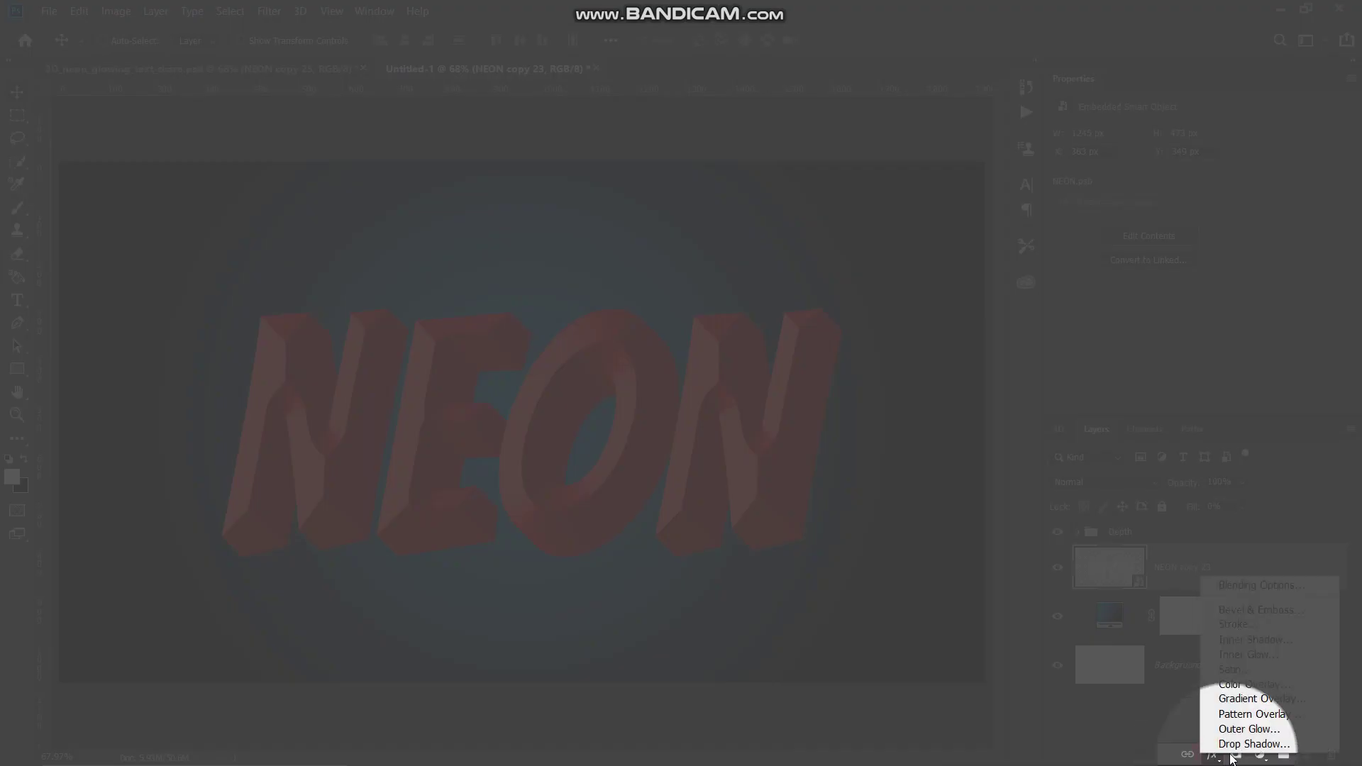
{"action": "left_click", "coordinate": [1234, 625]}
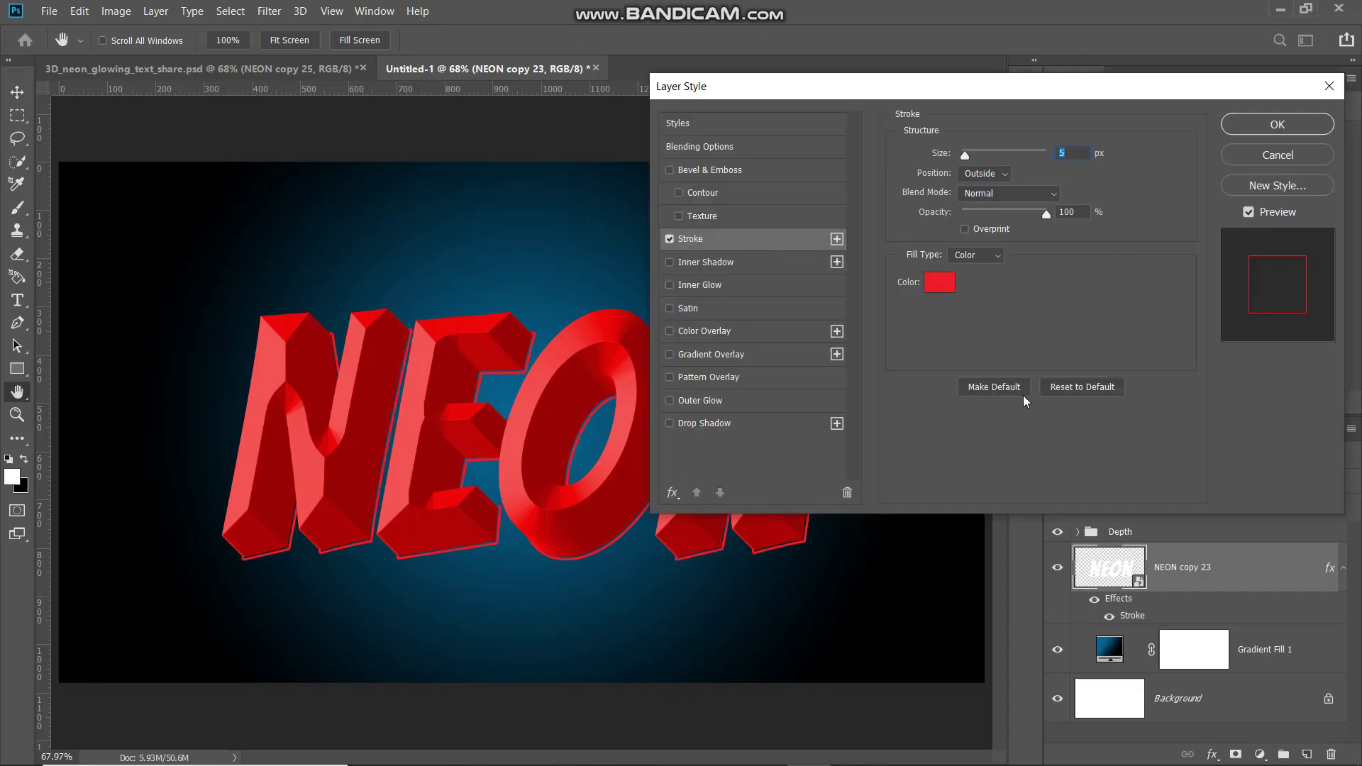
{"action": "left_click", "coordinate": [1077, 152]}
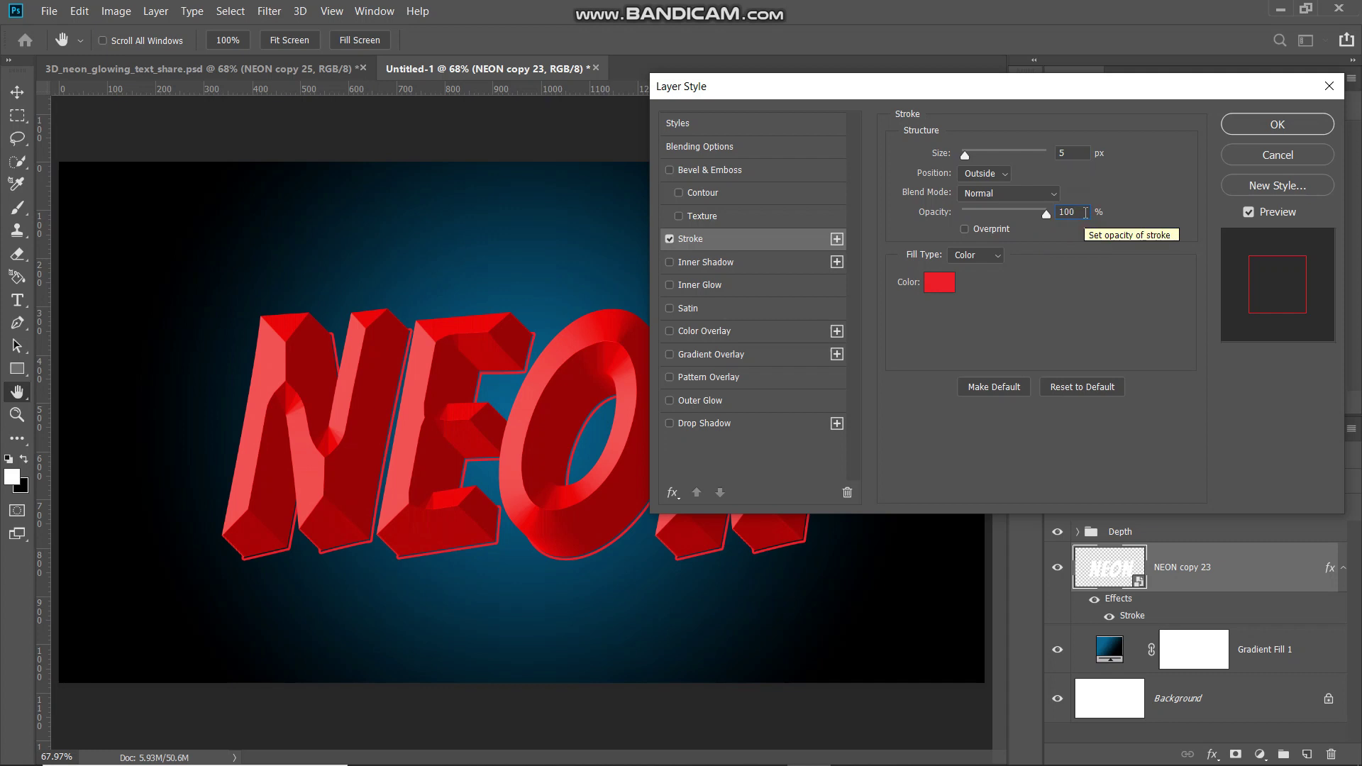
{"action": "left_click", "coordinate": [973, 256]}
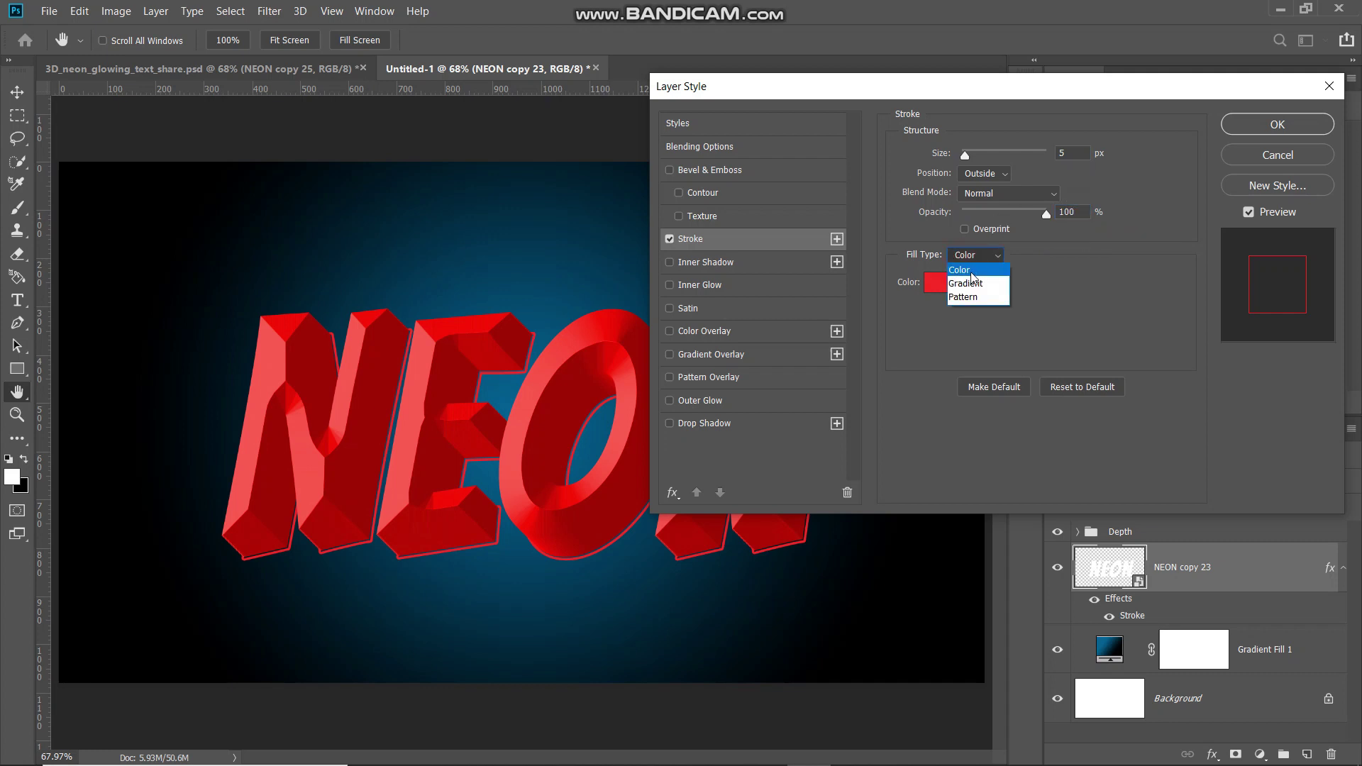
{"action": "left_click", "coordinate": [972, 275]}
Step: Set the stroke color to 00e4ff and compare the text with the stroke switched off and on
{"action": "left_click", "coordinate": [935, 283]}
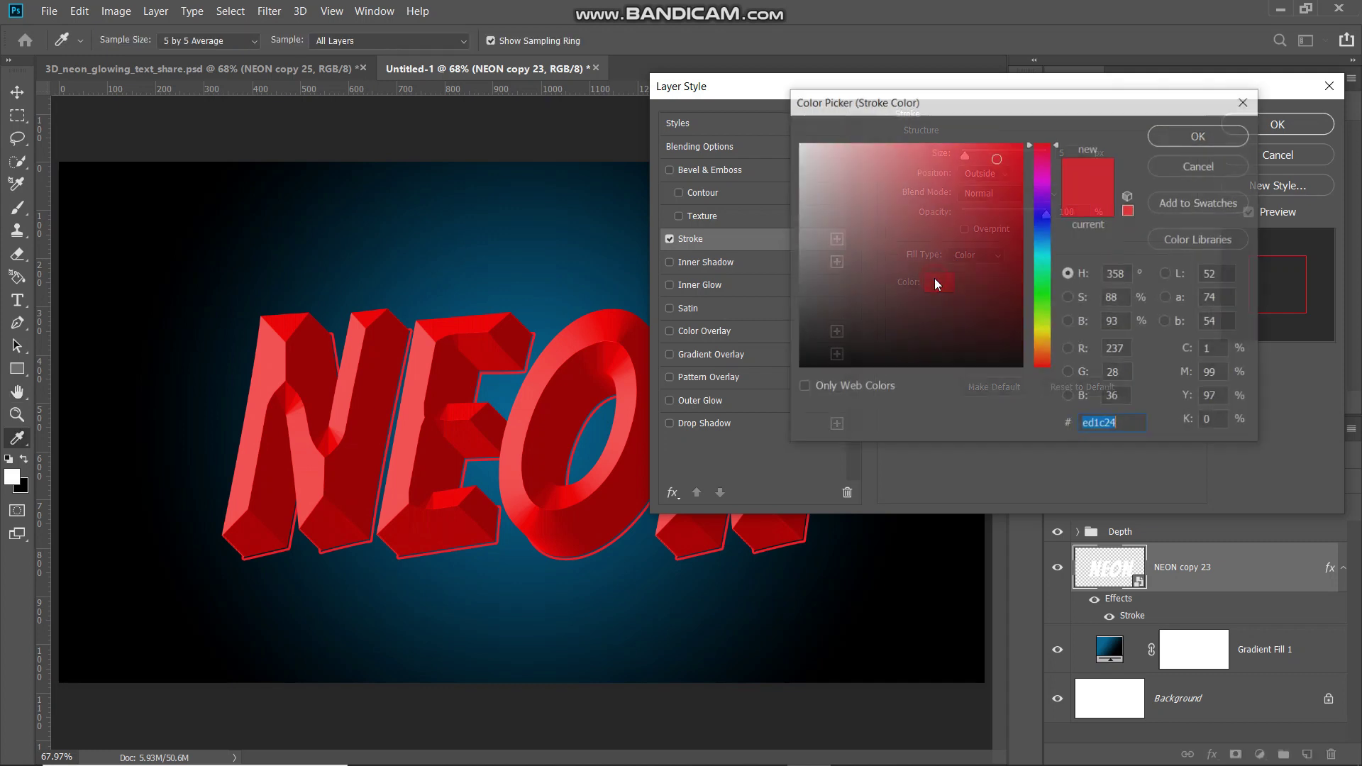
{"action": "key", "text": "BackSpace"}
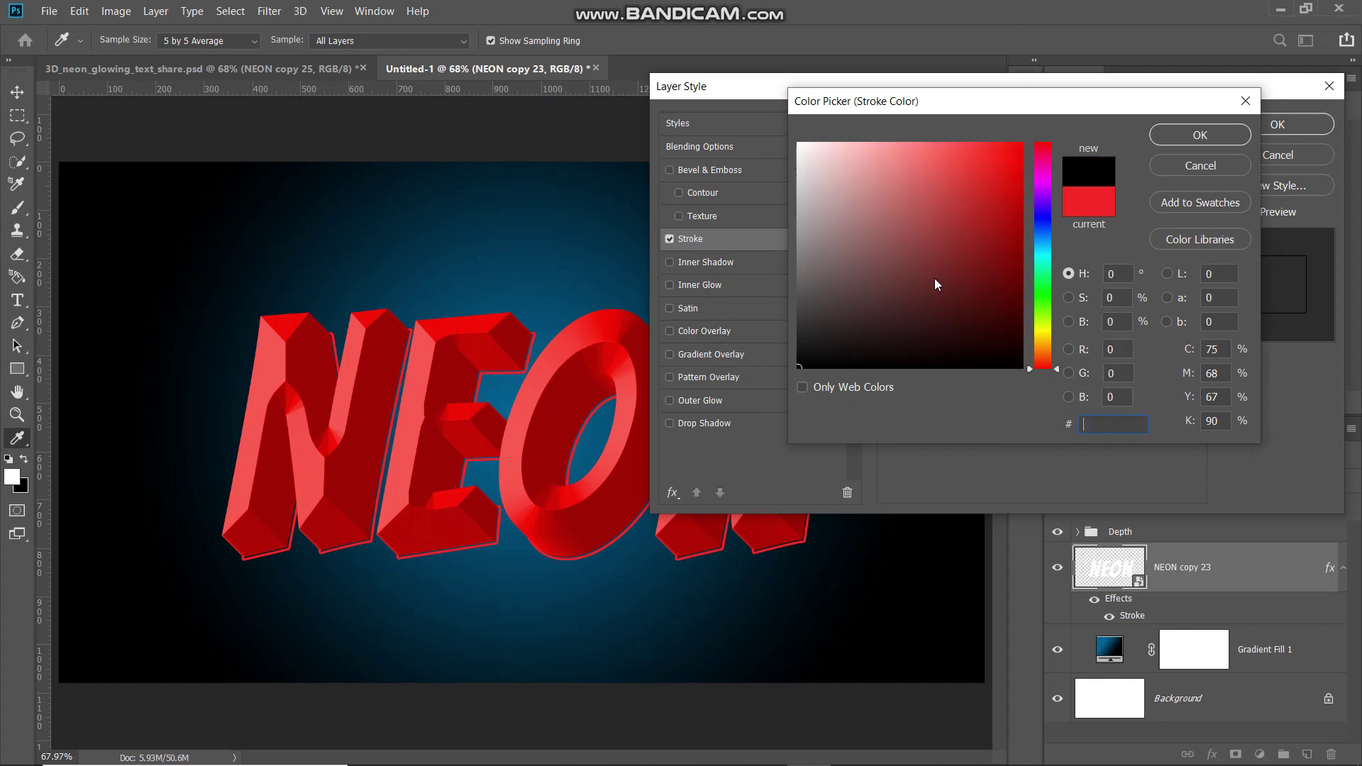
{"action": "type", "text": "00e"}
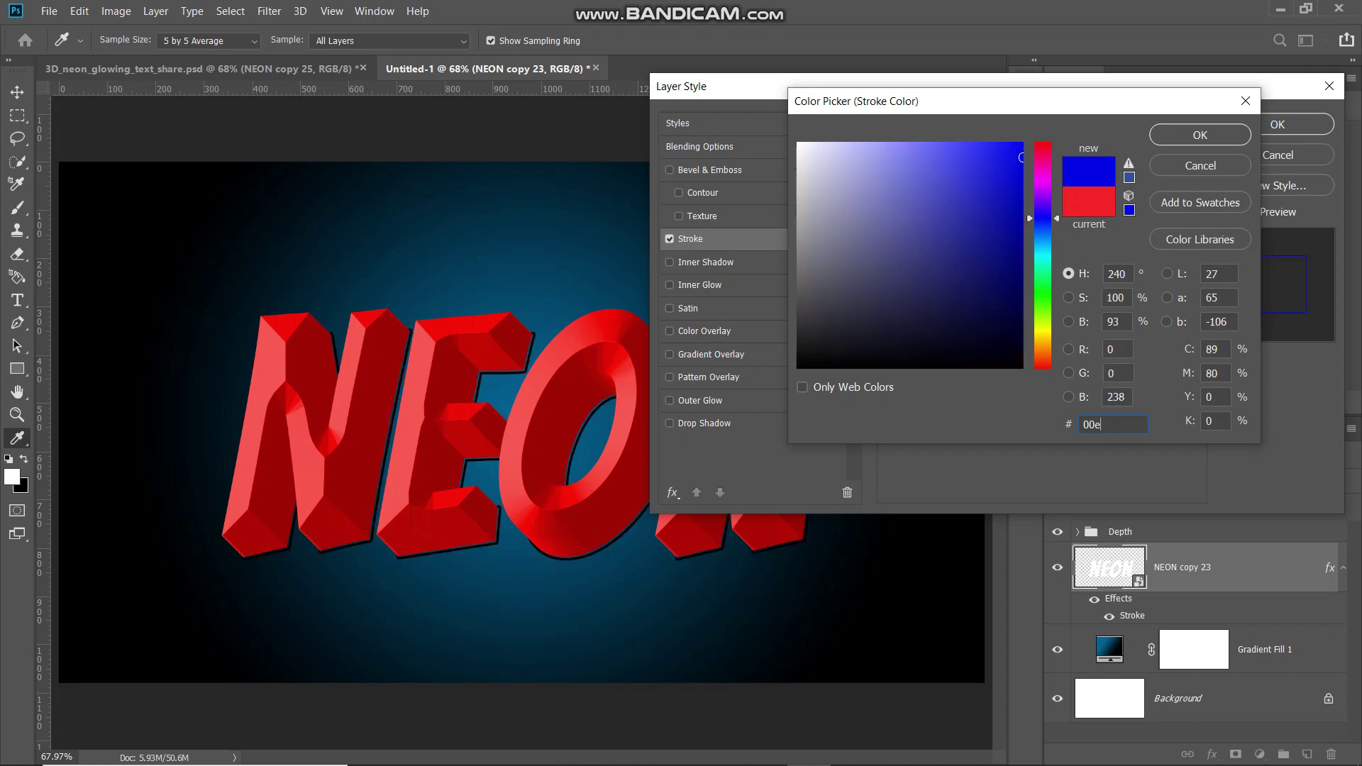
{"action": "type", "text": "4ff"}
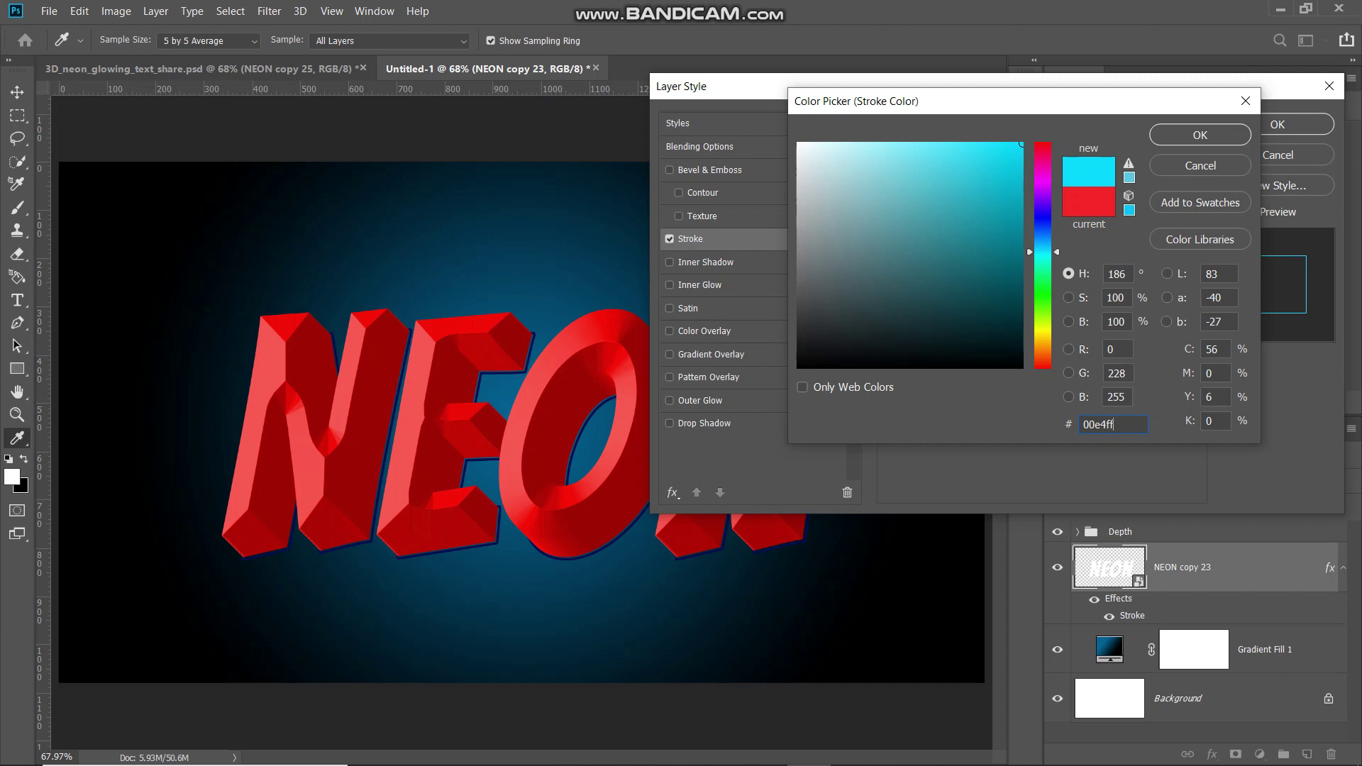
{"action": "left_click", "coordinate": [1197, 133]}
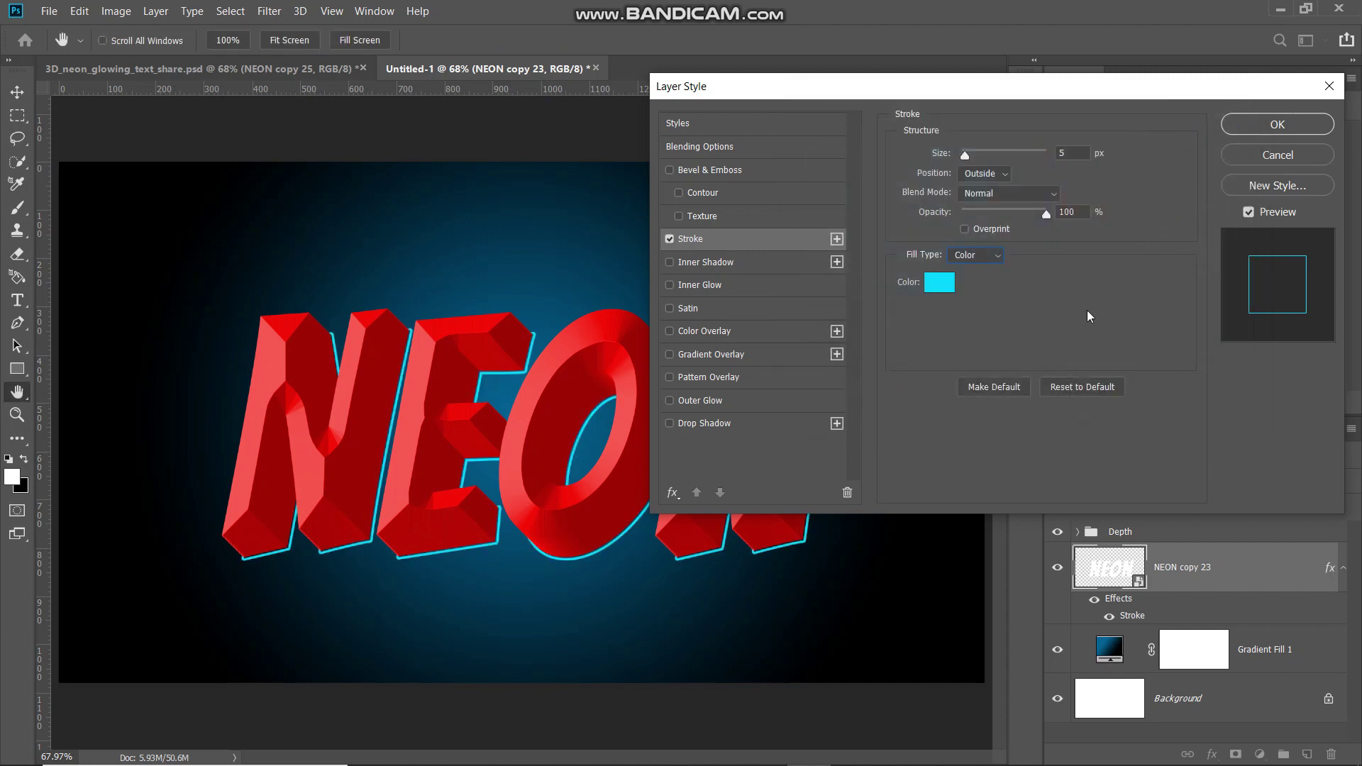
{"action": "left_click", "coordinate": [670, 239]}
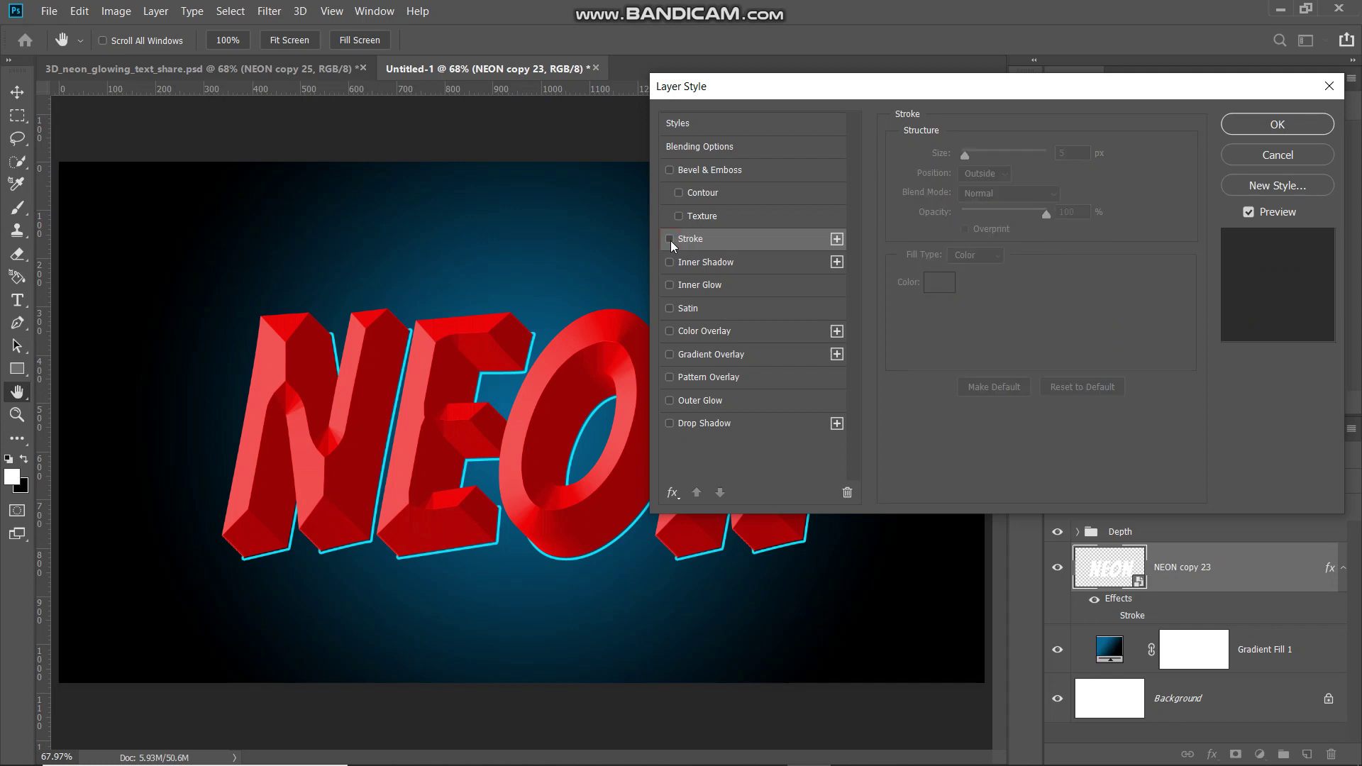
{"action": "left_click", "coordinate": [669, 239]}
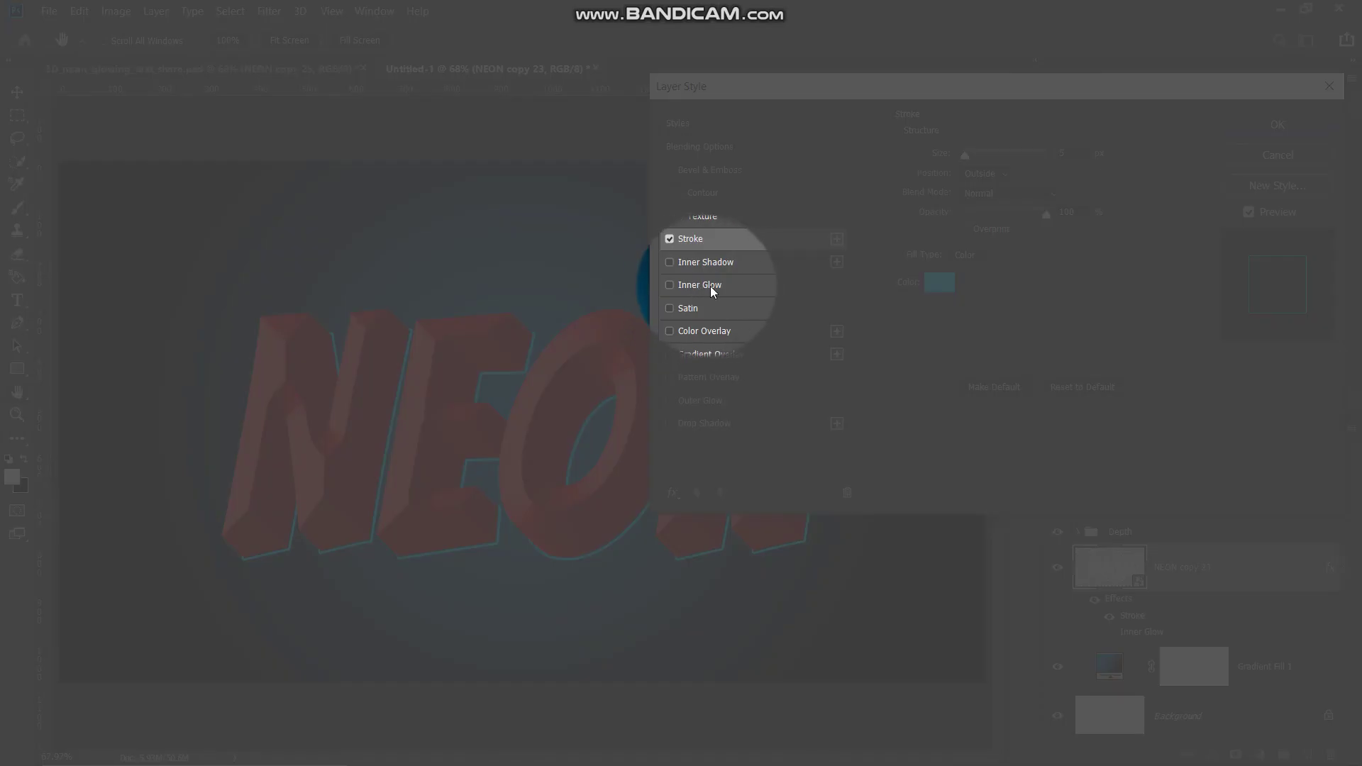
Step: Add an Inner Glow to NEON copy 23 with Normal blend mode and 65% opacity
{"action": "left_click", "coordinate": [715, 289]}
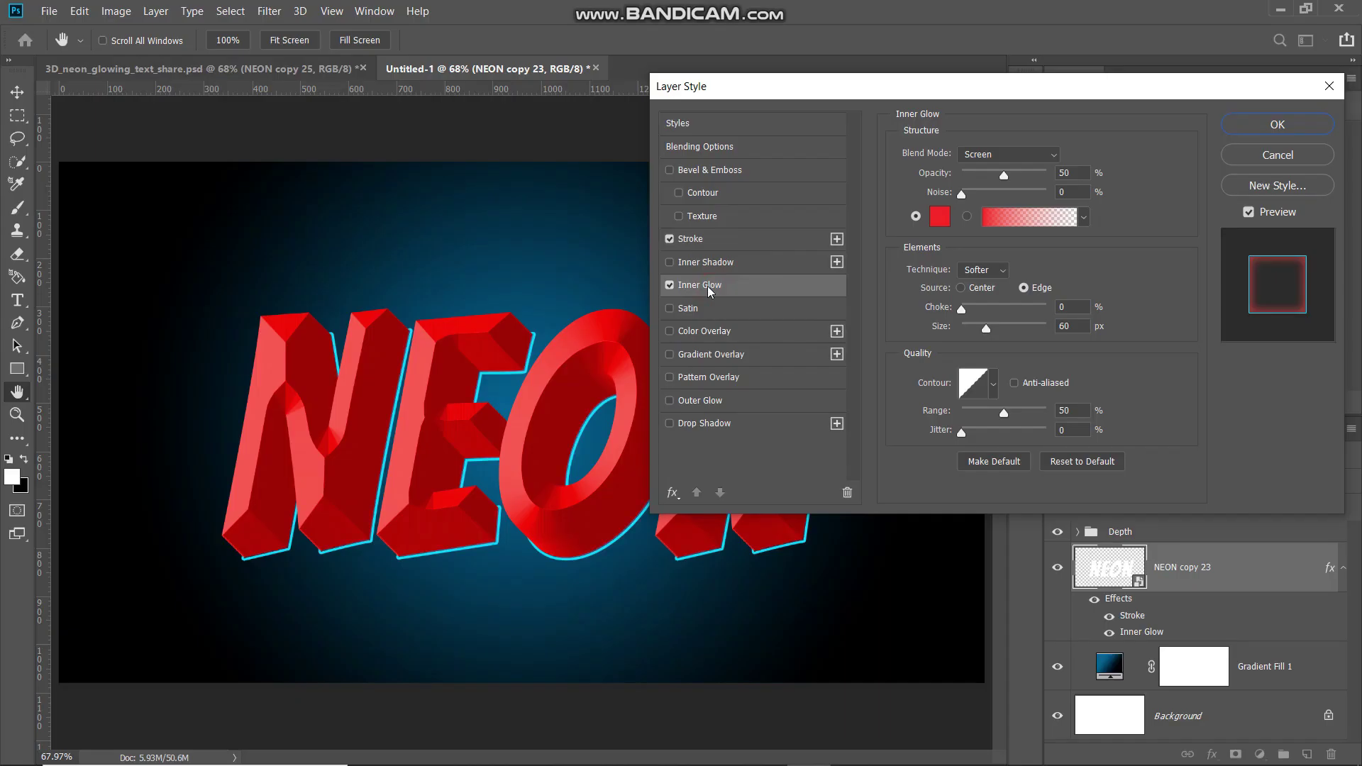
{"action": "left_click", "coordinate": [1011, 156]}
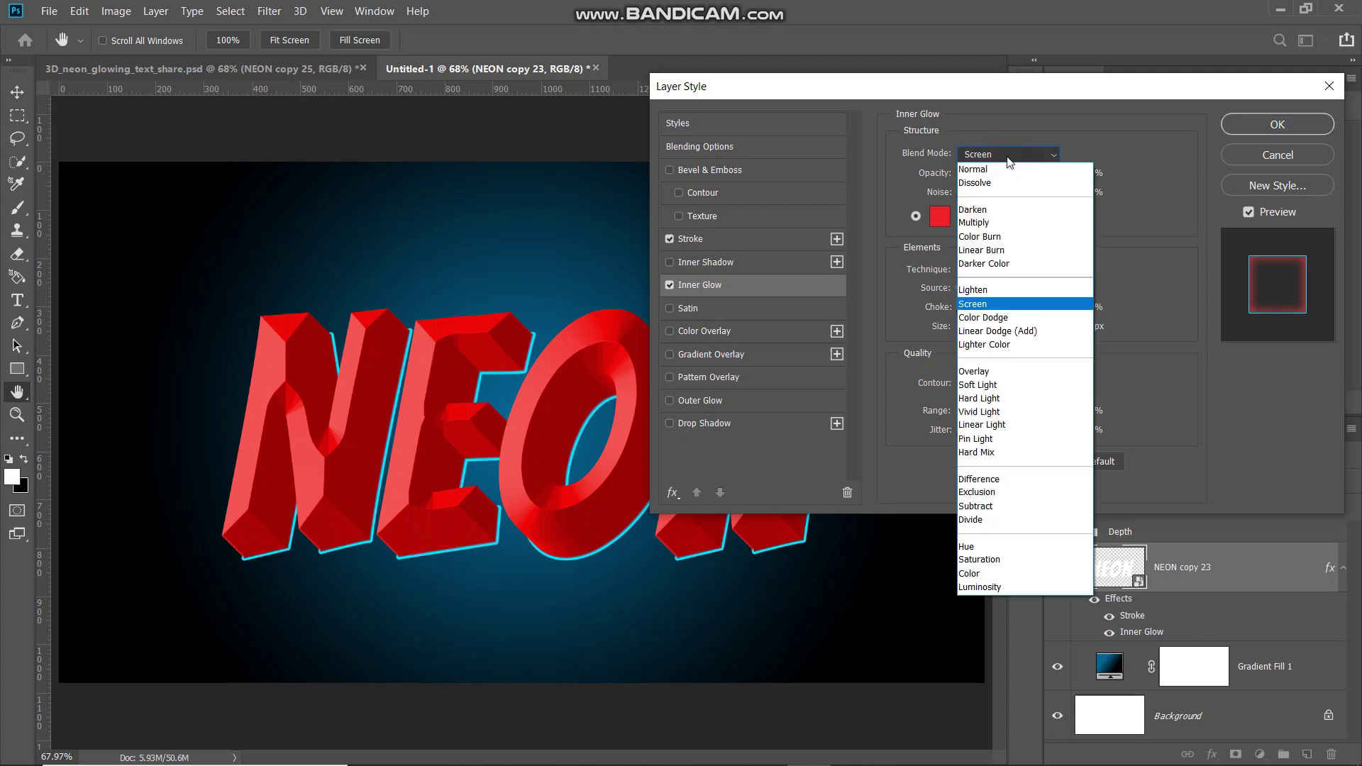
{"action": "left_click", "coordinate": [1026, 170]}
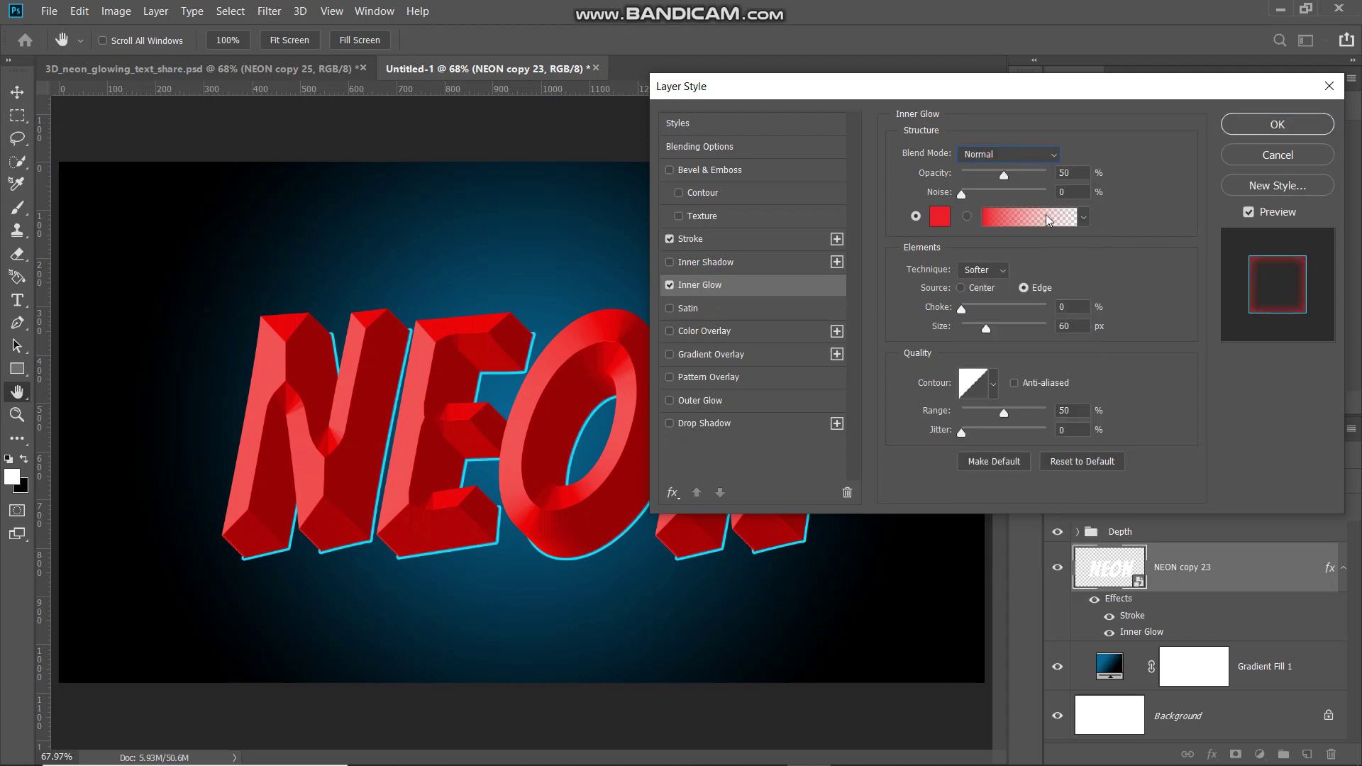
{"action": "double_click", "coordinate": [1073, 173]}
{"action": "type", "text": "65"}
Step: Set the inner glow color to 00f0ff with the Softer technique, and compare the stroke edges with the glow off and on
{"action": "left_click", "coordinate": [939, 218]}
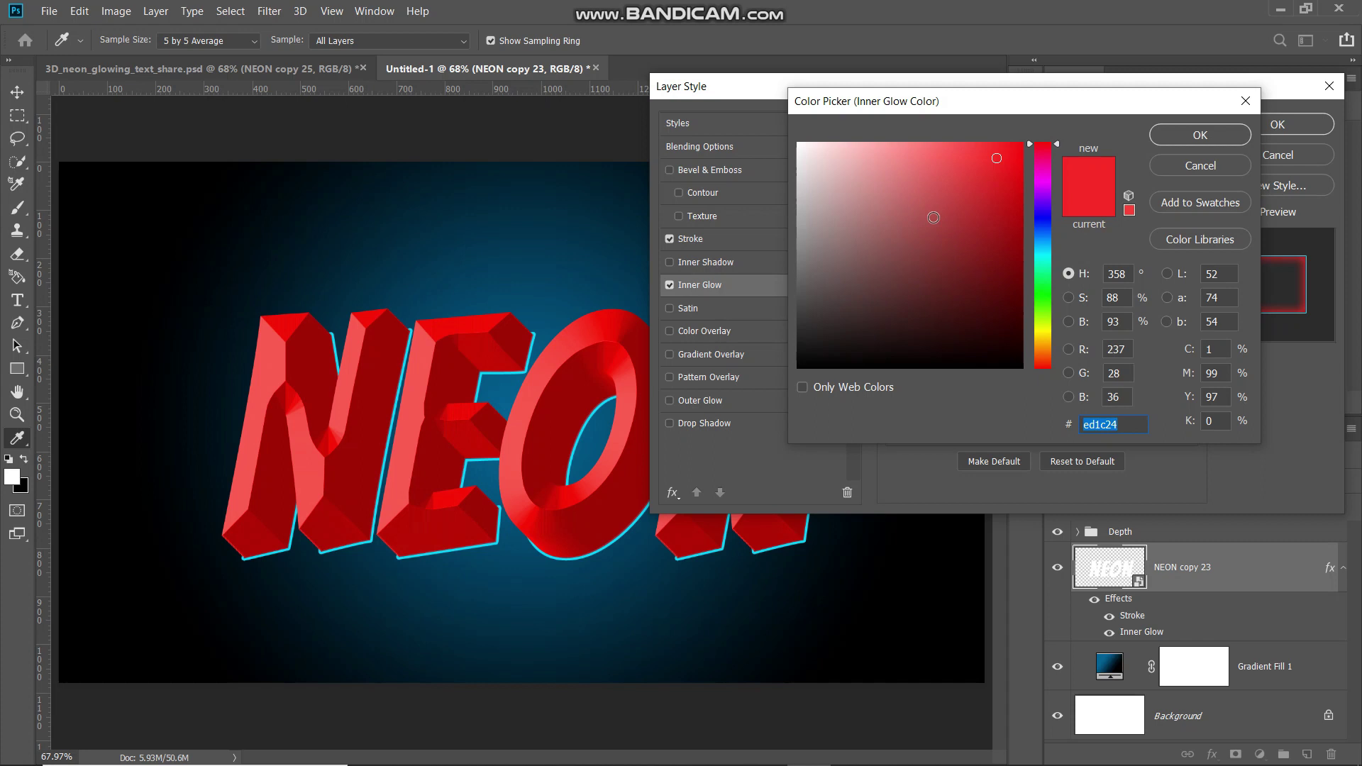
{"action": "type", "text": "00f0ff"}
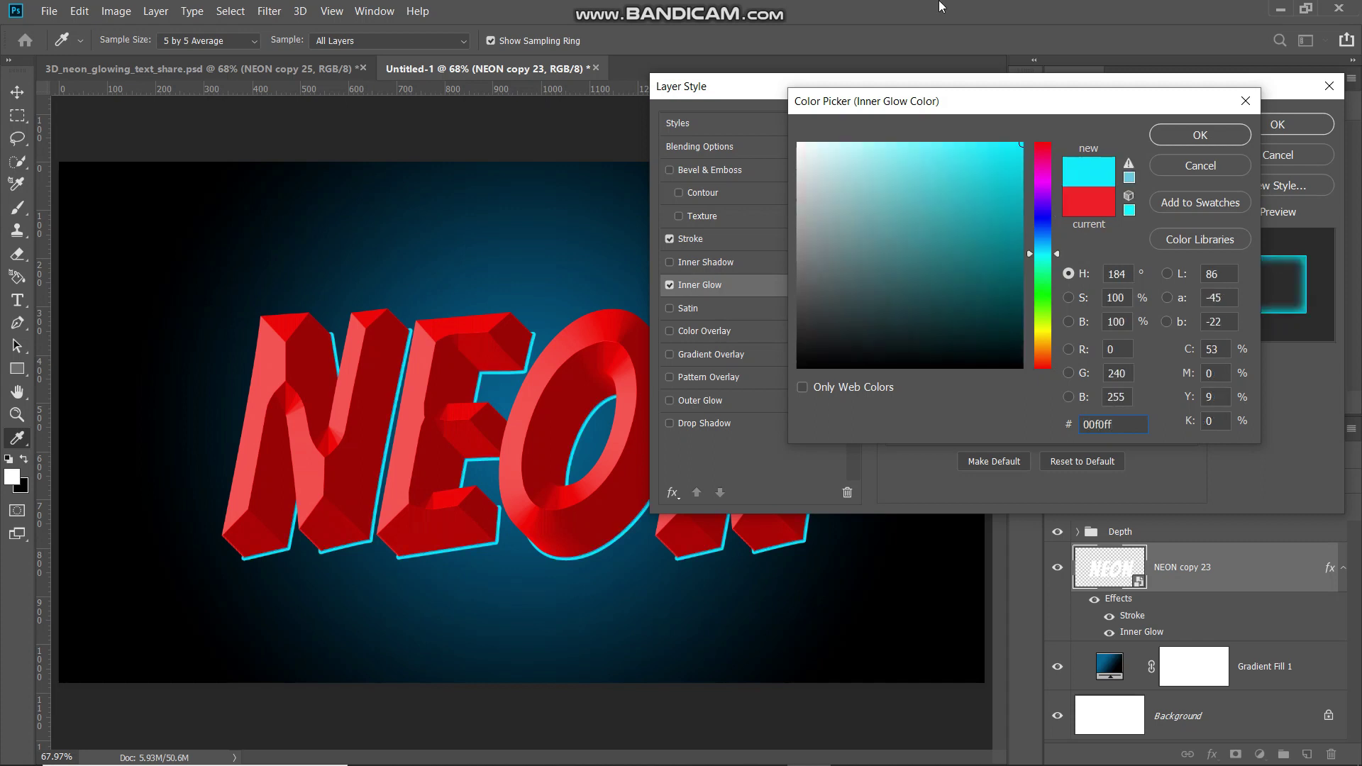
{"action": "left_click", "coordinate": [1199, 136]}
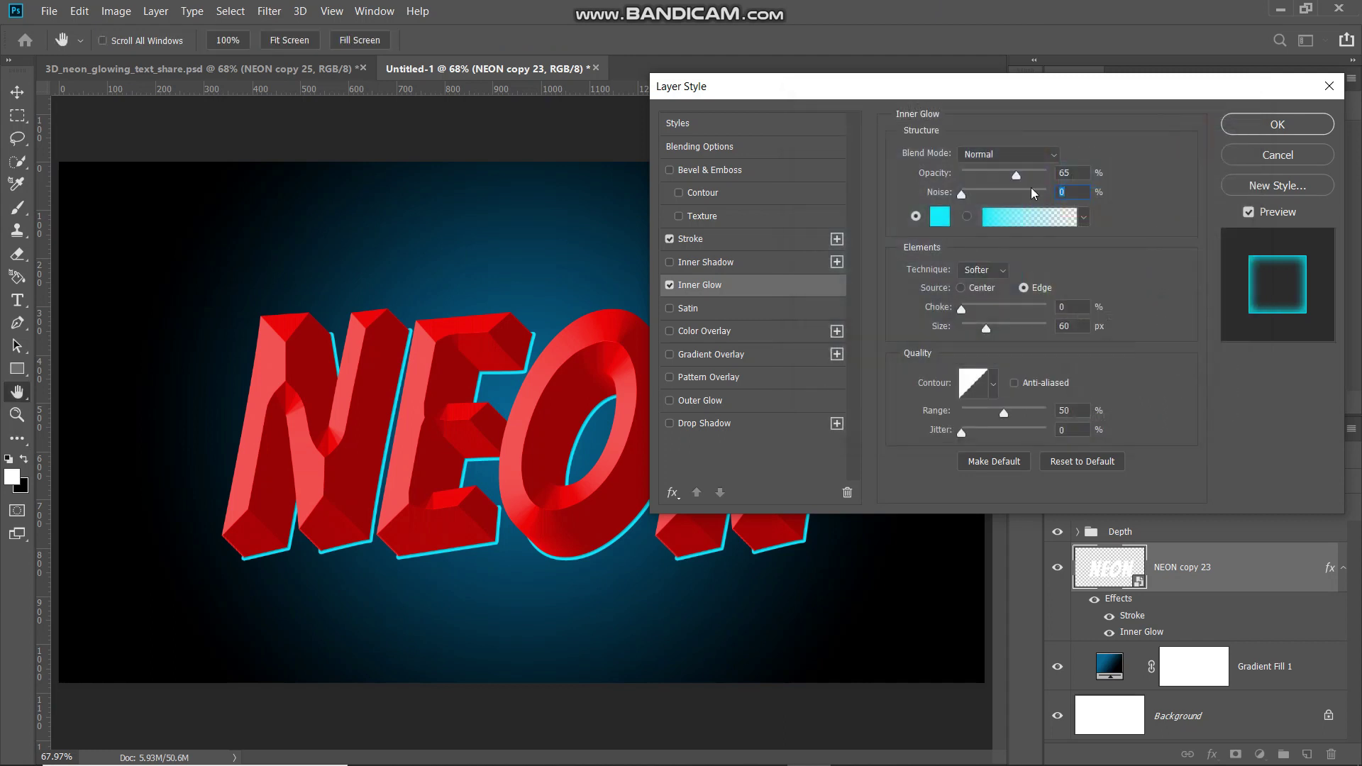
{"action": "left_click", "coordinate": [994, 273]}
{"action": "left_click", "coordinate": [986, 288]}
{"action": "left_click", "coordinate": [572, 300], "text": "ctrl"}
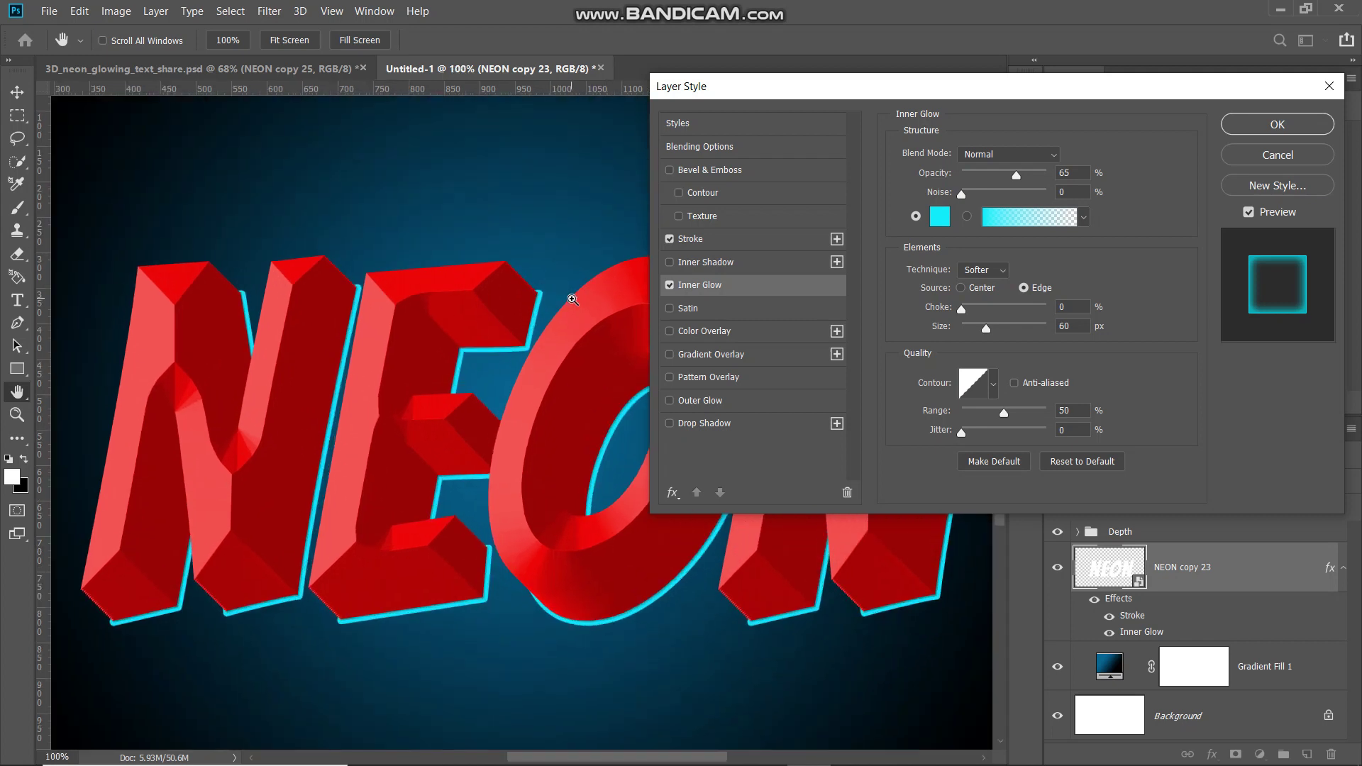
{"action": "left_click", "coordinate": [484, 279], "text": "ctrl"}
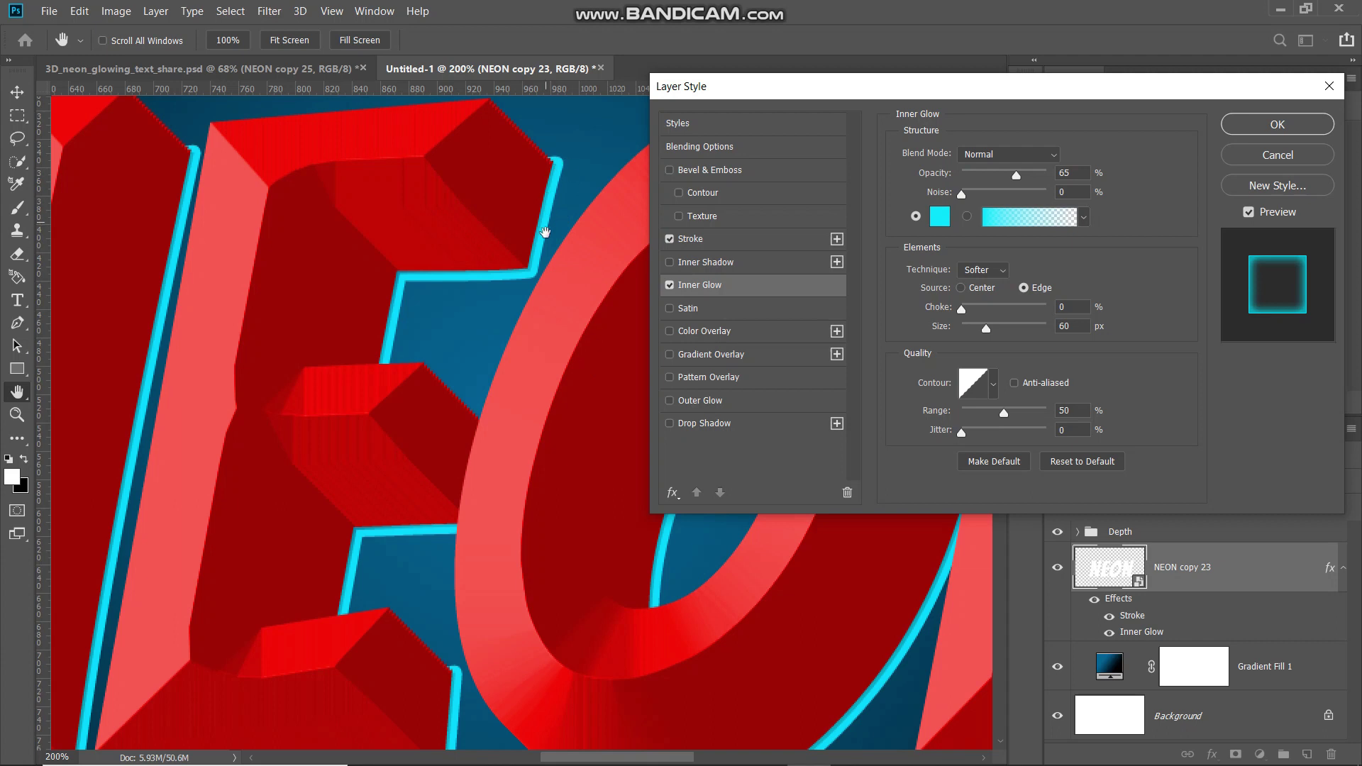
{"action": "left_click", "coordinate": [670, 285]}
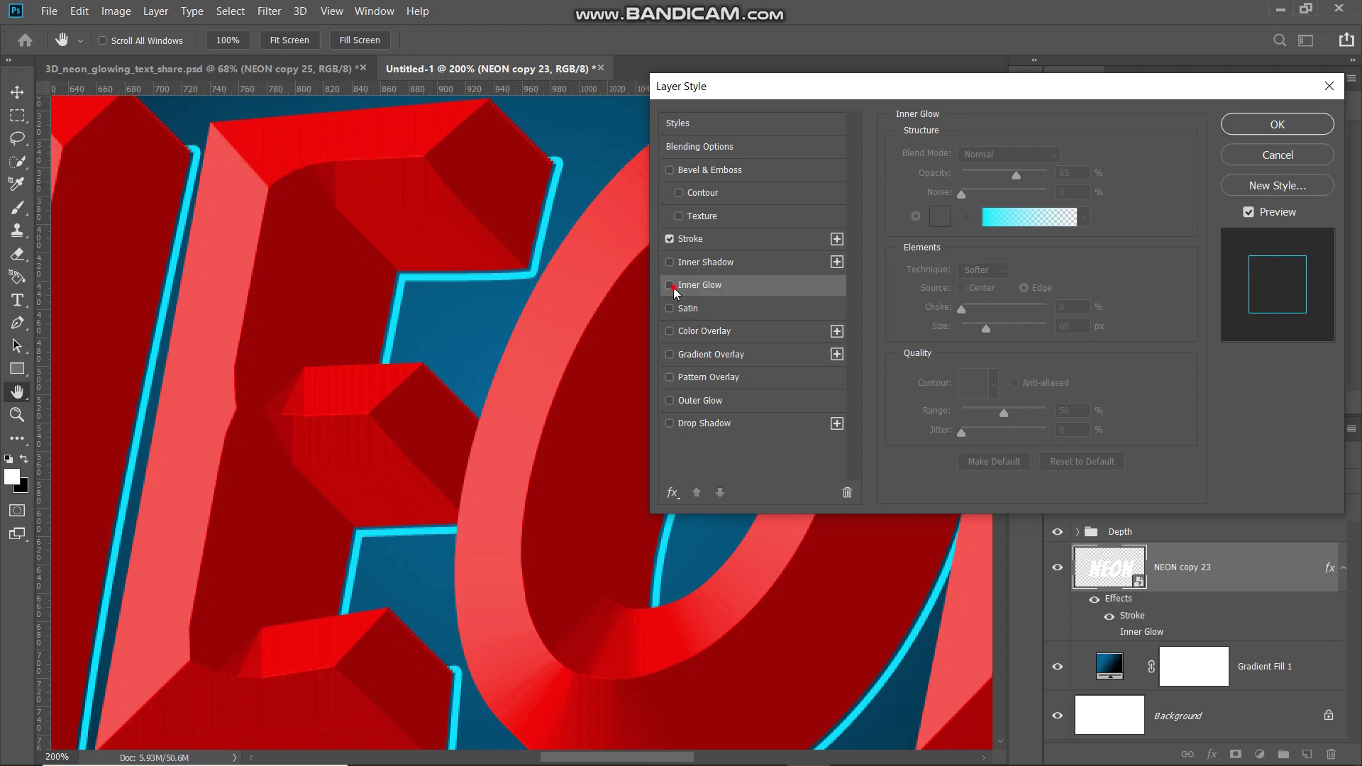
{"action": "left_click", "coordinate": [670, 285]}
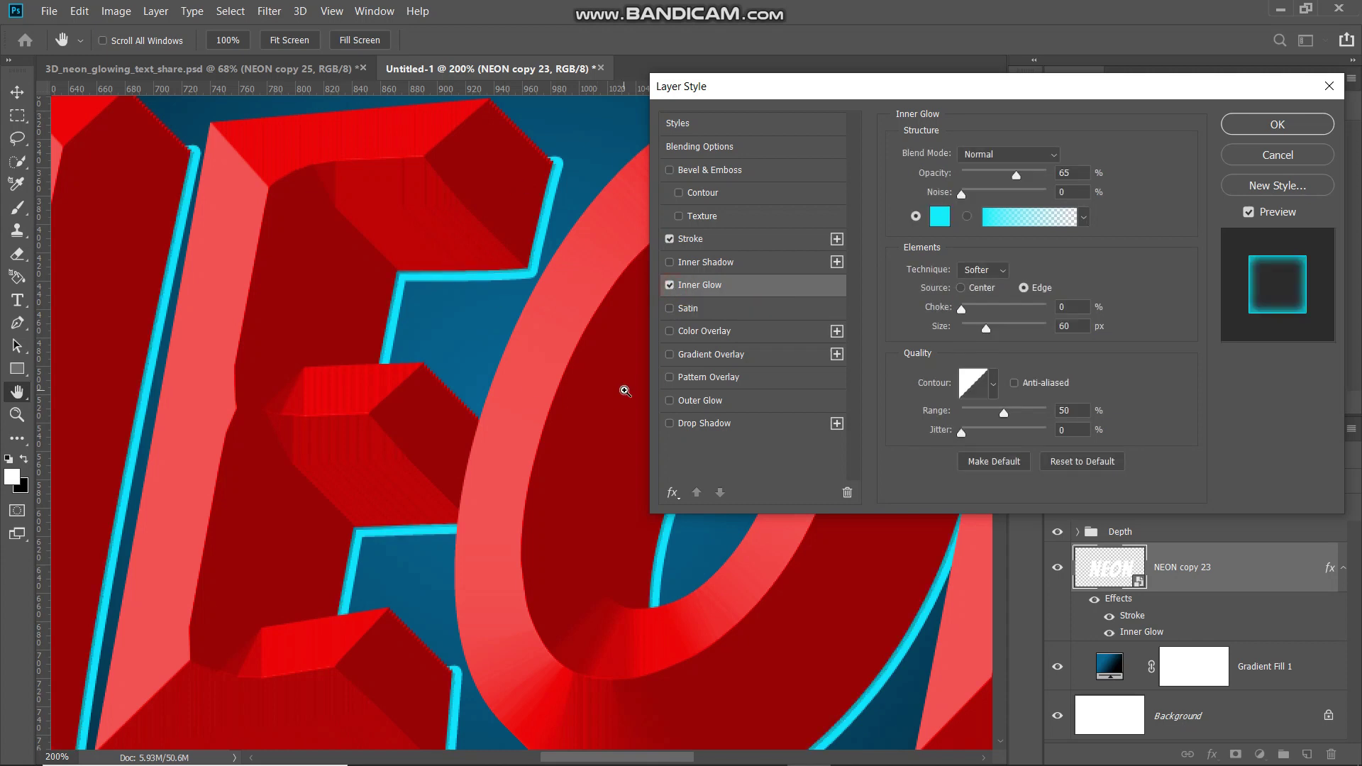
{"action": "scroll", "coordinate": [625, 391], "scroll_direction": "down", "scroll_amount": 2}
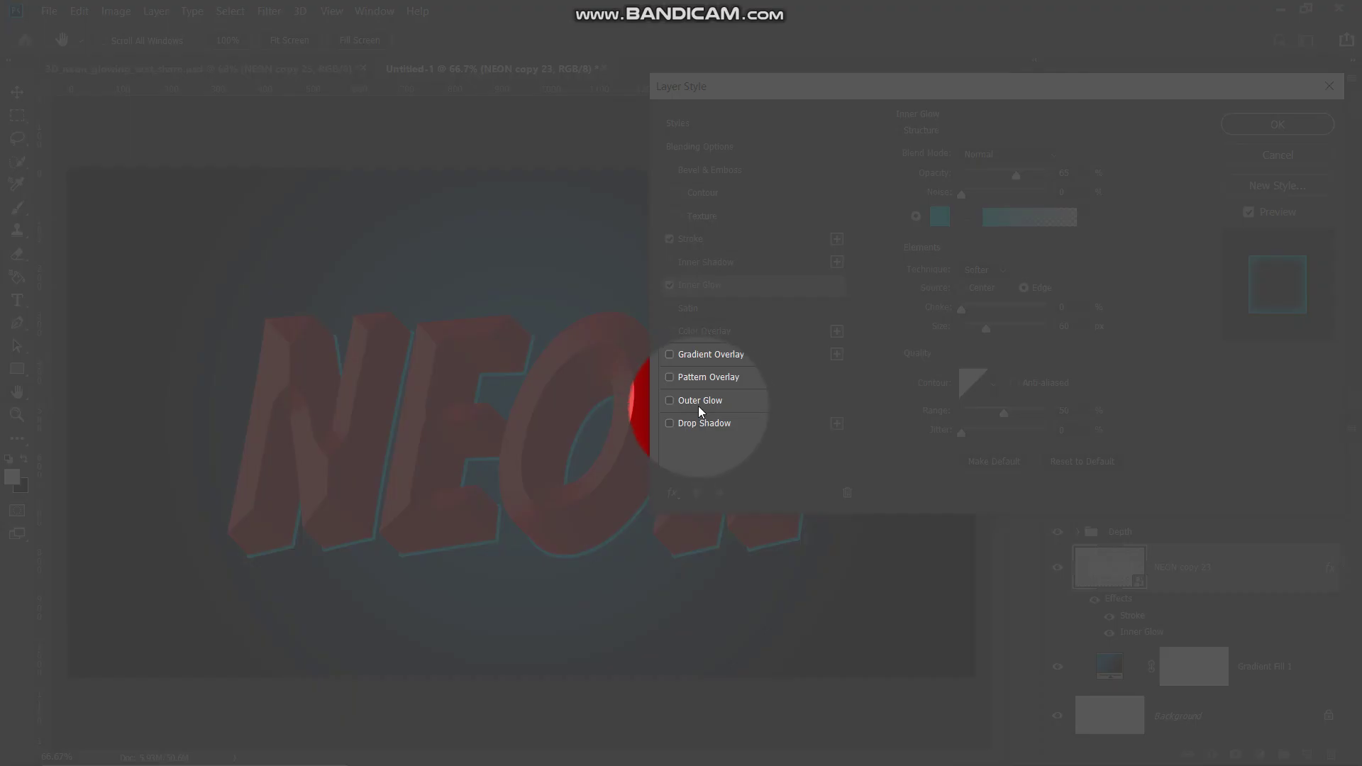
Step: Add an Outer Glow to NEON copy 23 with Normal blend mode, 100% opacity and the color 00e4ff
{"action": "left_click", "coordinate": [710, 401]}
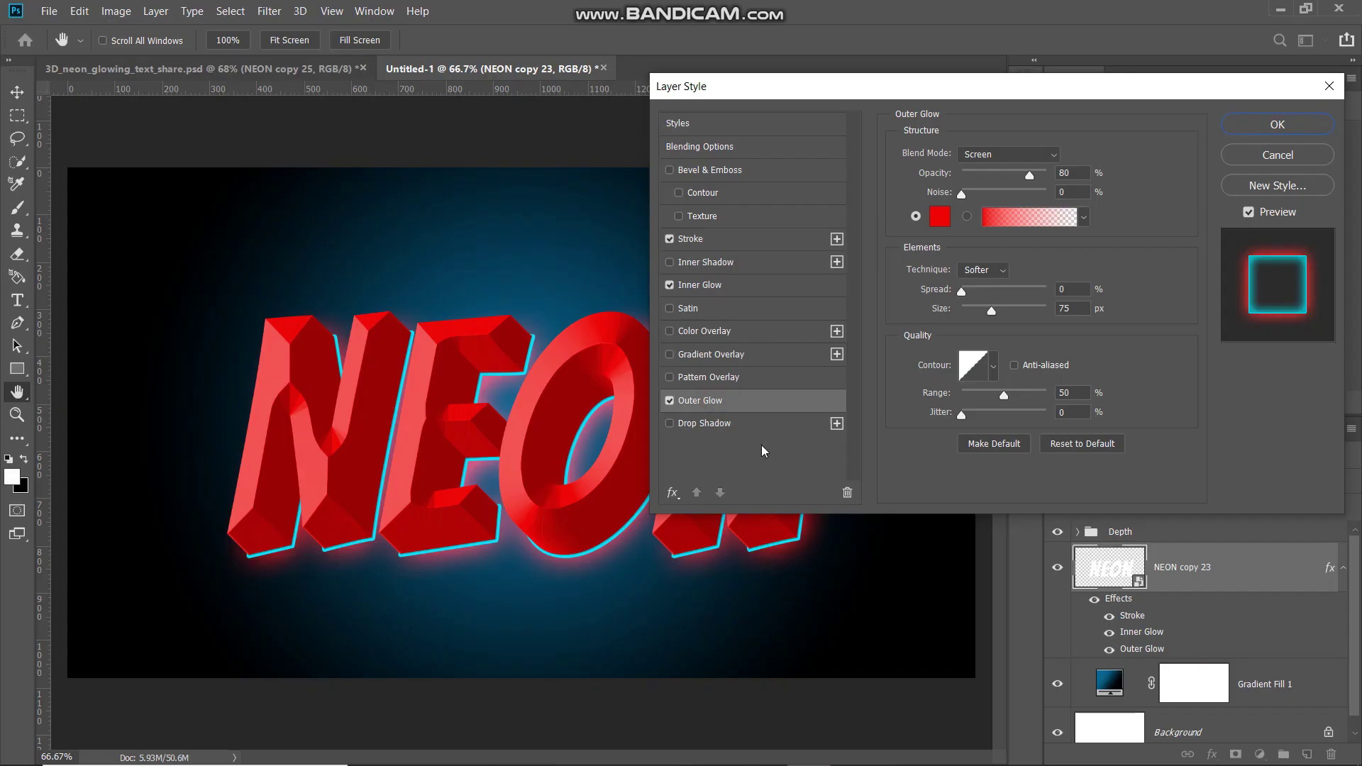
{"action": "left_click", "coordinate": [1002, 160]}
{"action": "left_click", "coordinate": [993, 155]}
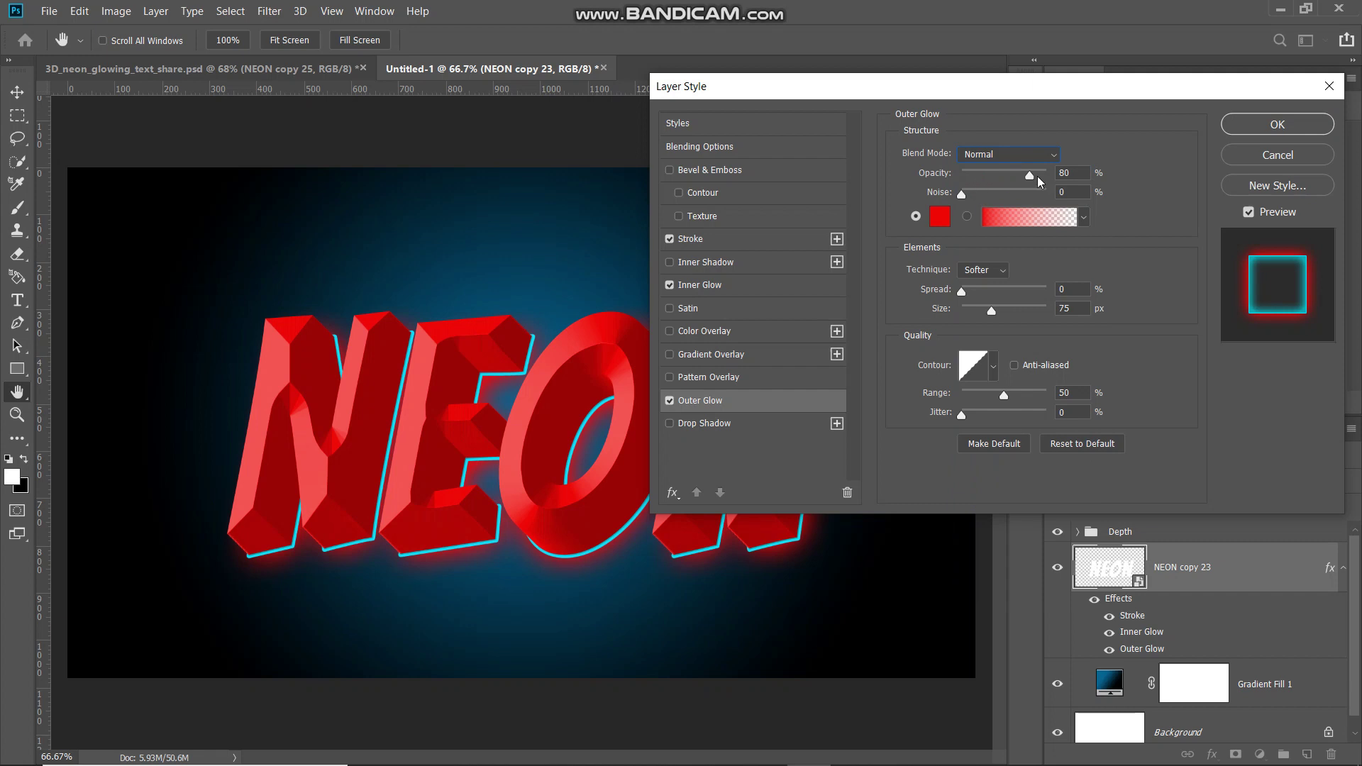
{"action": "left_click_drag", "start_coordinate": [1031, 177], "coordinate": [1073, 180]}
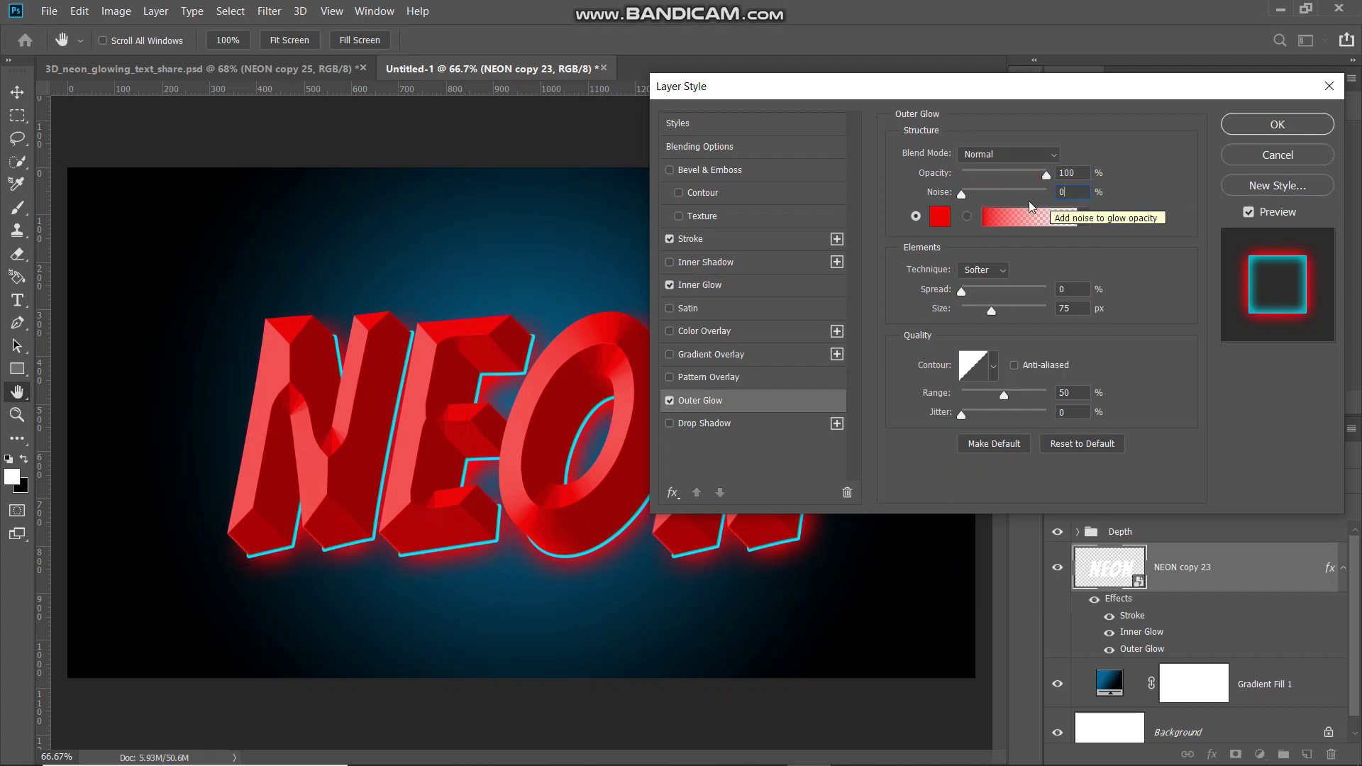
{"action": "left_click", "coordinate": [941, 220]}
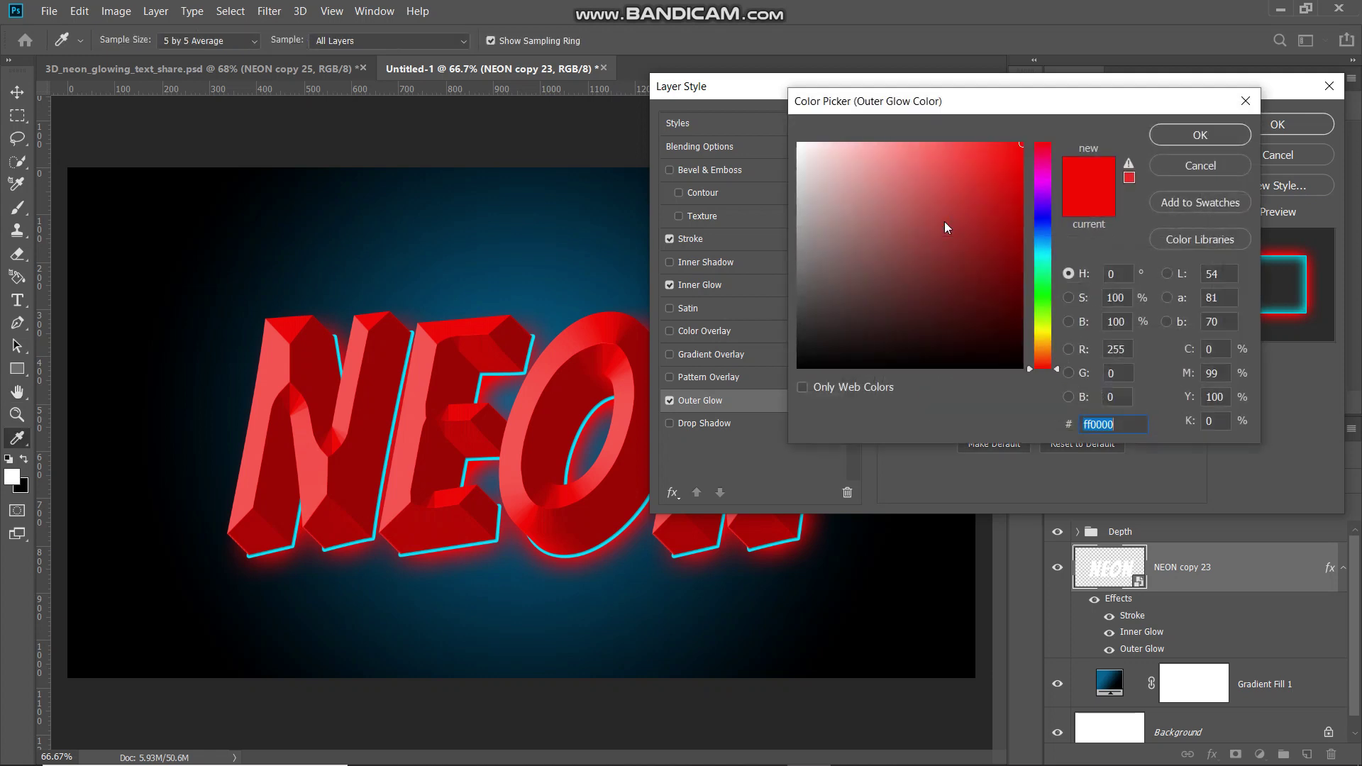
{"action": "type", "text": "00e4ff"}
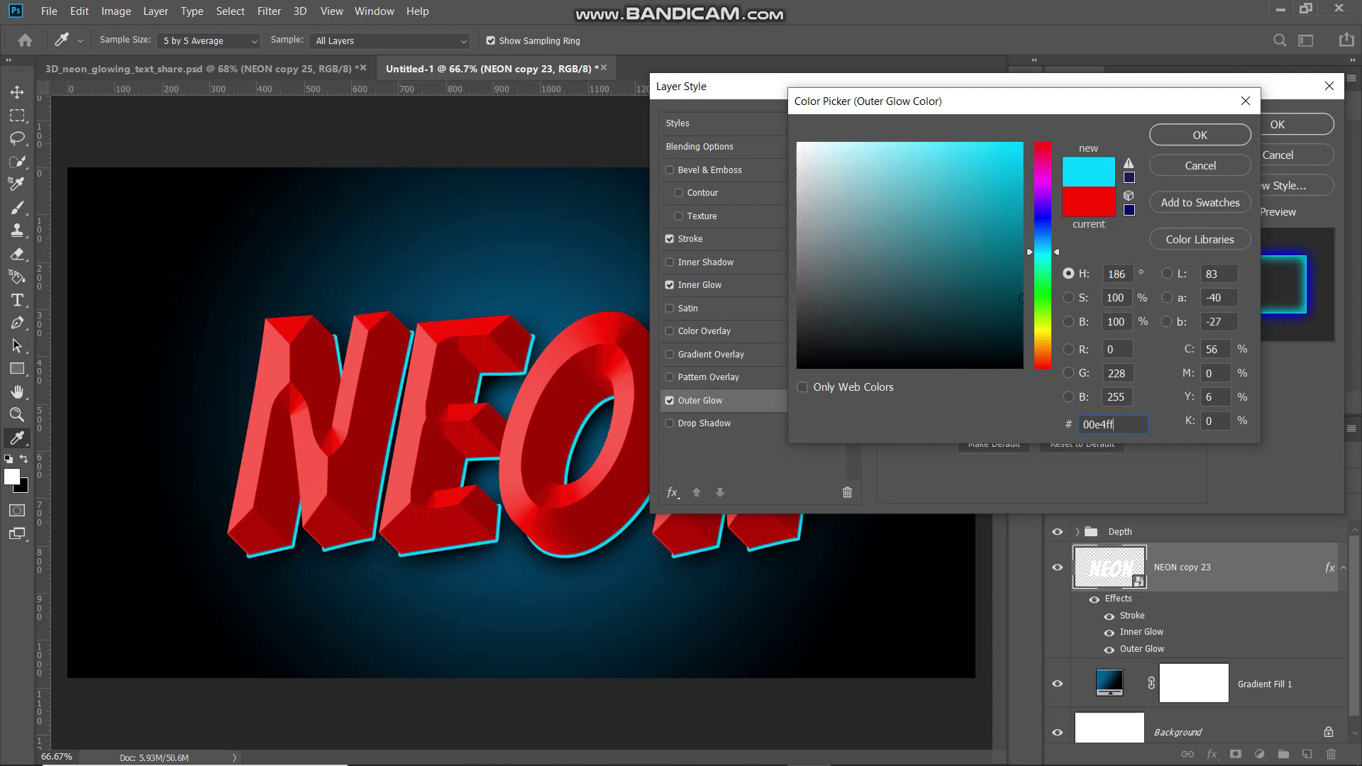
{"action": "left_click", "coordinate": [1200, 135]}
Step: Set the outer glow to the Softer technique with a spread of 7% and a size of 90 px
{"action": "left_click", "coordinate": [966, 277]}
{"action": "left_click", "coordinate": [977, 273]}
{"action": "type", "text": "7"}
{"action": "left_click", "coordinate": [1076, 308]}
{"action": "type", "text": "75"}
{"action": "key", "text": "BackSpace"}
{"action": "key", "text": "BackSpace"}
{"action": "type", "text": "90"}
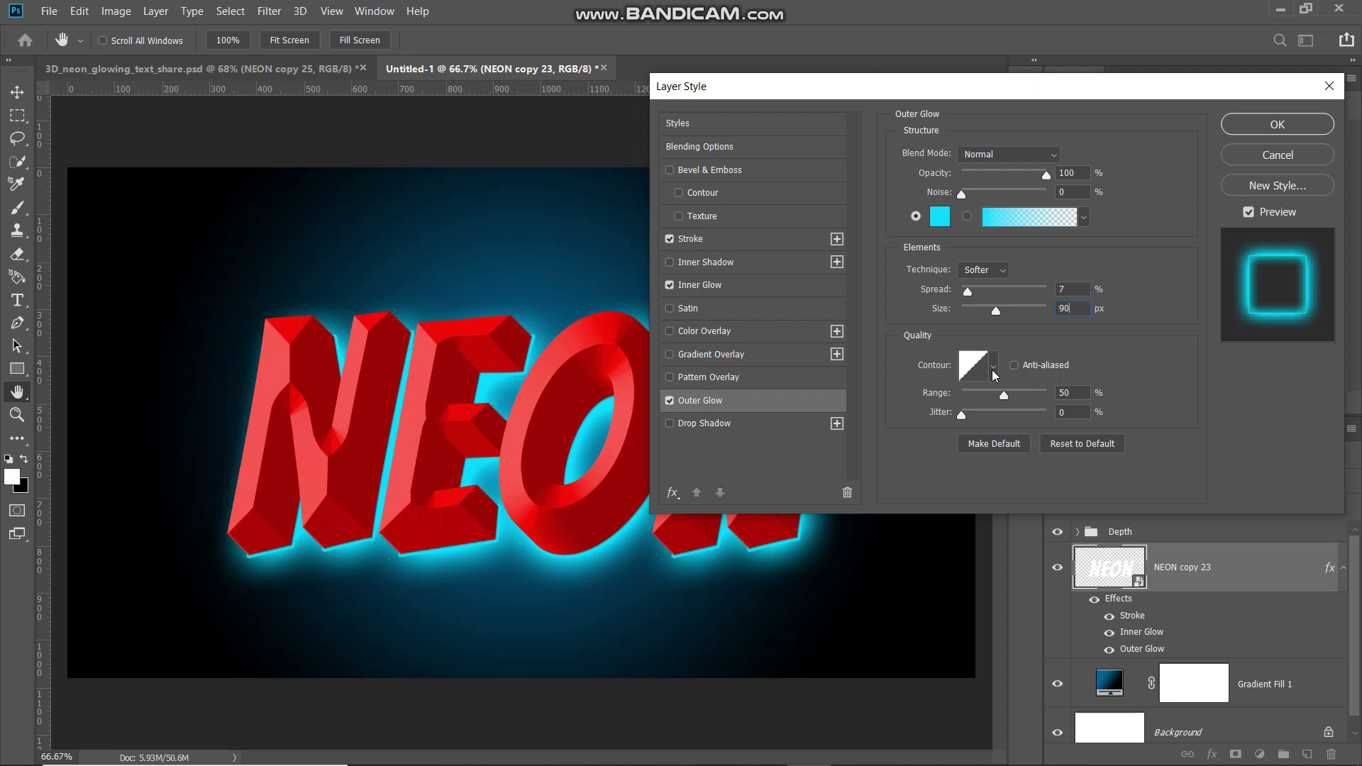
Step: Set the outer glow's range to 100%, compare the text with the glow off and on, and apply the layer style
{"action": "left_click", "coordinate": [1081, 392]}
{"action": "key", "text": "BackSpace"}
{"action": "key", "text": "BackSpace"}
{"action": "type", "text": "100"}
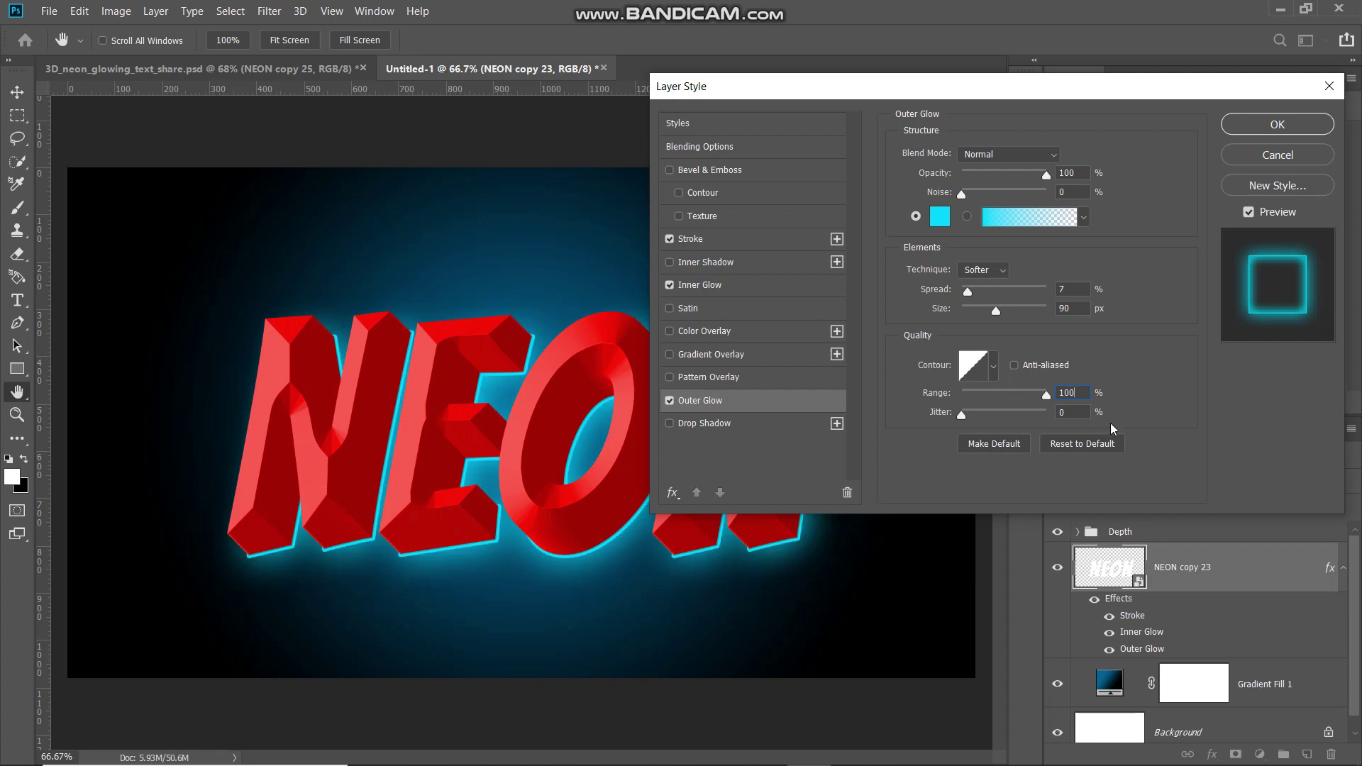
{"action": "left_click", "coordinate": [668, 403]}
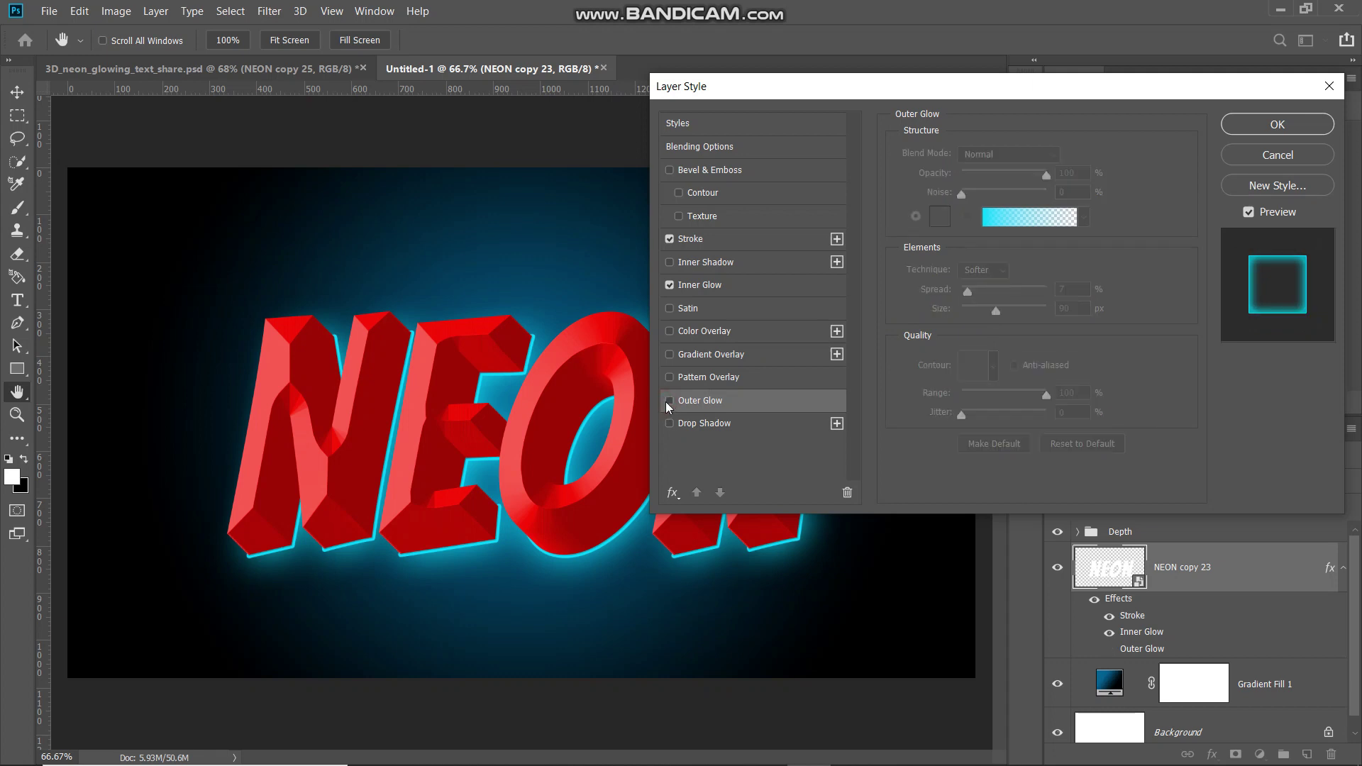
{"action": "left_click", "coordinate": [668, 402]}
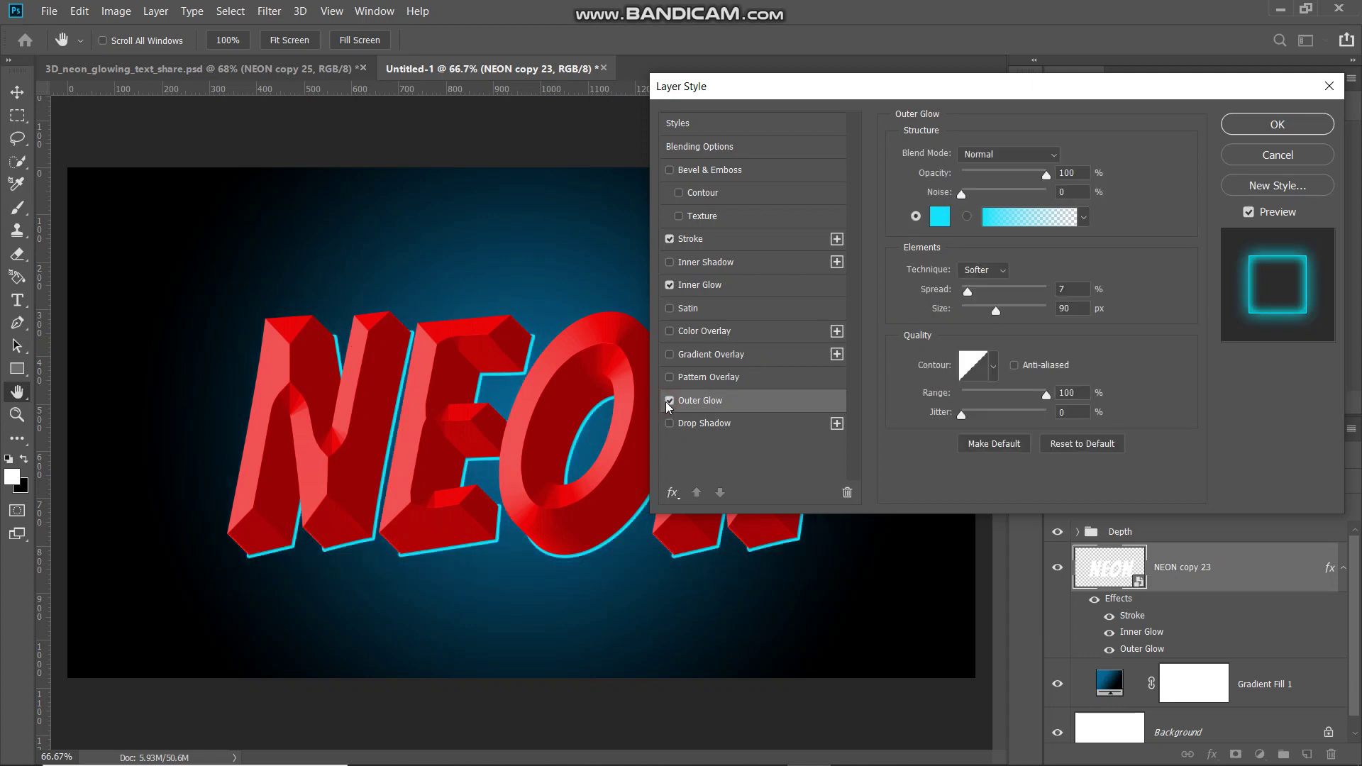
{"action": "left_click", "coordinate": [1319, 127]}
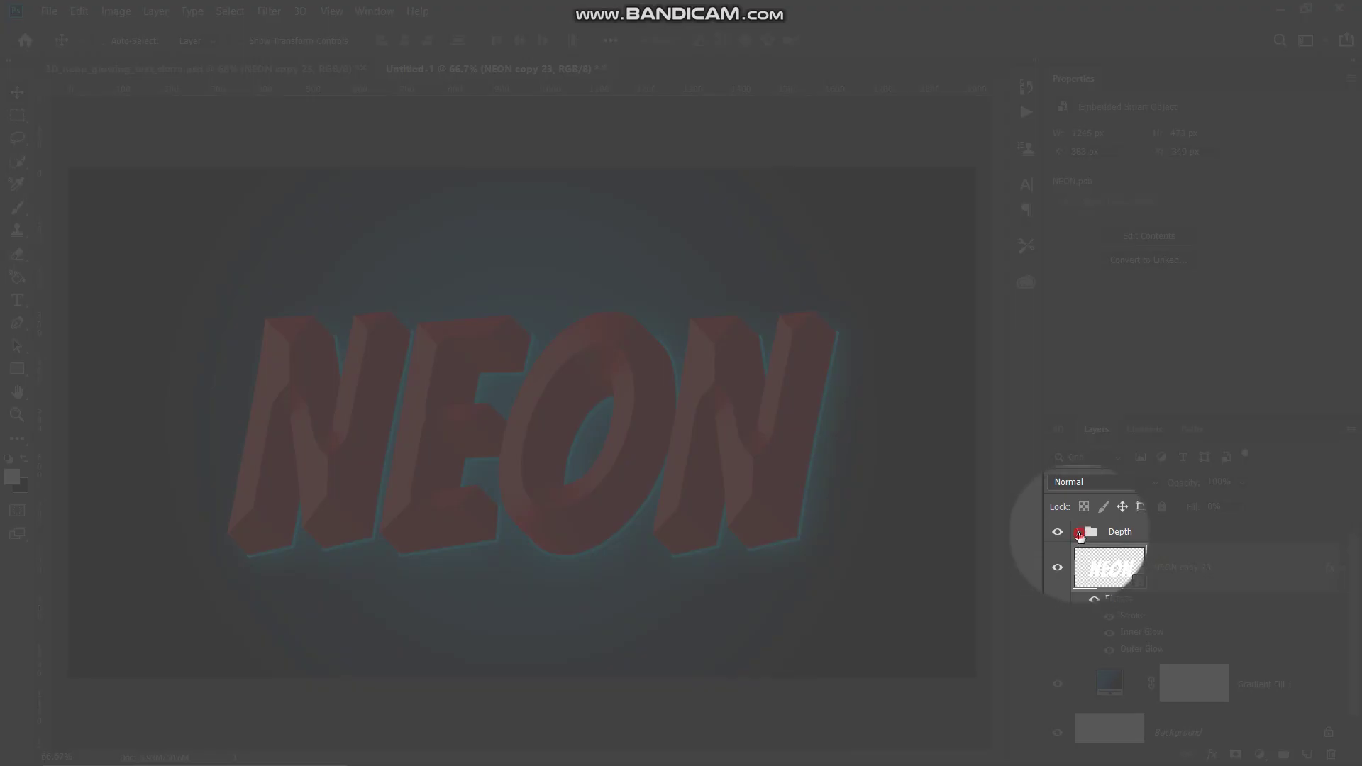
Step: Duplicate the NEON layer in the Depth group and move the copy out above the group
{"action": "left_click", "coordinate": [1079, 532]}
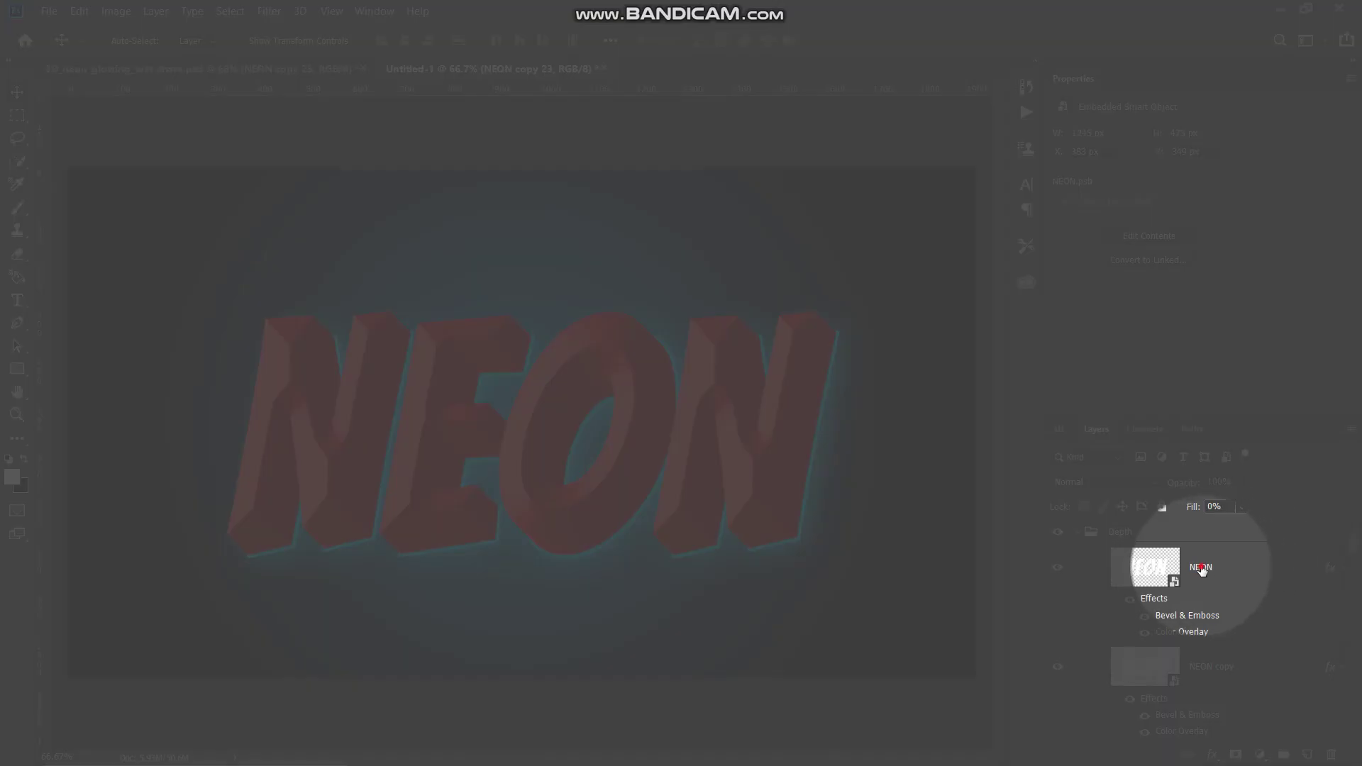
{"action": "left_click", "coordinate": [1210, 570]}
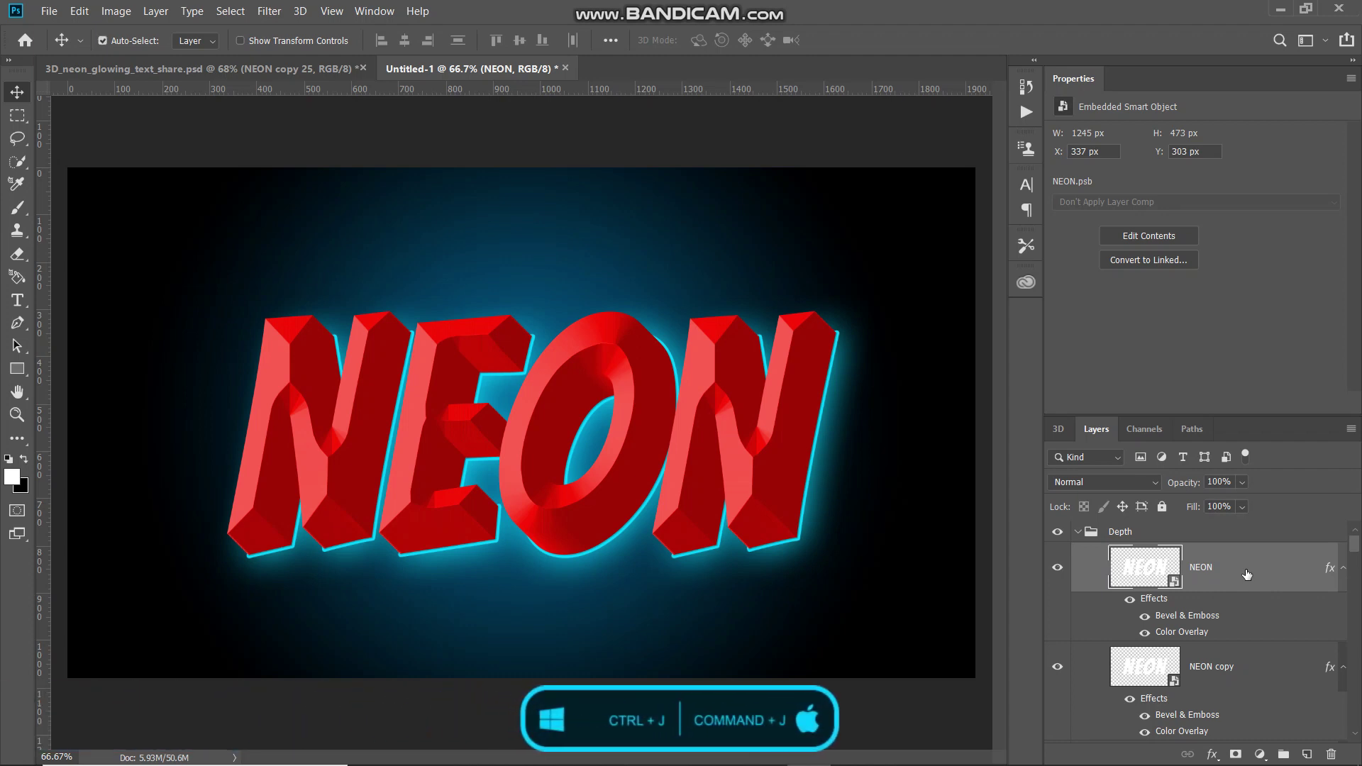
{"action": "key", "text": "ctrl+j"}
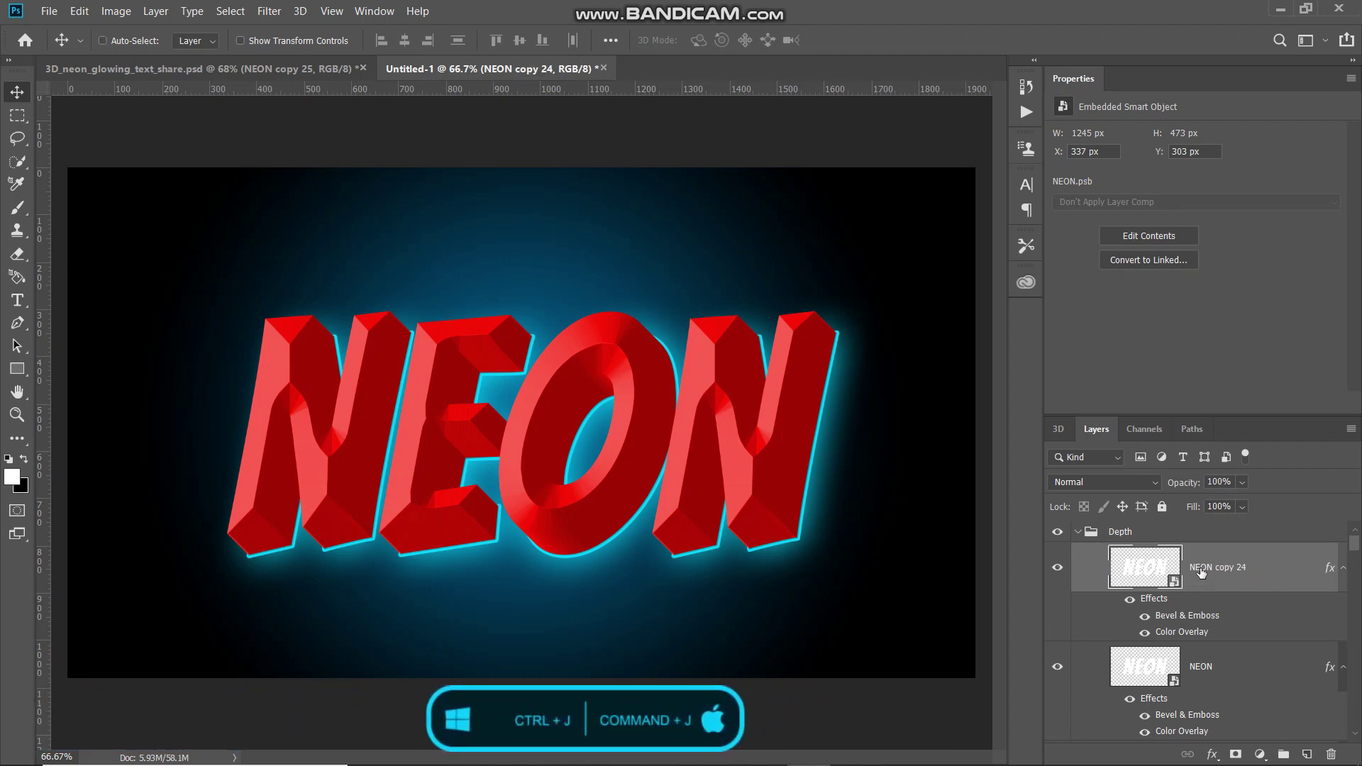
{"action": "left_click", "coordinate": [1216, 581]}
{"action": "left_click_drag", "start_coordinate": [1216, 580], "coordinate": [1121, 524]}
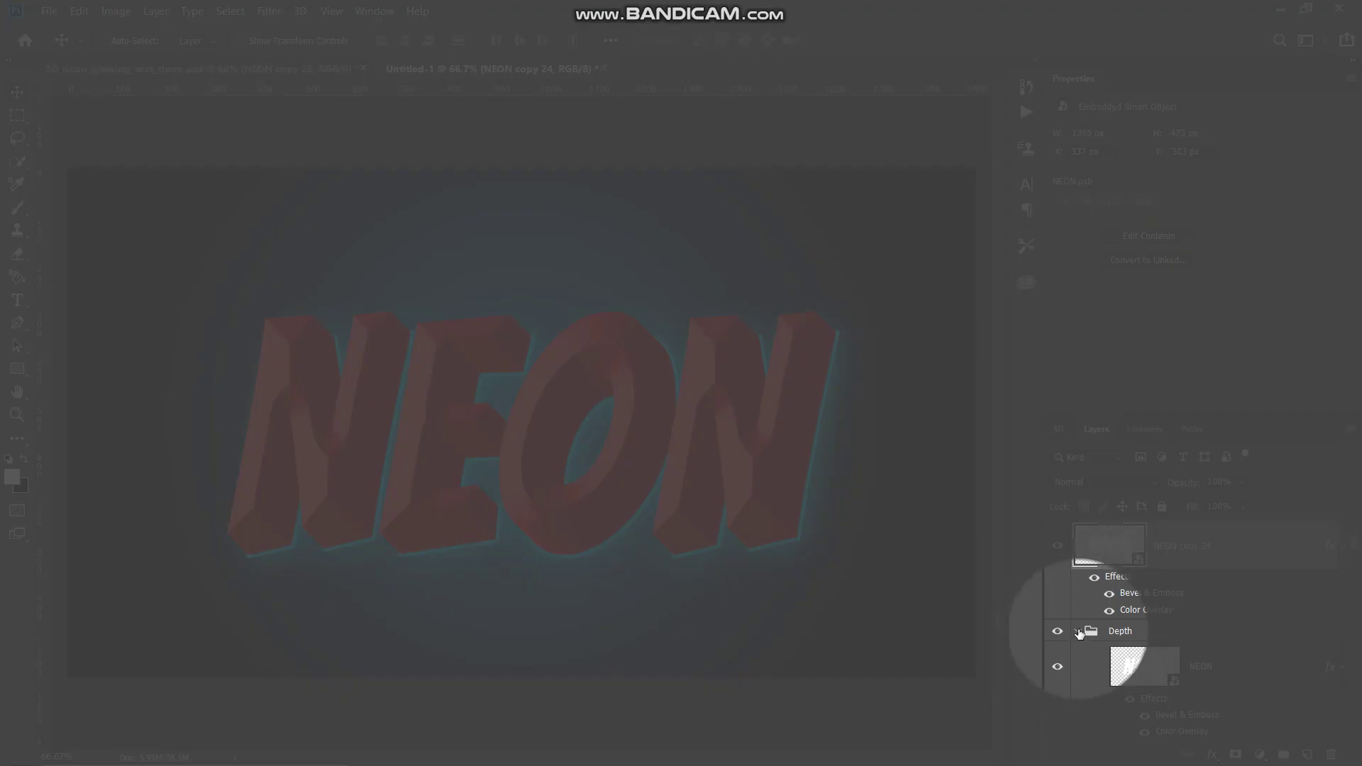
{"action": "left_click", "coordinate": [1078, 631]}
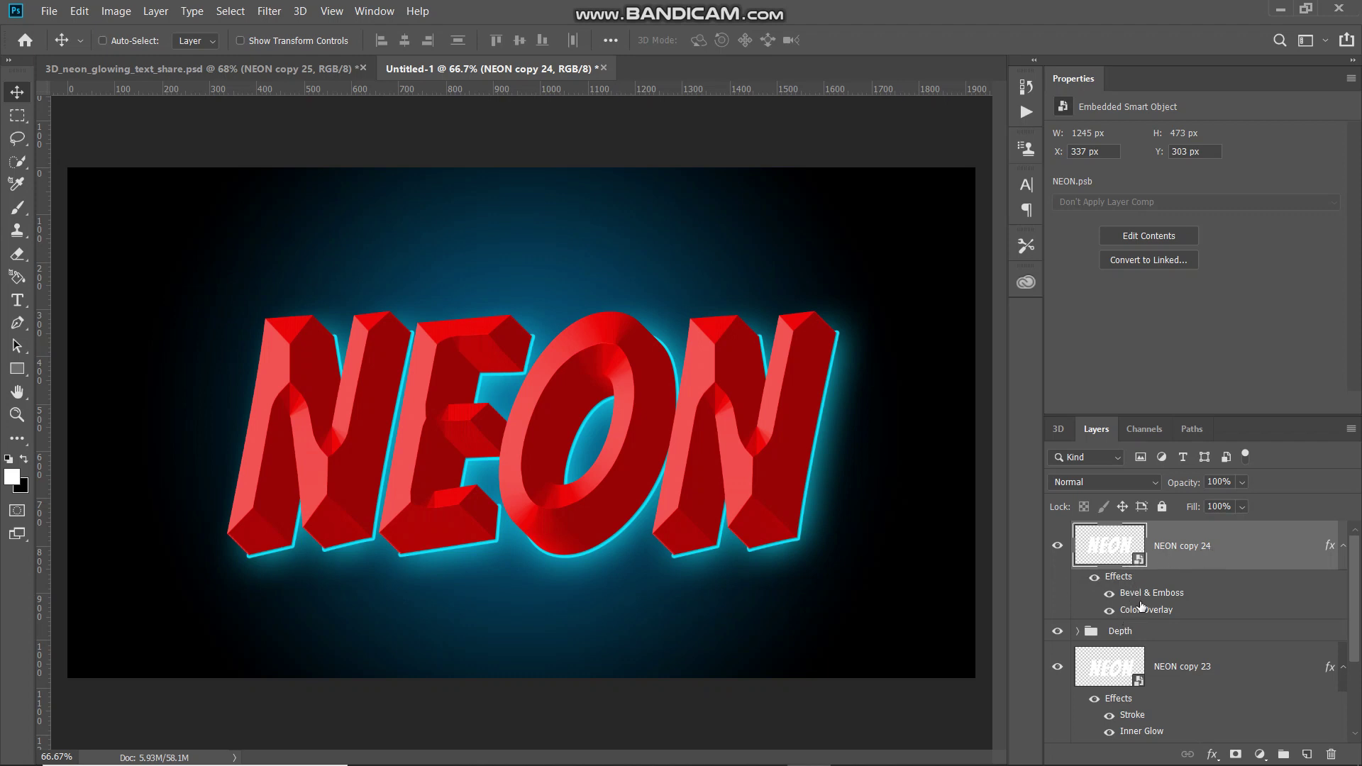
Step: Clear the layer style of NEON copy 24 and add a Color Overlay effect to it
{"action": "right_click", "coordinate": [1235, 557]}
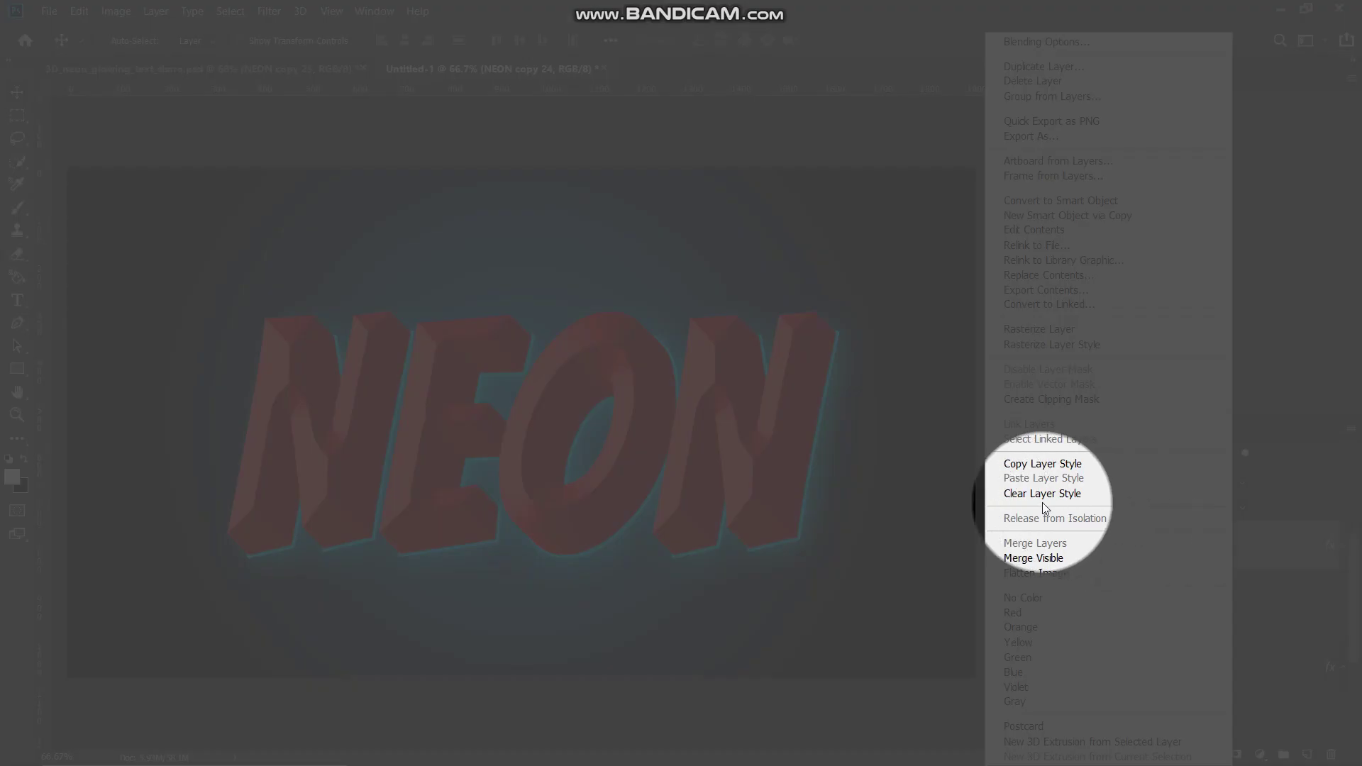
{"action": "left_click", "coordinate": [1040, 497]}
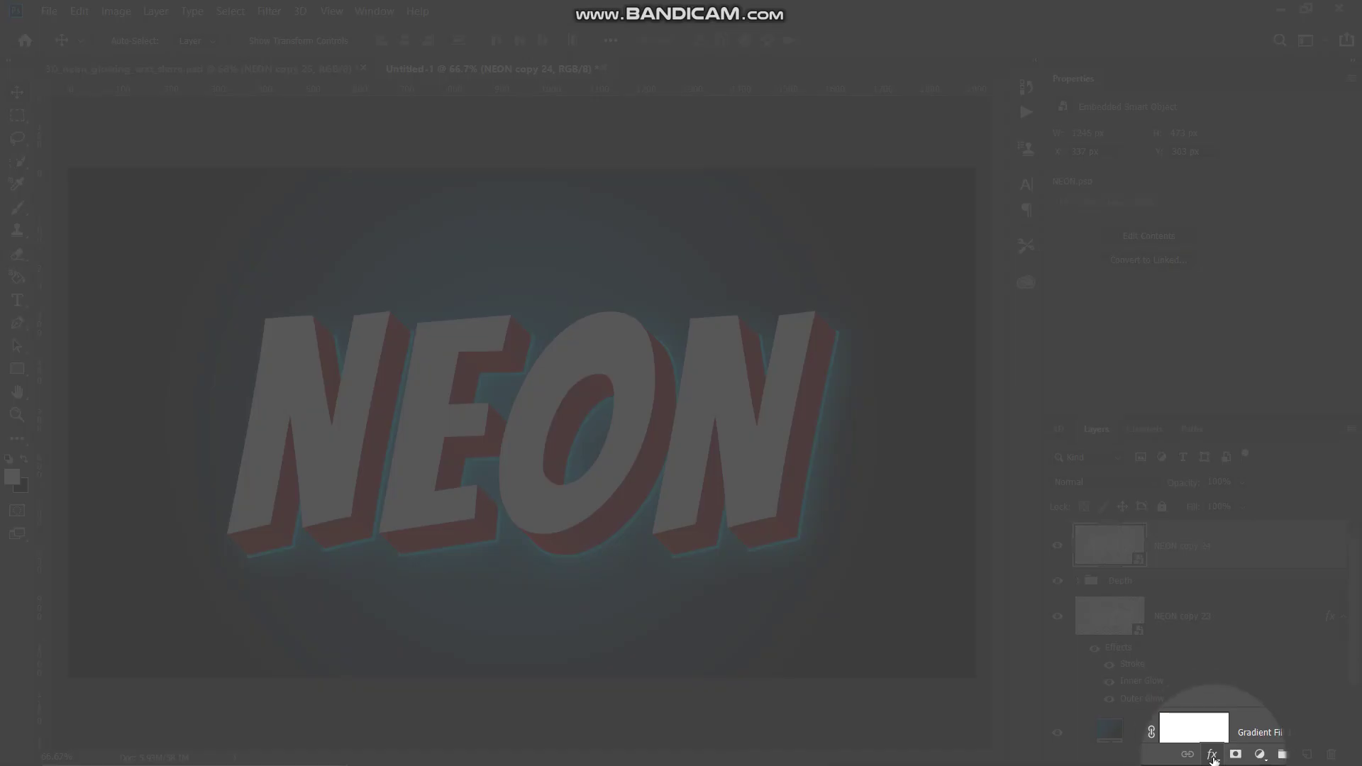
{"action": "left_click", "coordinate": [1213, 758]}
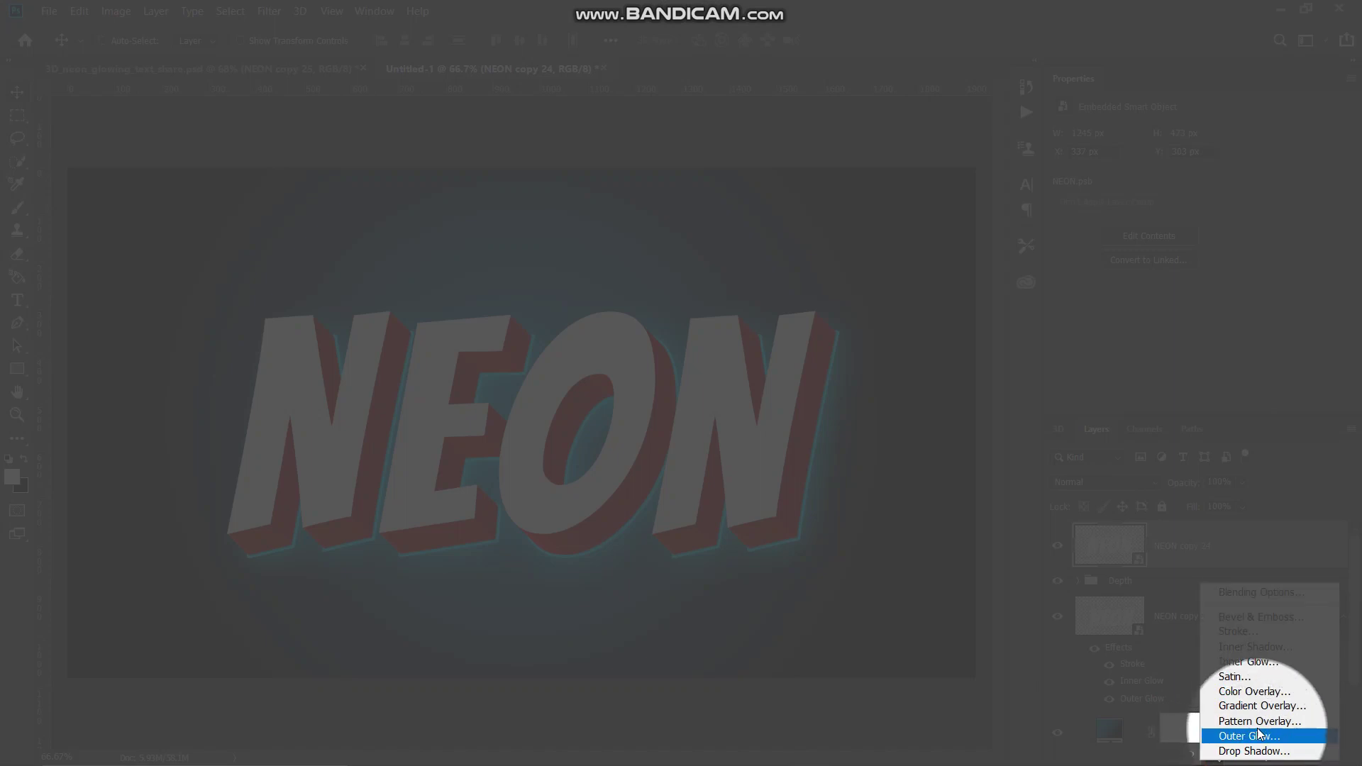
{"action": "left_click", "coordinate": [1254, 691]}
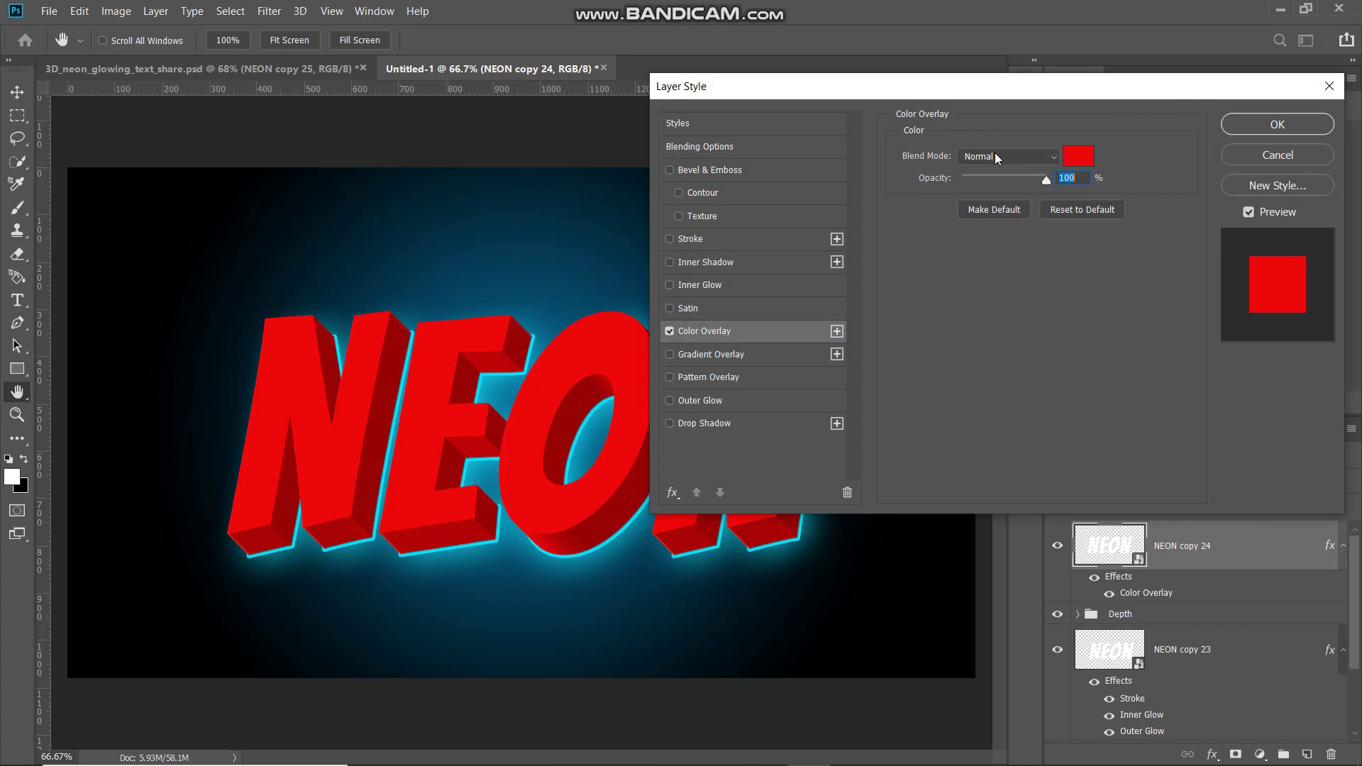
Step: Set the overlay color to ffd92a and compare the front text with the overlay off and on
{"action": "left_click", "coordinate": [1090, 161]}
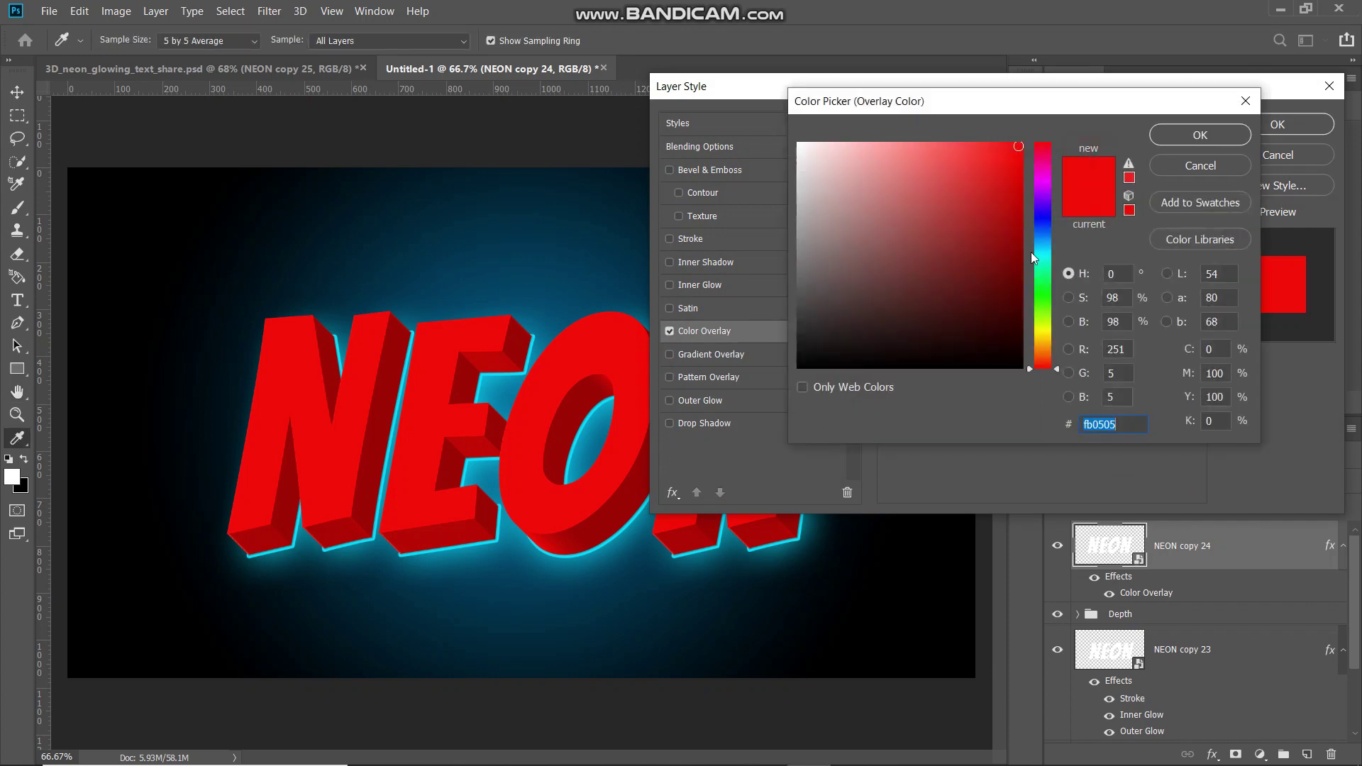
{"action": "type", "text": "ffd9"}
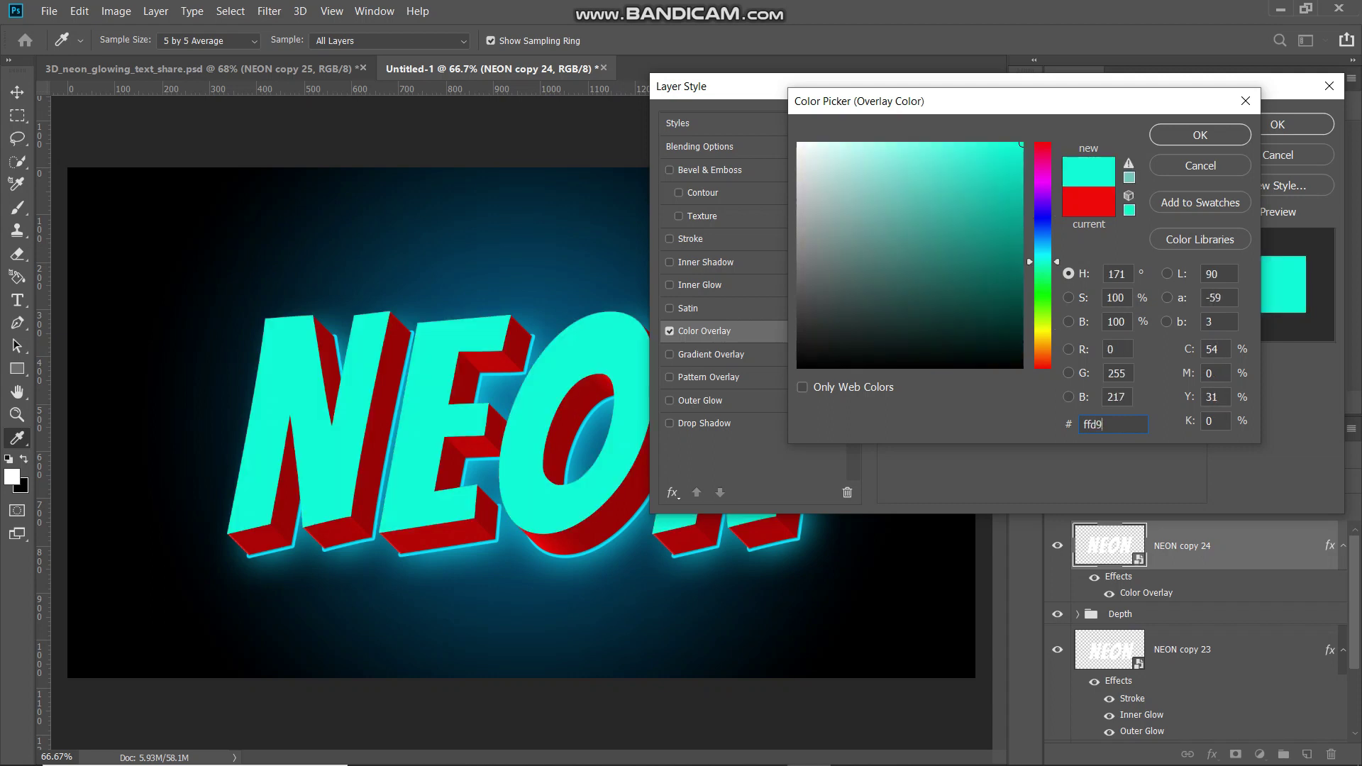
{"action": "type", "text": "2a"}
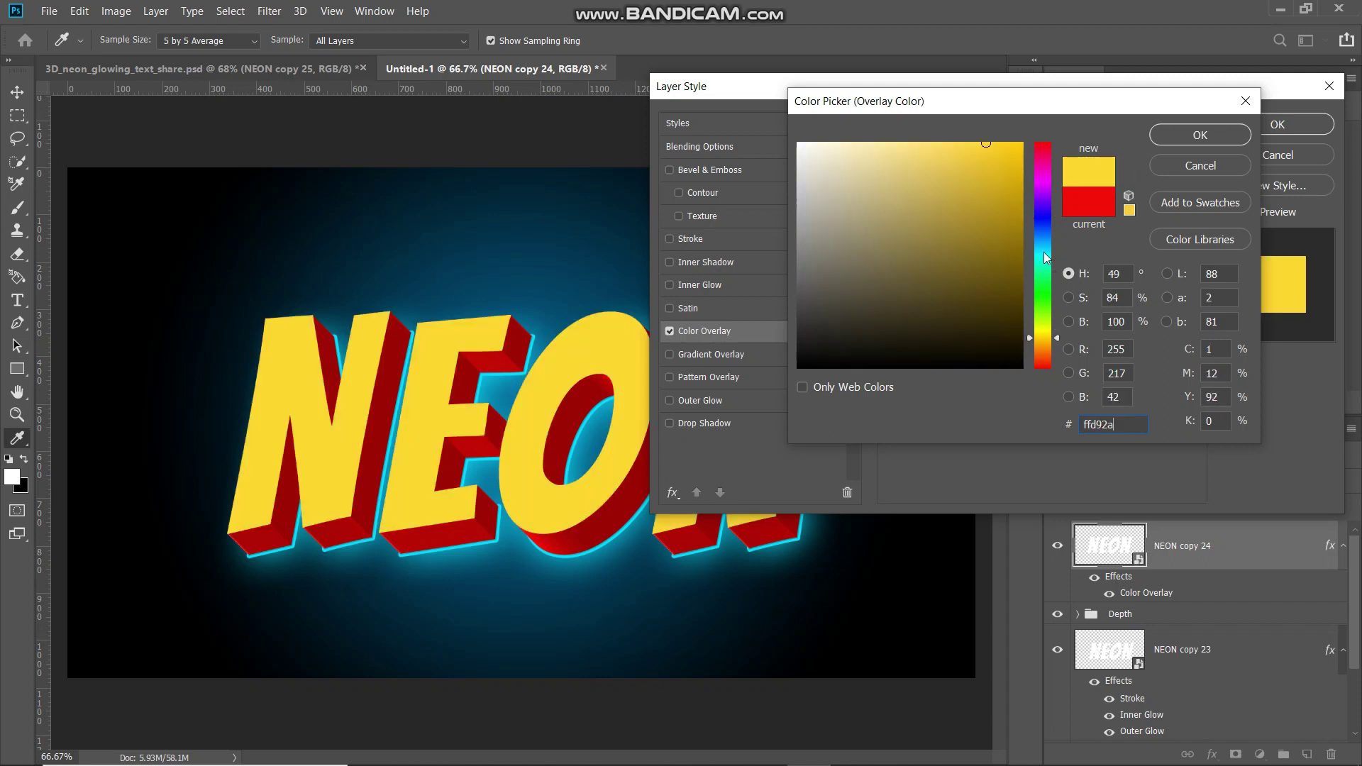
{"action": "left_click", "coordinate": [1204, 135]}
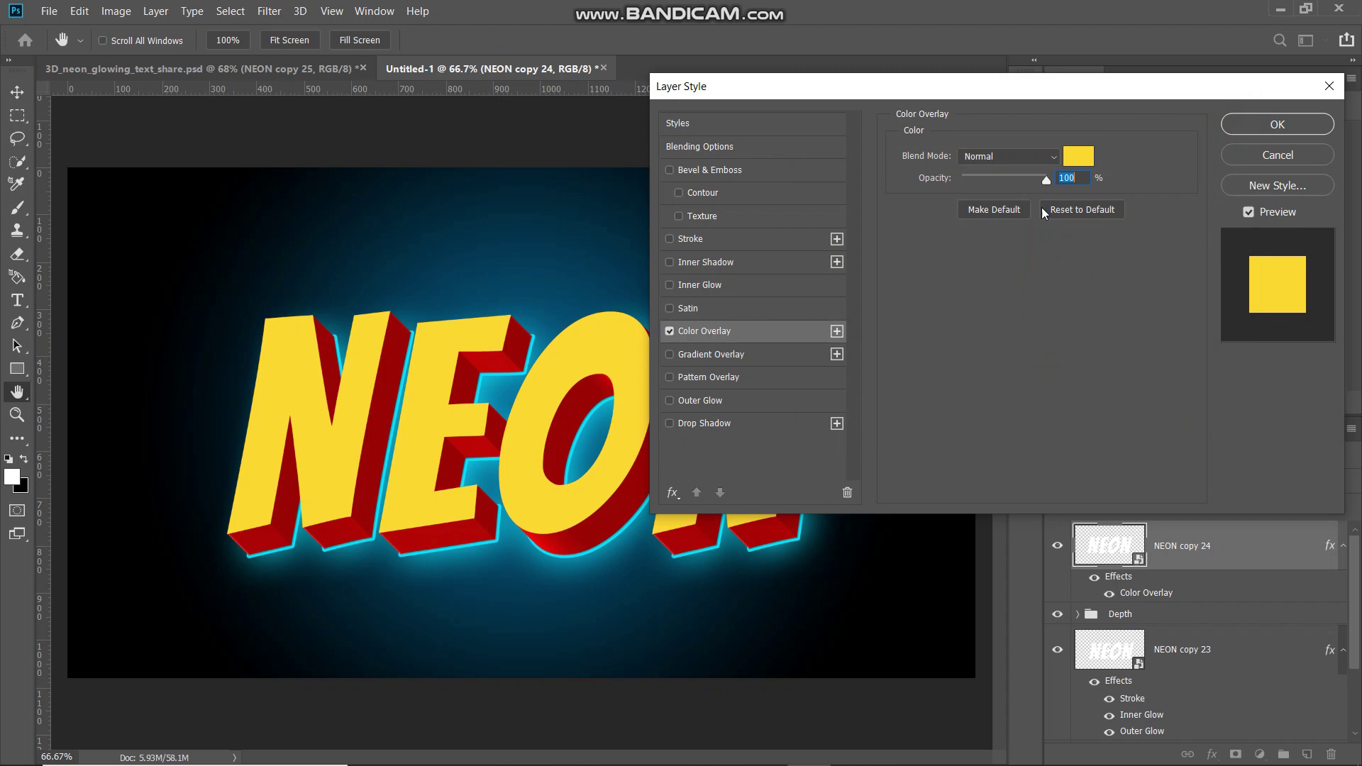
{"action": "left_click", "coordinate": [1082, 181]}
{"action": "left_click", "coordinate": [670, 332]}
{"action": "left_click", "coordinate": [669, 332]}
Step: Add a 5 px Stroke to NEON copy 24 with the Inside position and the Color fill type
{"action": "left_click", "coordinate": [692, 240]}
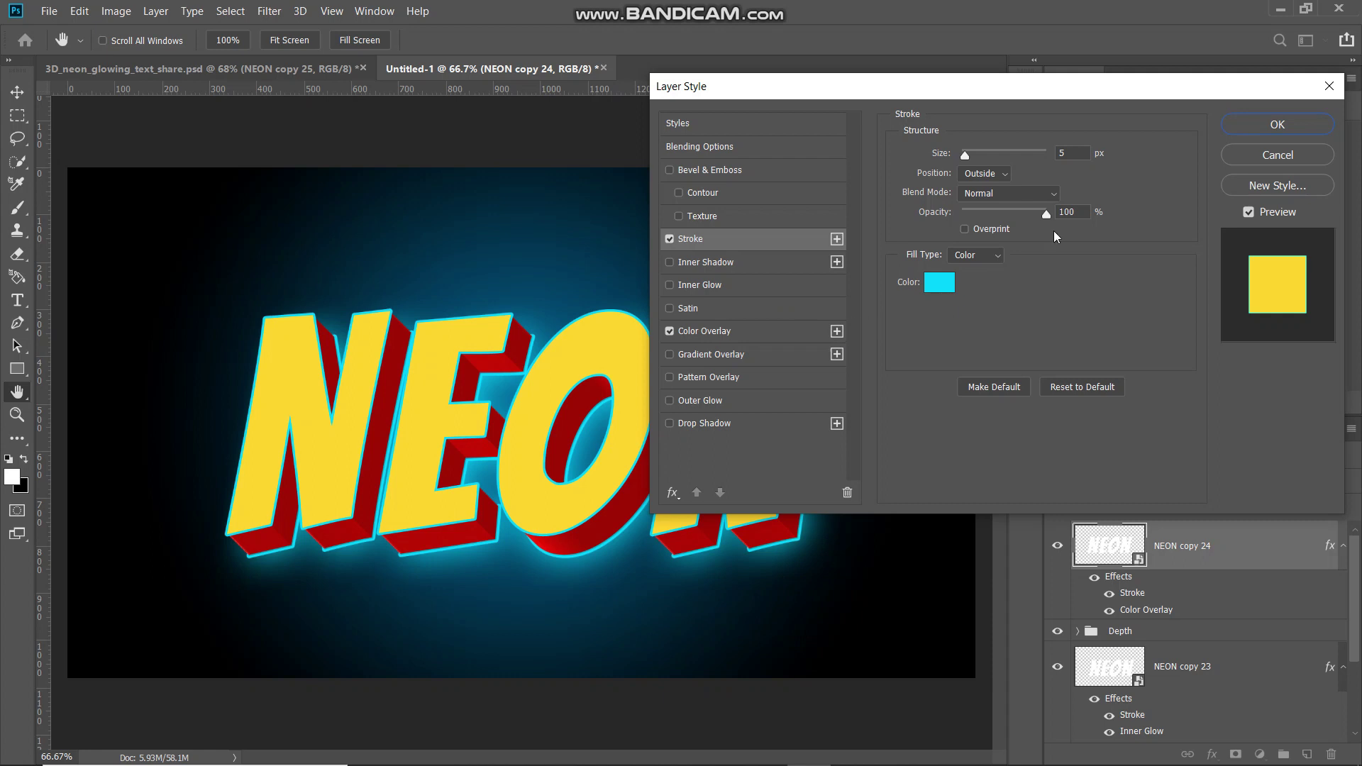
{"action": "left_click", "coordinate": [1082, 154]}
{"action": "left_click", "coordinate": [981, 175]}
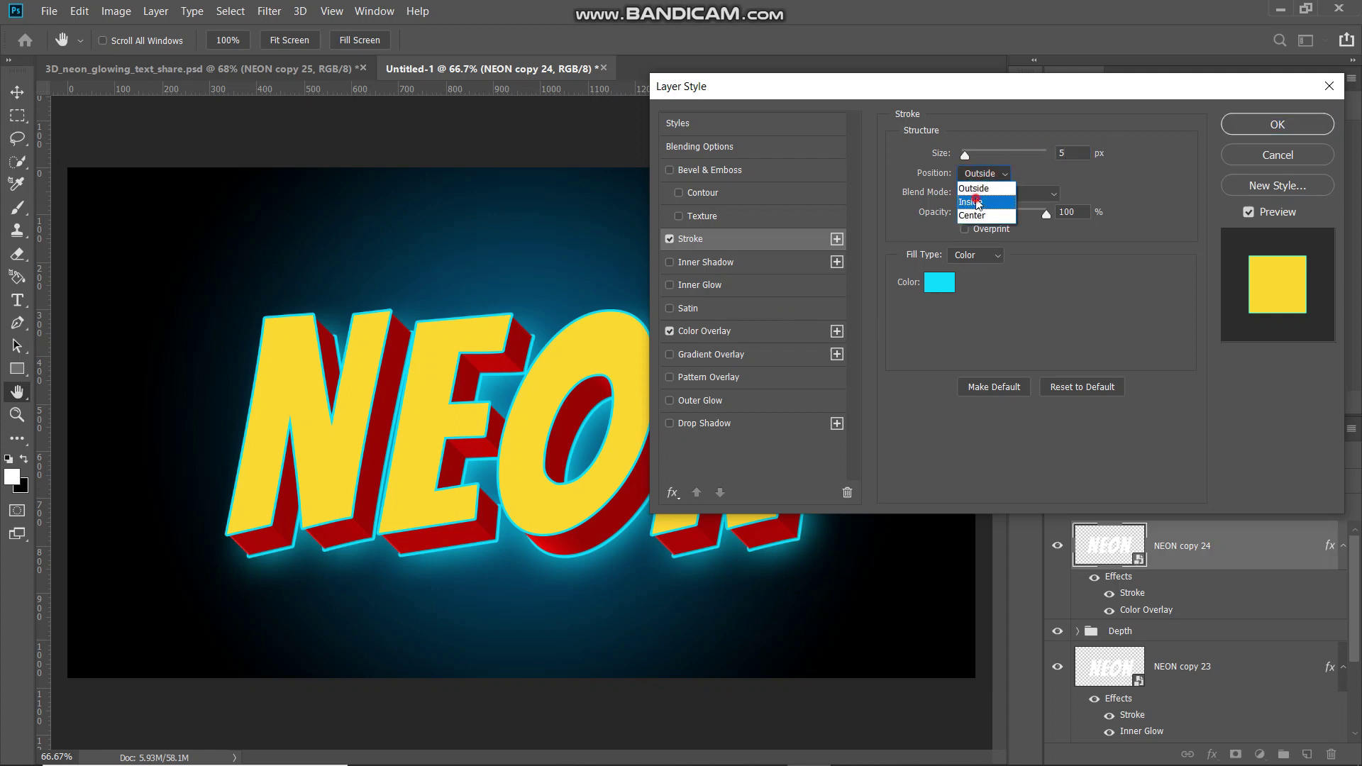
{"action": "left_click", "coordinate": [977, 200]}
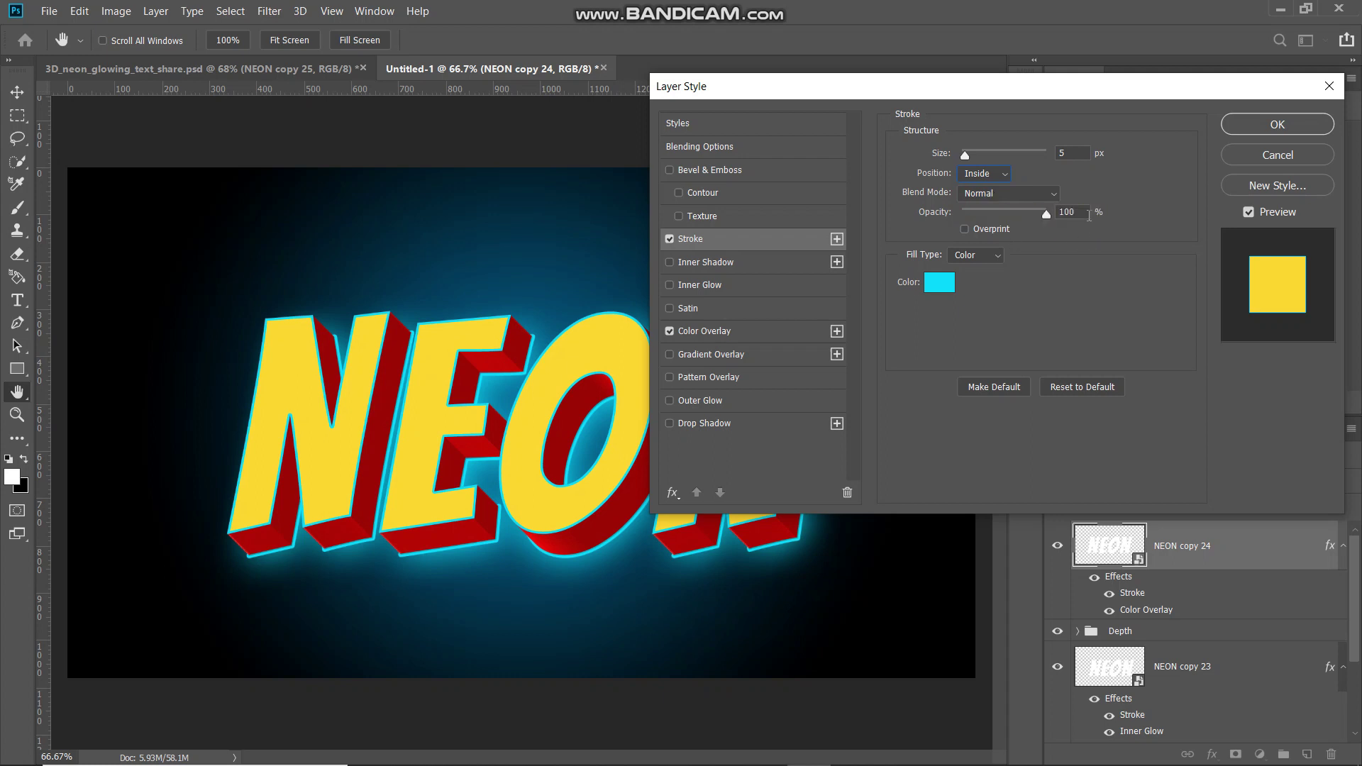
{"action": "left_click", "coordinate": [982, 255]}
{"action": "left_click", "coordinate": [968, 257]}
Step: Set the stroke color of NEON copy 24 to fffb94 and compare the text with the stroke off and on
{"action": "left_click", "coordinate": [941, 282]}
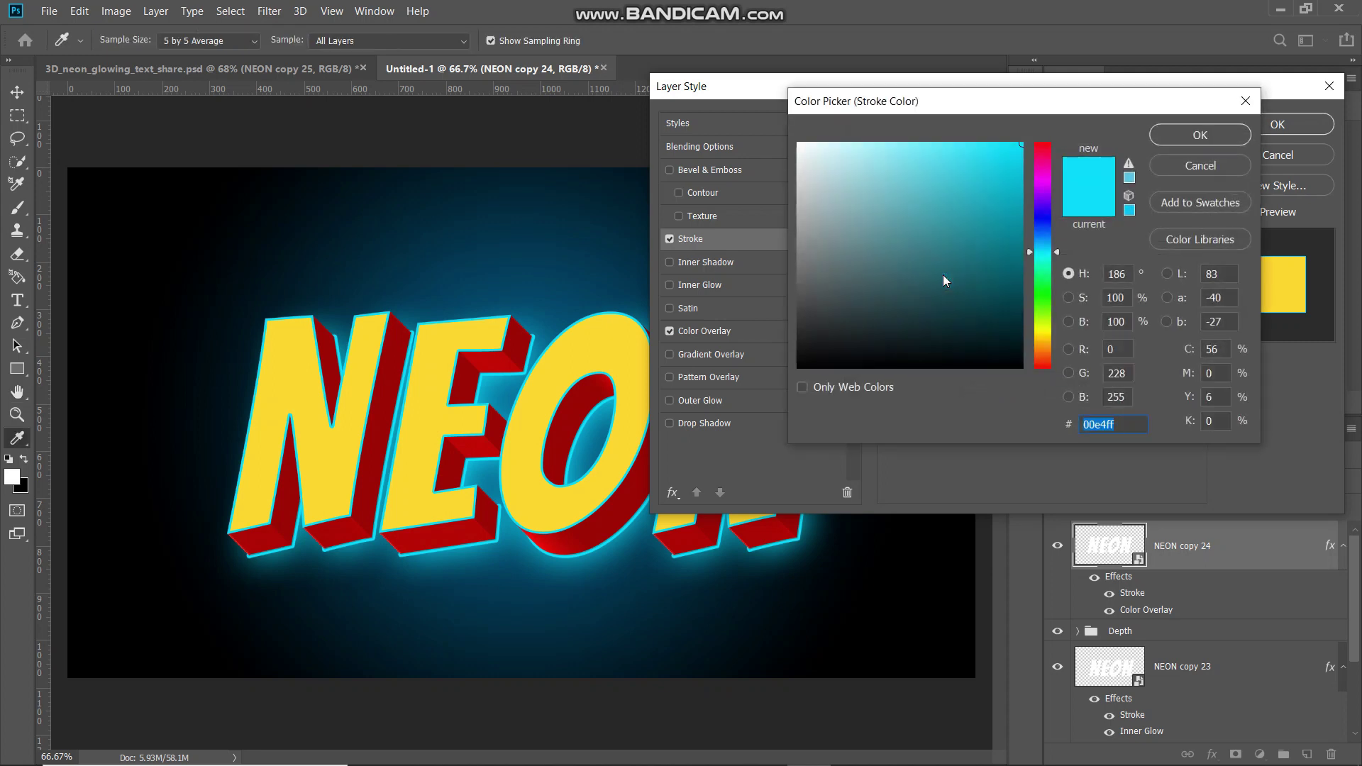
{"action": "type", "text": "fff"}
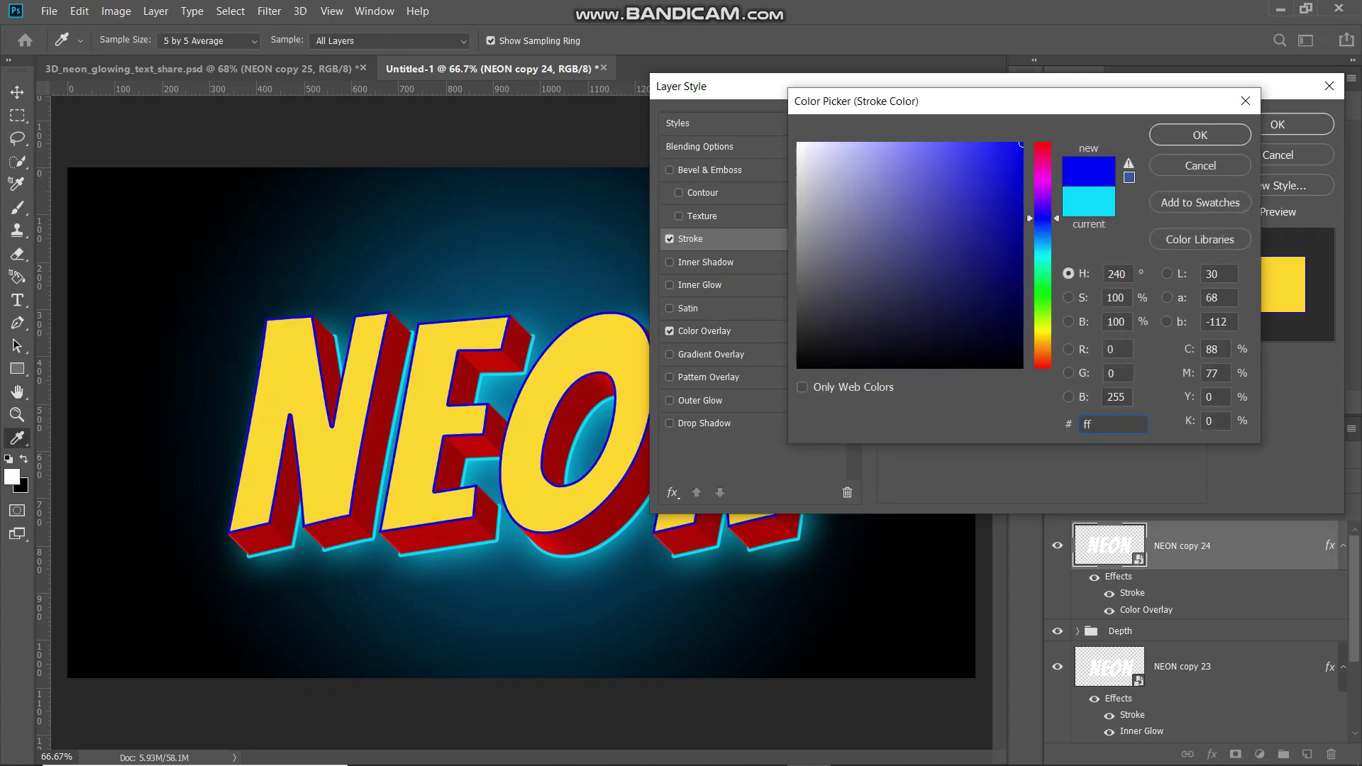
{"action": "type", "text": "b94"}
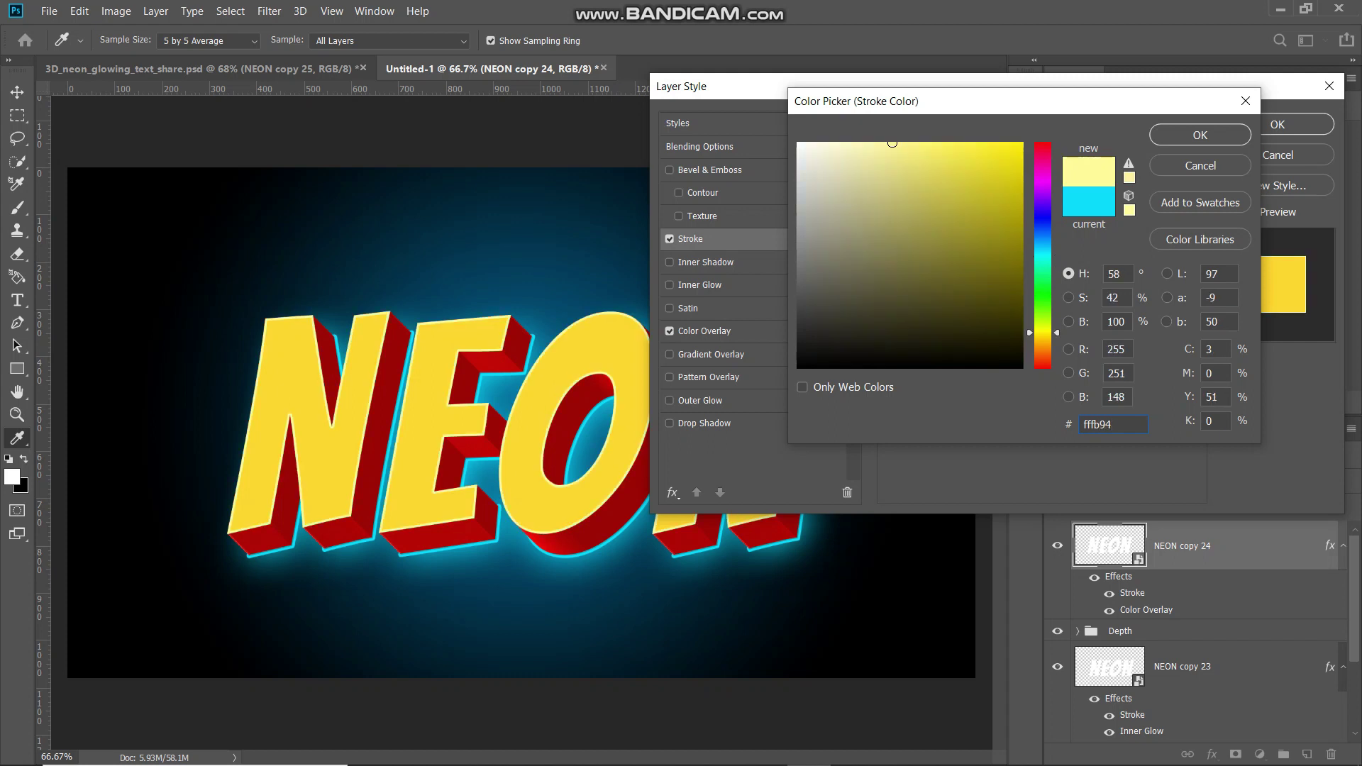
{"action": "left_click", "coordinate": [1171, 137]}
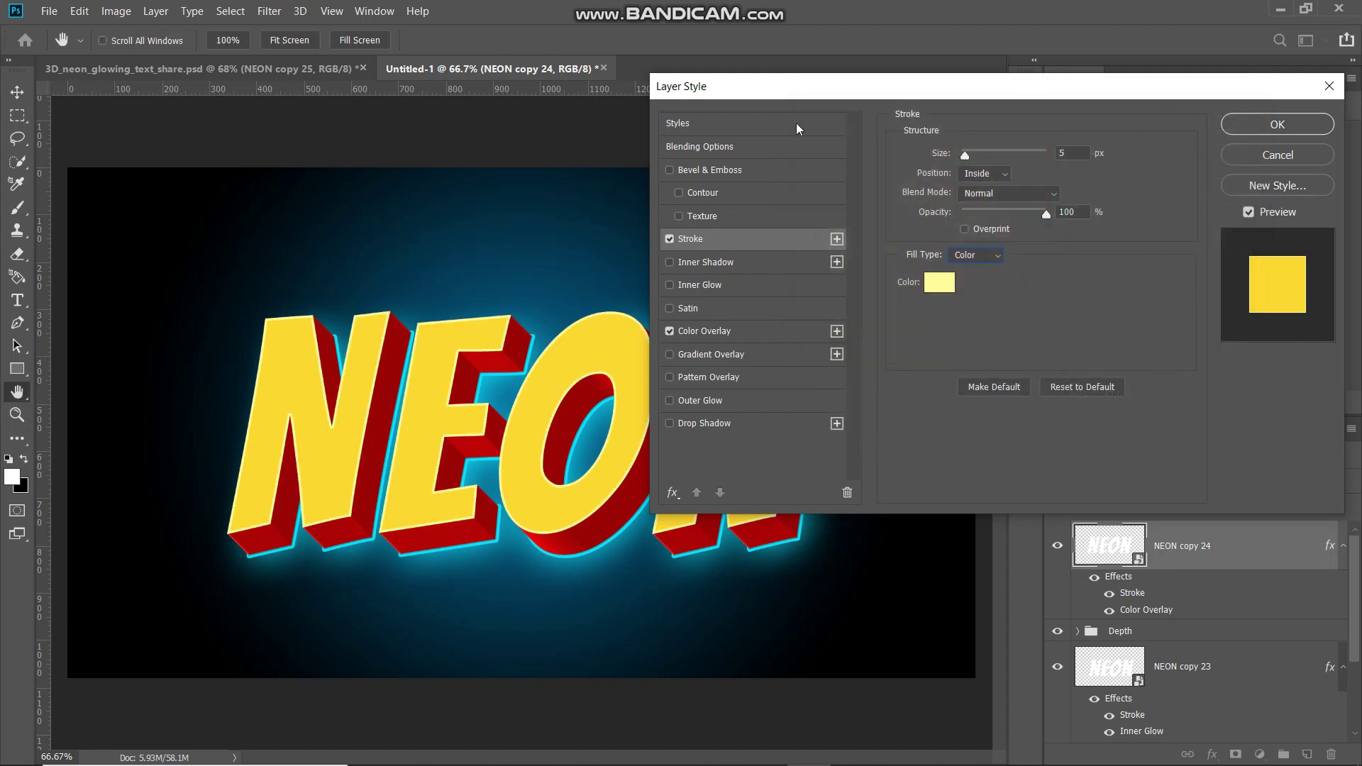
{"action": "left_click", "coordinate": [669, 239]}
{"action": "left_click", "coordinate": [668, 240]}
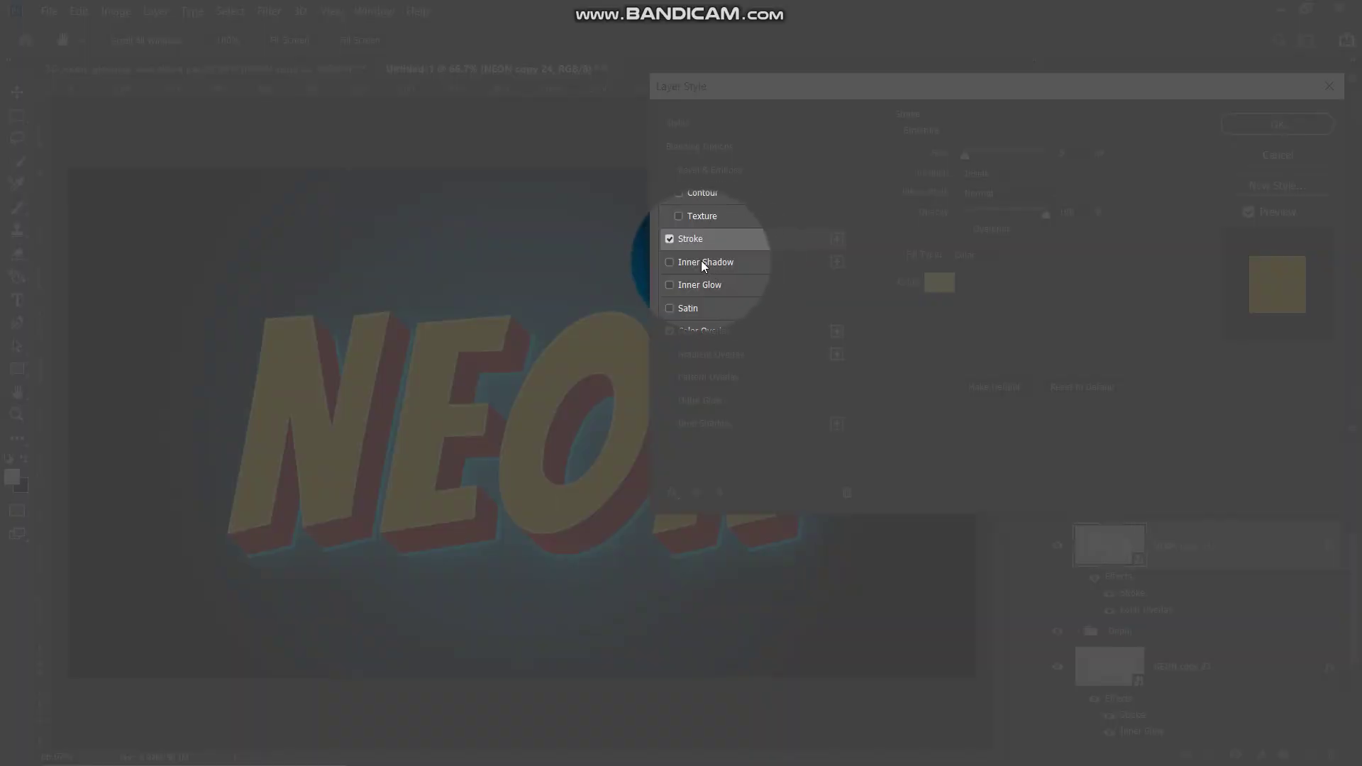
Step: Add an Inner Shadow to NEON copy 24 with the Linear Burn blend mode and the color 32251e
{"action": "left_click", "coordinate": [706, 262]}
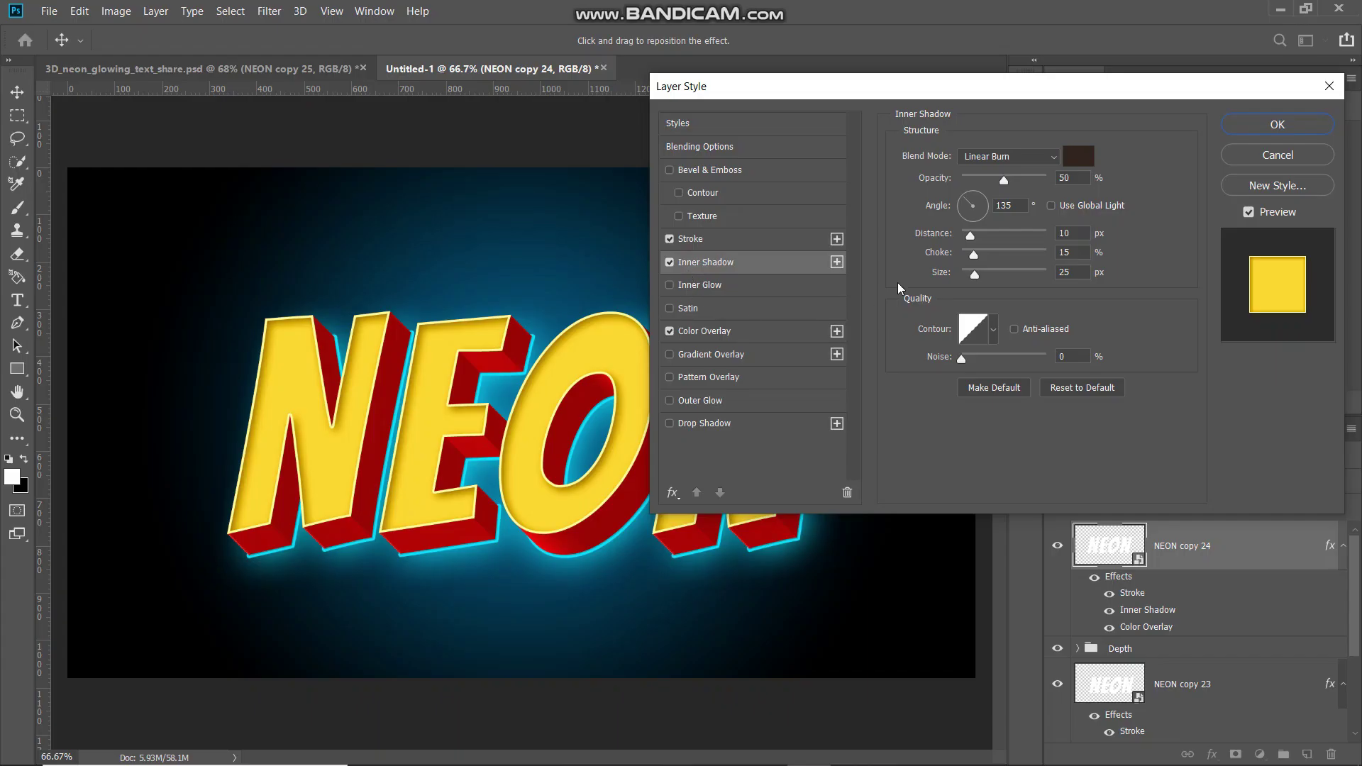
{"action": "left_click", "coordinate": [988, 157]}
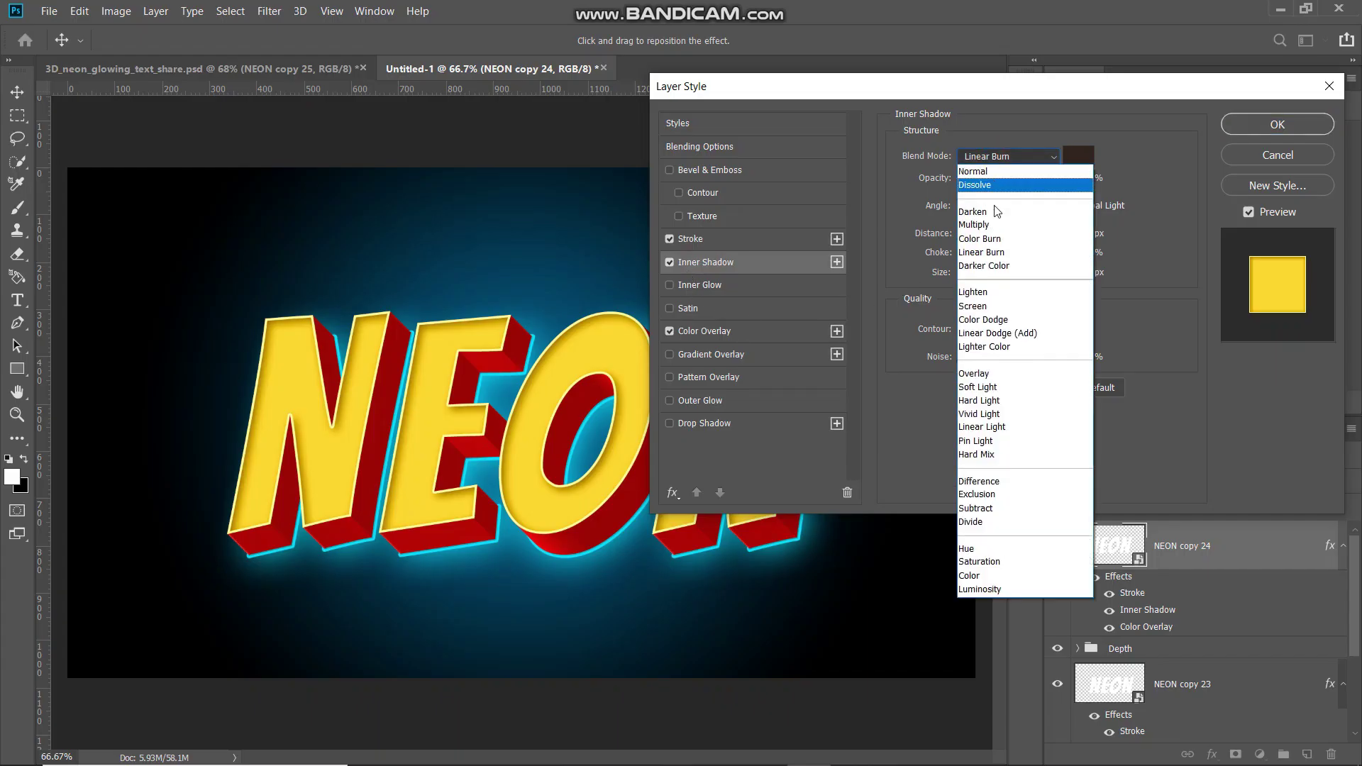
{"action": "left_click", "coordinate": [991, 257]}
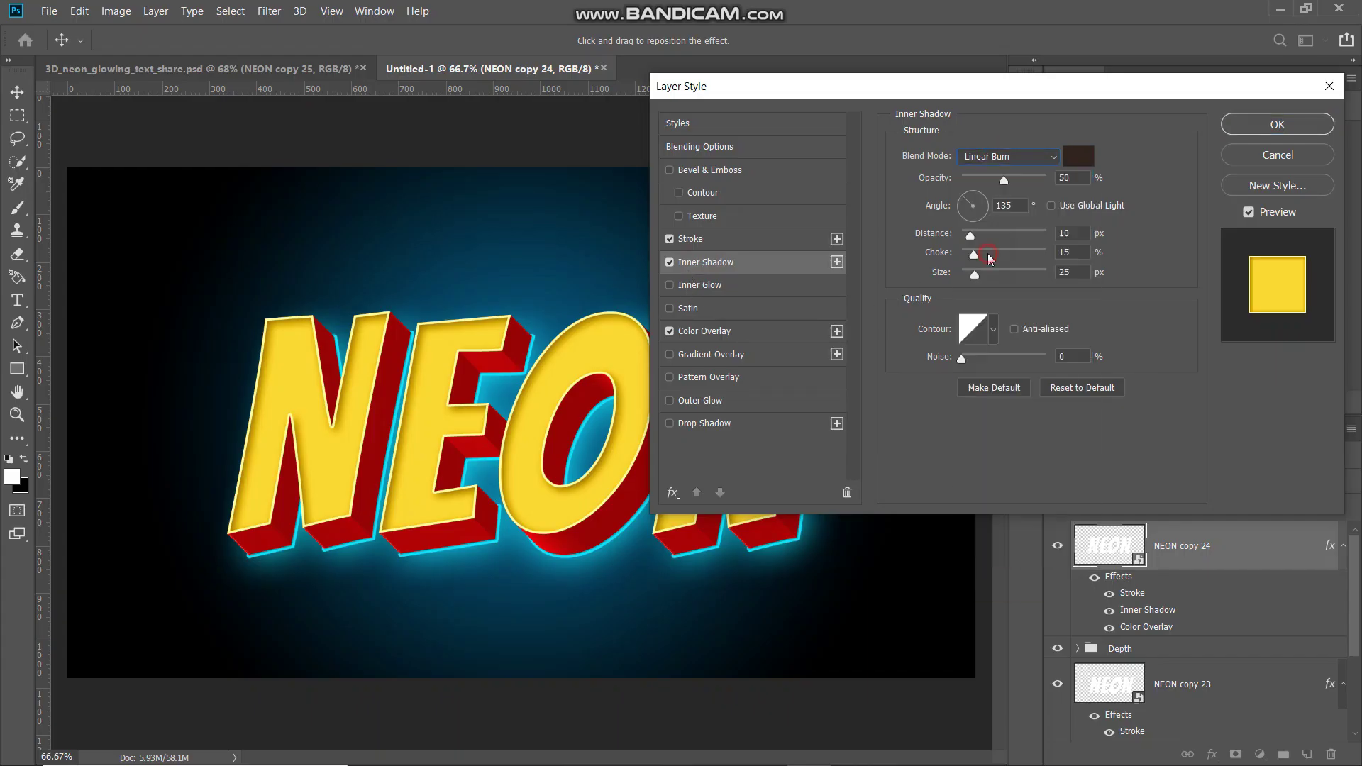
{"action": "left_click", "coordinate": [1088, 156]}
{"action": "left_click", "coordinate": [1128, 428]}
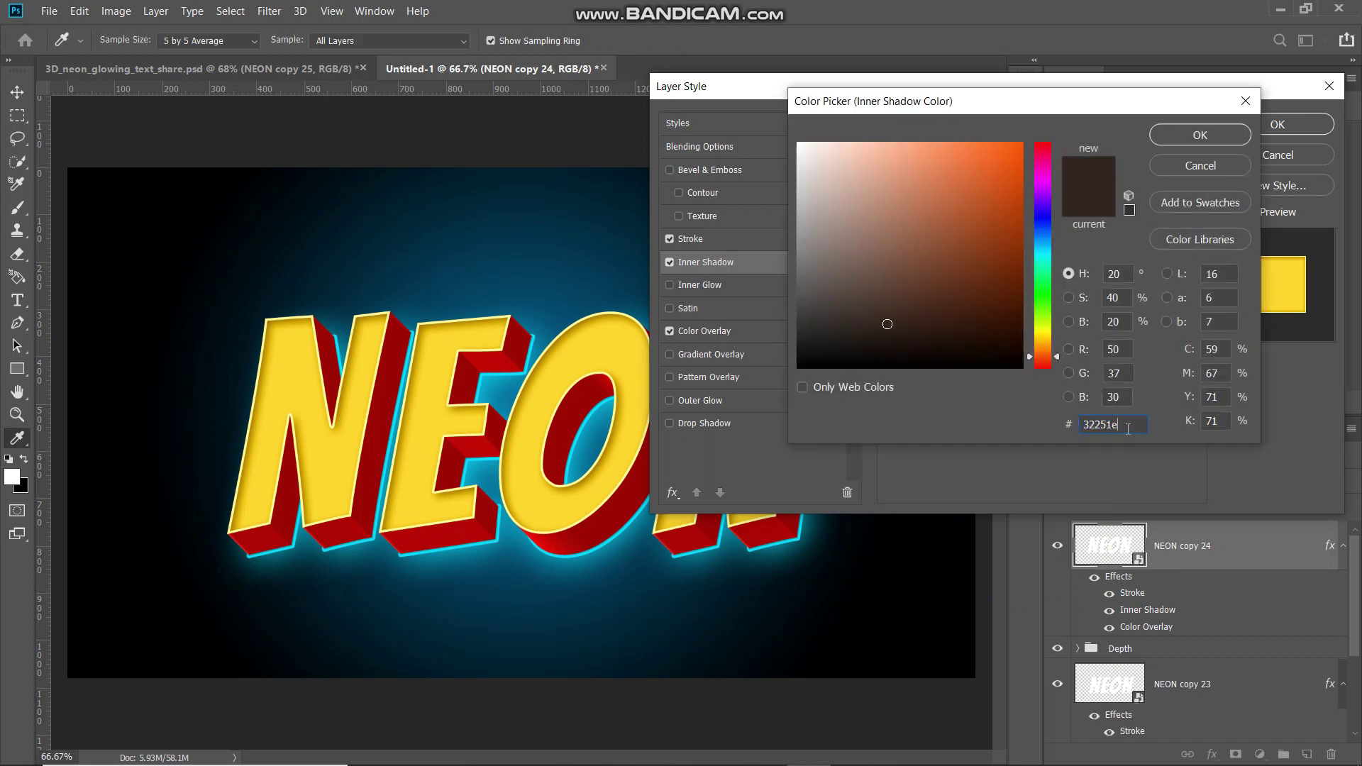
{"action": "left_click", "coordinate": [1169, 139]}
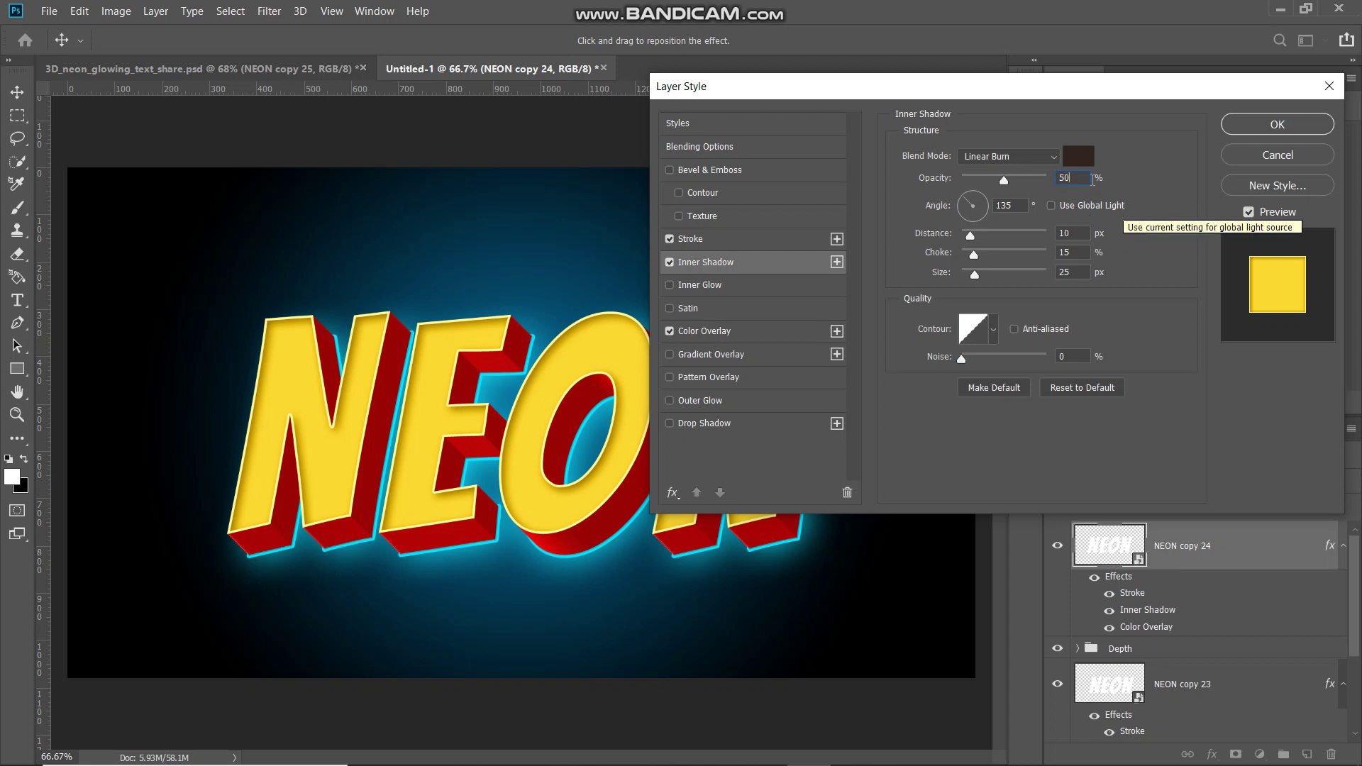
Step: Set the inner shadow to 50% opacity, 135° angle, 10 px distance, 15% choke and 25 px size, and compare it off and on
{"action": "left_click", "coordinate": [1021, 209]}
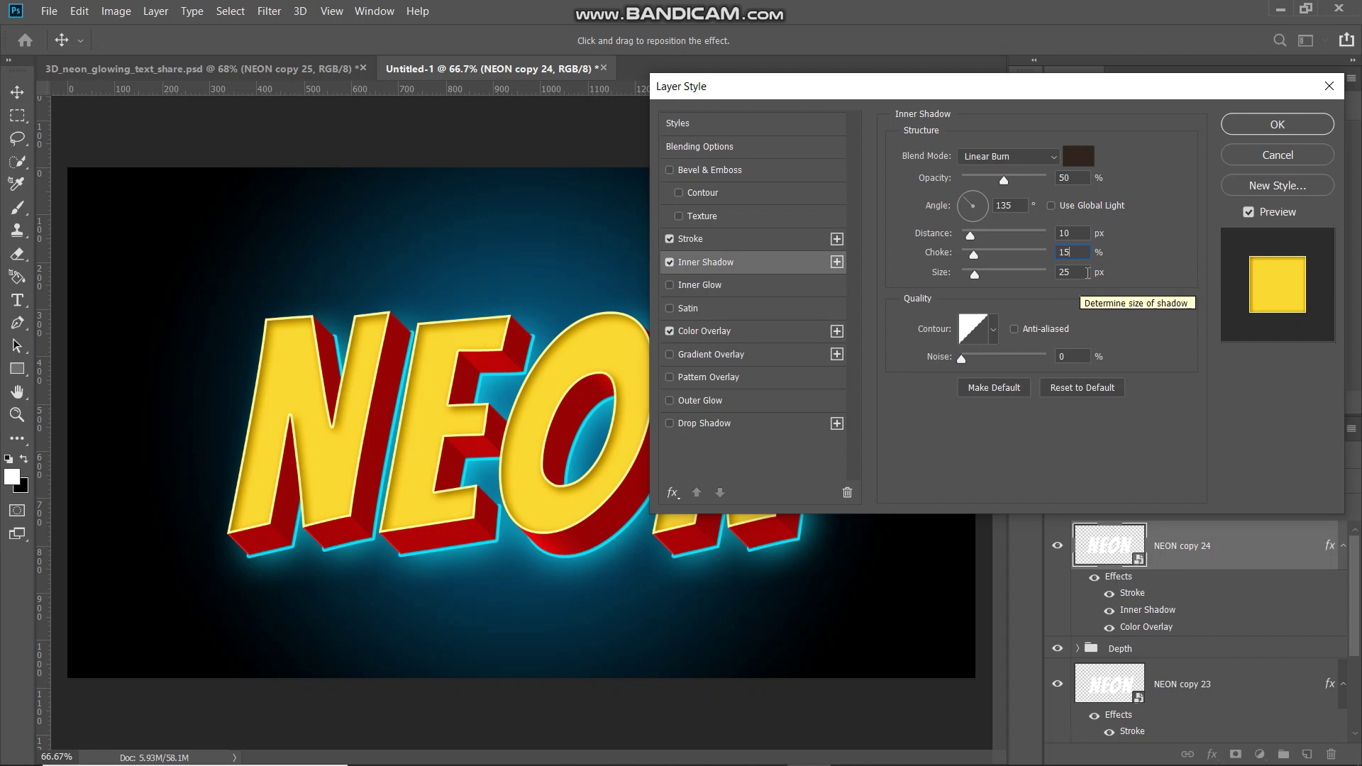
{"action": "left_click", "coordinate": [1087, 272]}
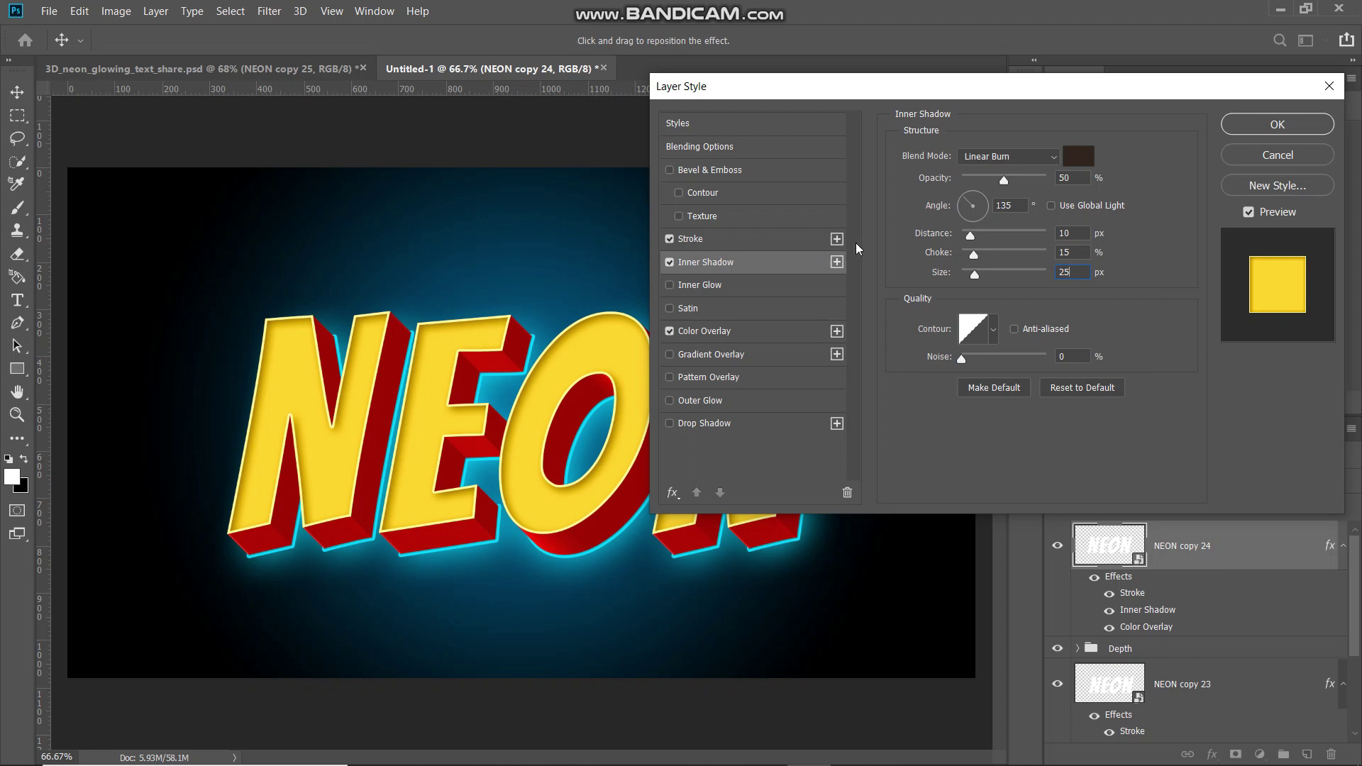
{"action": "left_click", "coordinate": [670, 263]}
{"action": "left_click", "coordinate": [670, 263]}
{"action": "left_click", "coordinate": [1257, 131]}
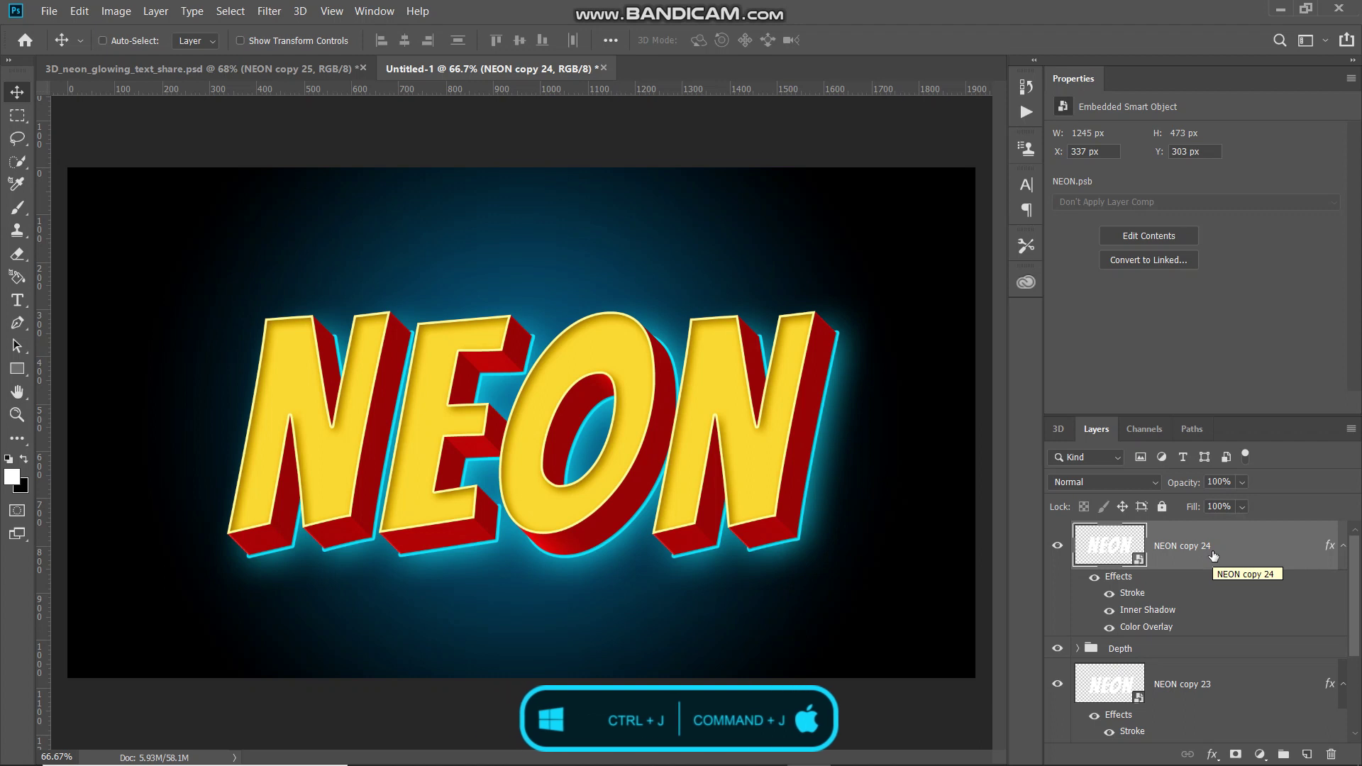
Step: Duplicate the NEON copy 24 layer and clear the layer style of the duplicate
{"action": "key", "text": "ctrl+j"}
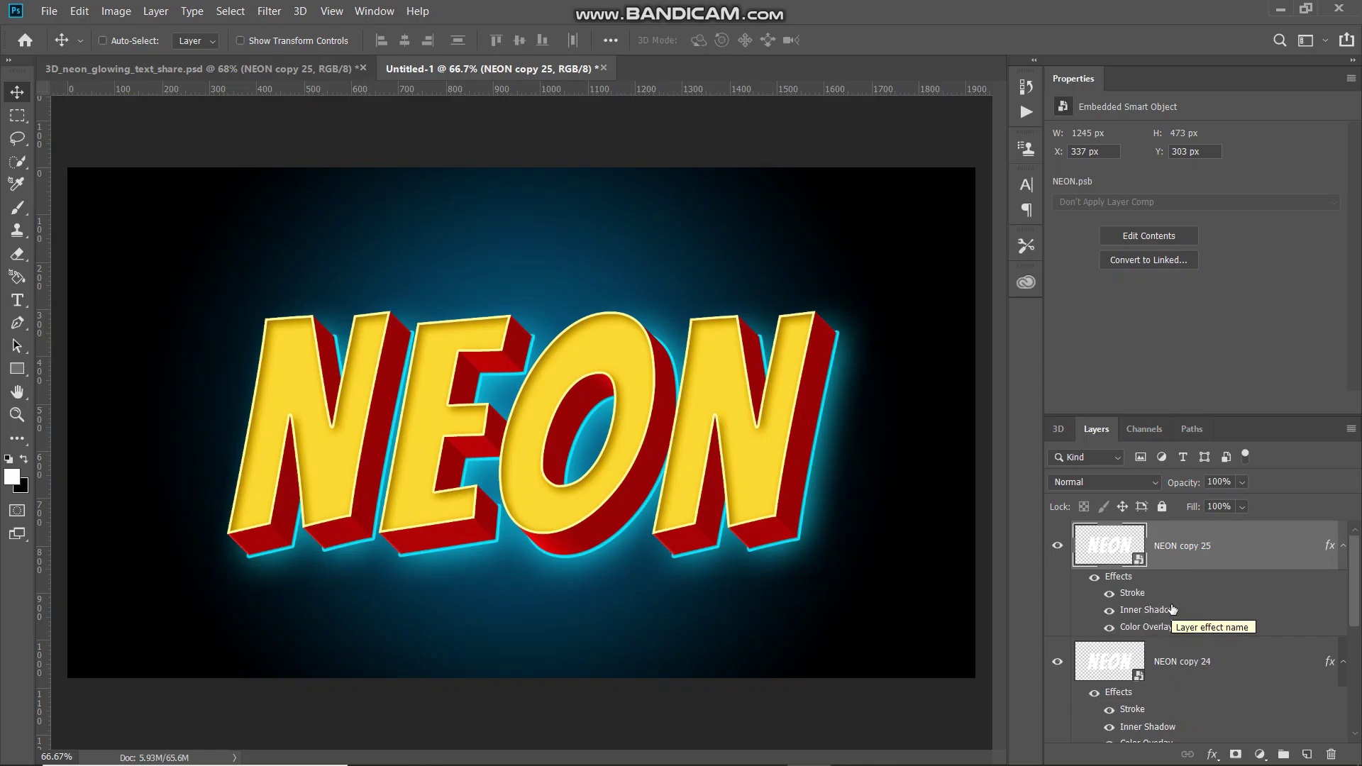
{"action": "right_click", "coordinate": [1250, 552]}
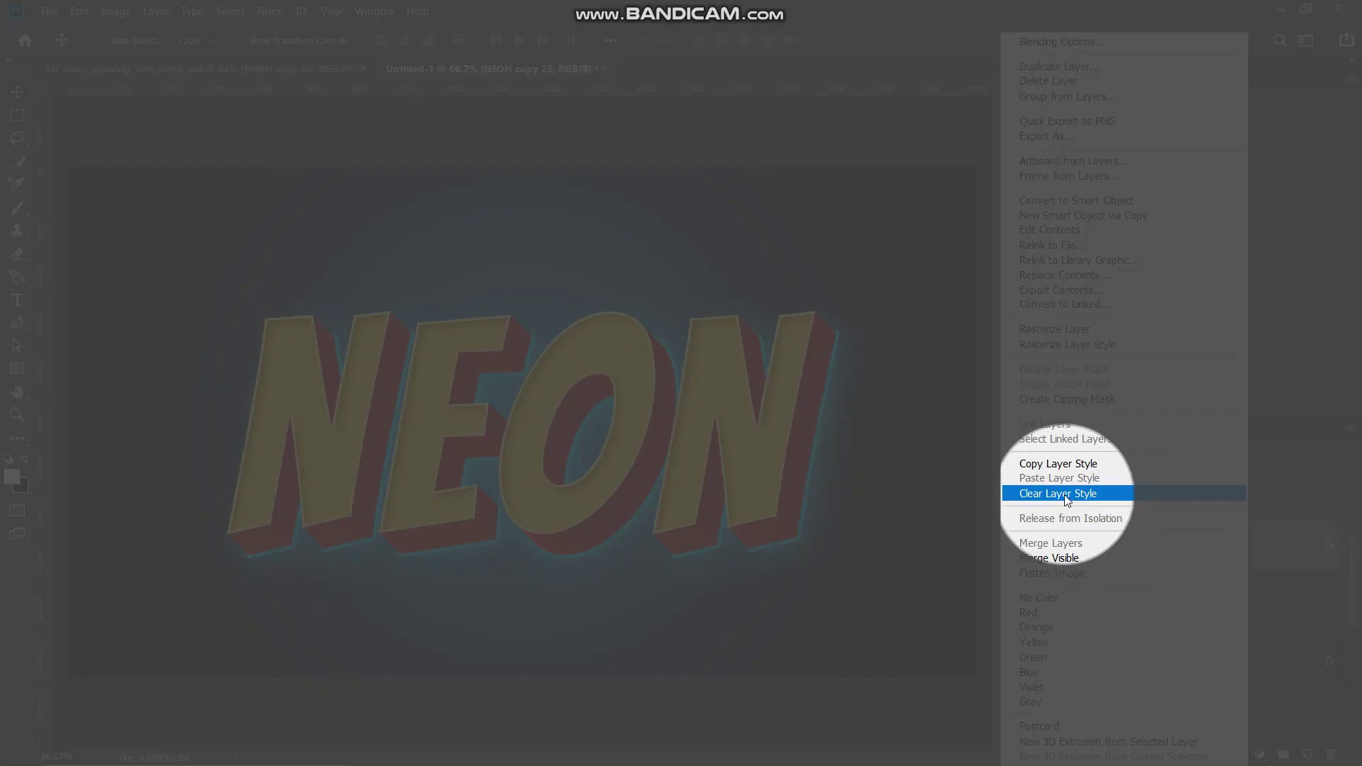
{"action": "left_click", "coordinate": [1078, 494]}
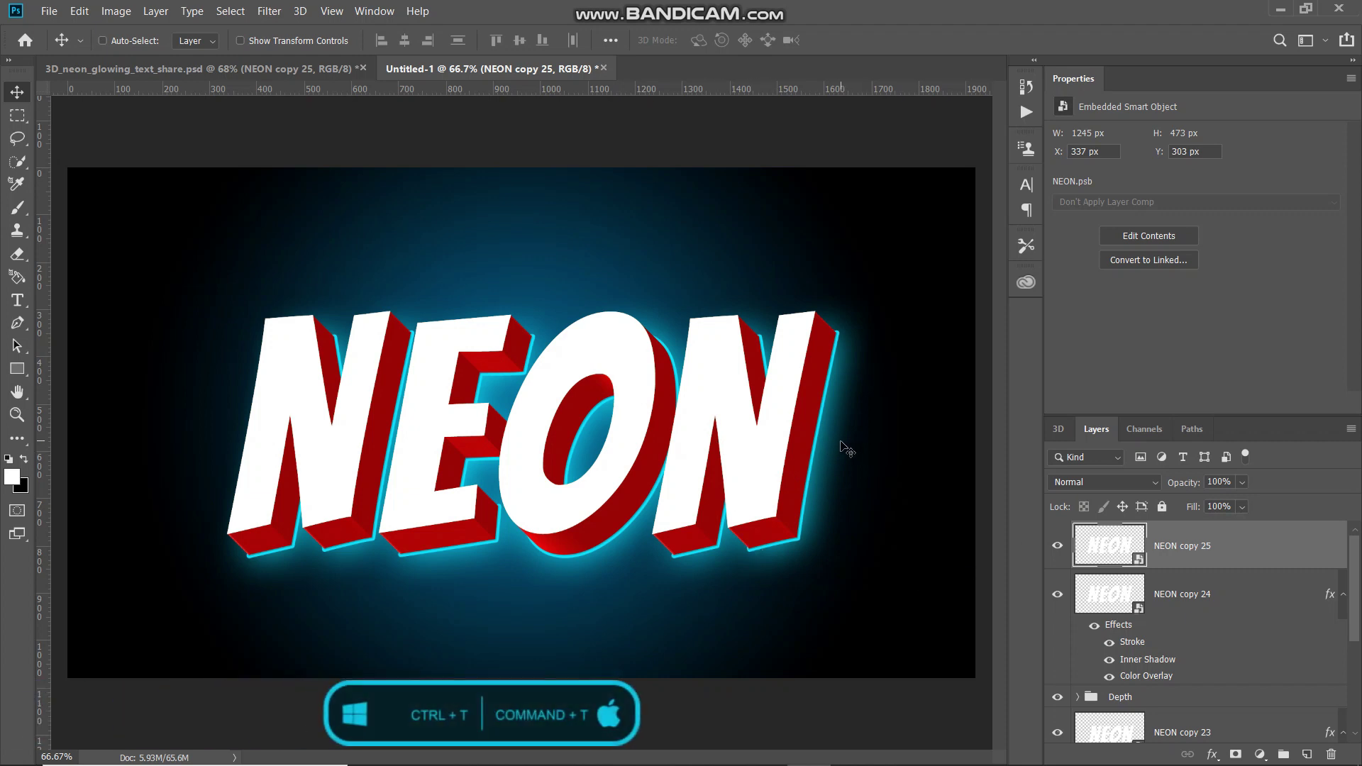
Step: Transform the duplicated text layer to position X 949.50 px and Y 529.50 px
{"action": "key", "text": "ctrl"}
{"action": "key", "text": "ctrl+t"}
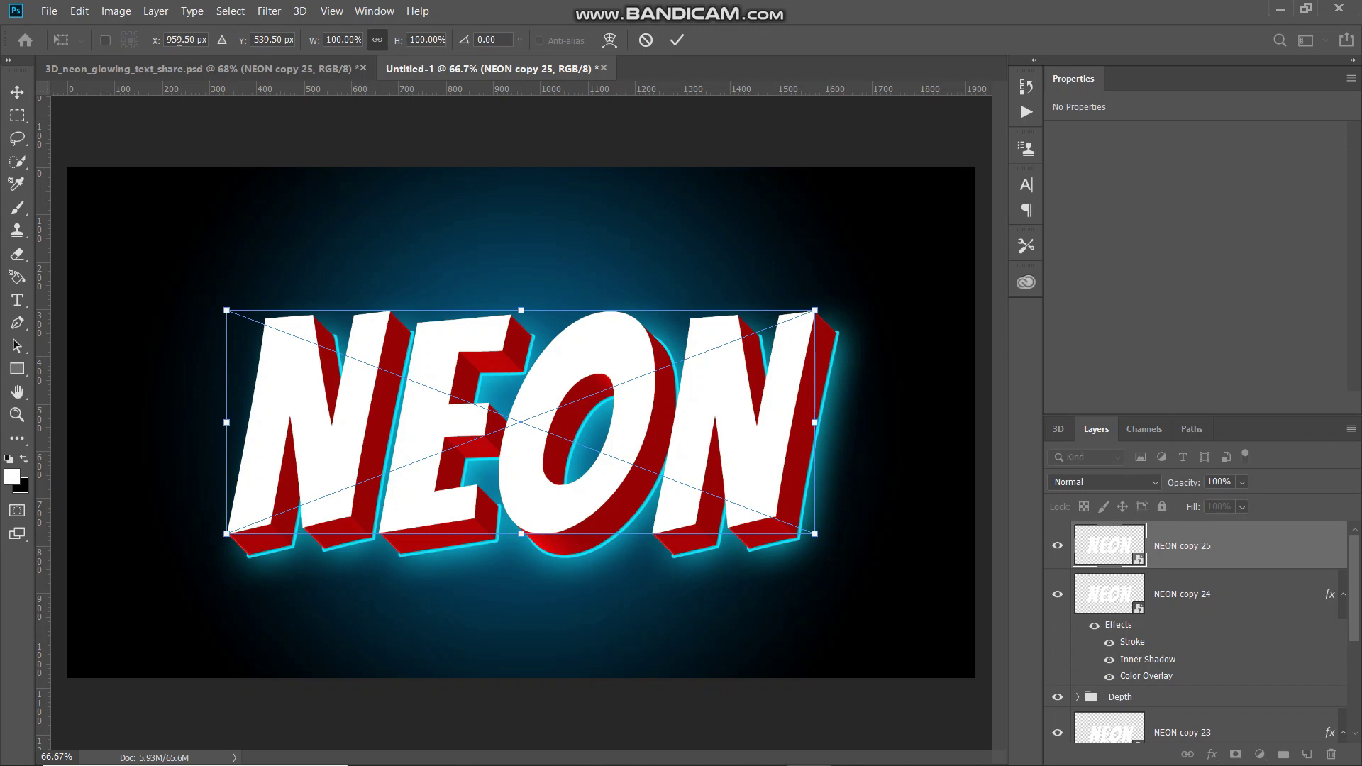
{"action": "key", "text": "shift+Left"}
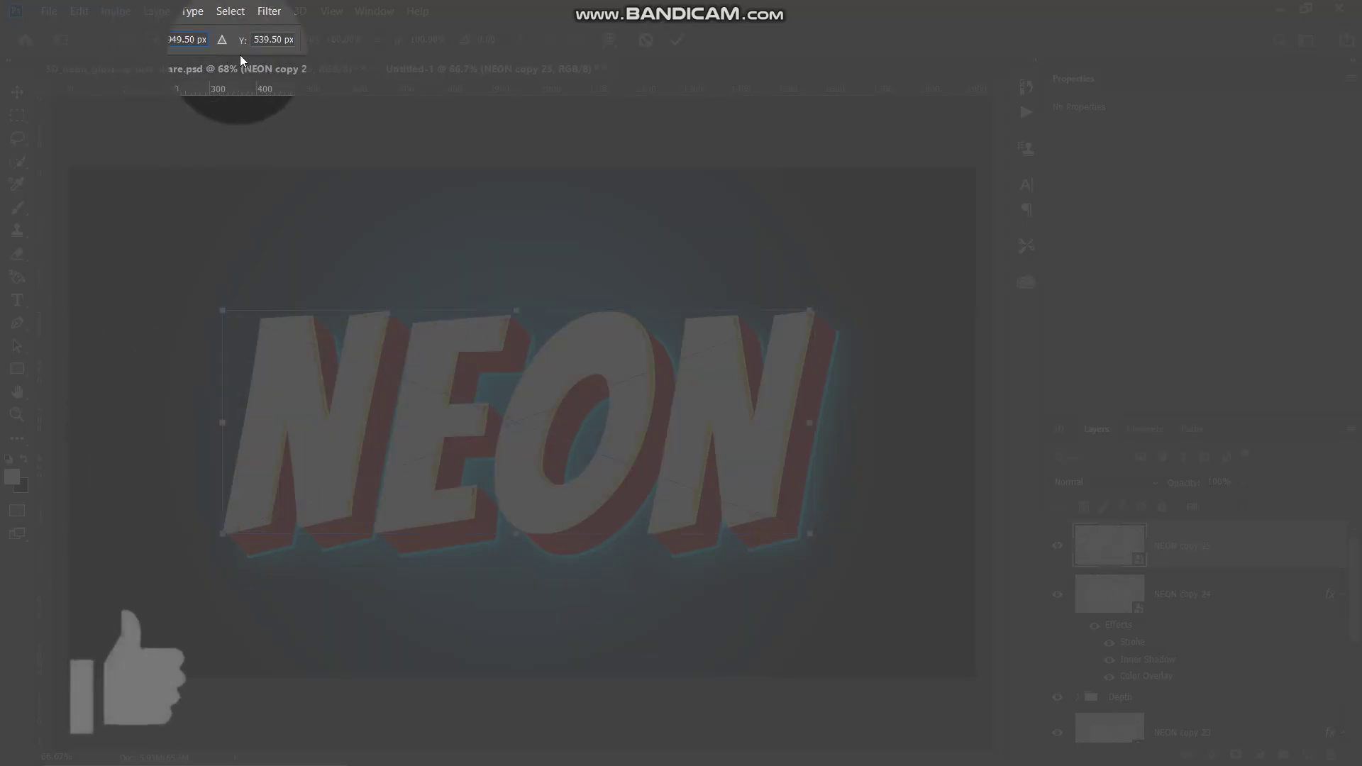
{"action": "left_click", "coordinate": [287, 40]}
{"action": "key", "text": "shift+Down"}
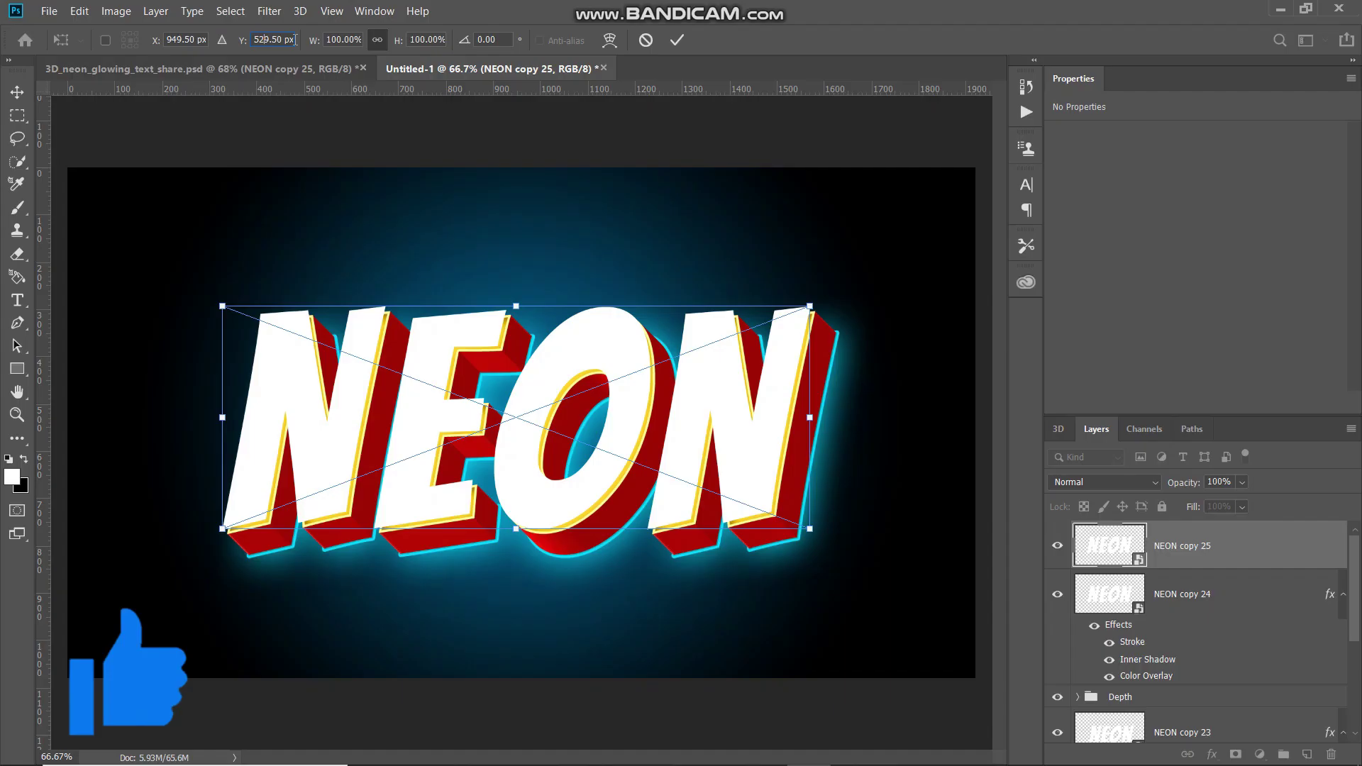
{"action": "left_click", "coordinate": [678, 40]}
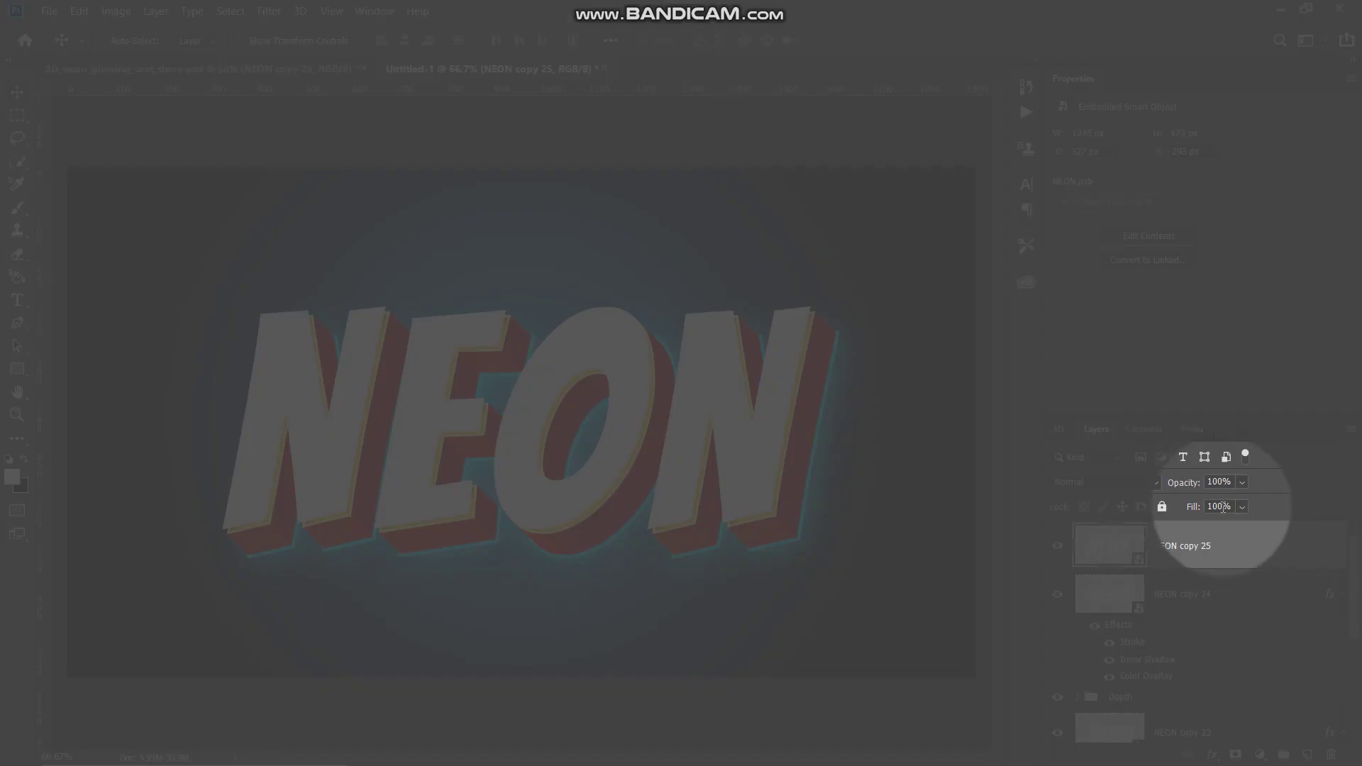
Step: Set the fill of NEON copy 25 to 0% and add a 5 px Stroke with the Outside position and 100% opacity
{"action": "key", "text": "BackSpace"}
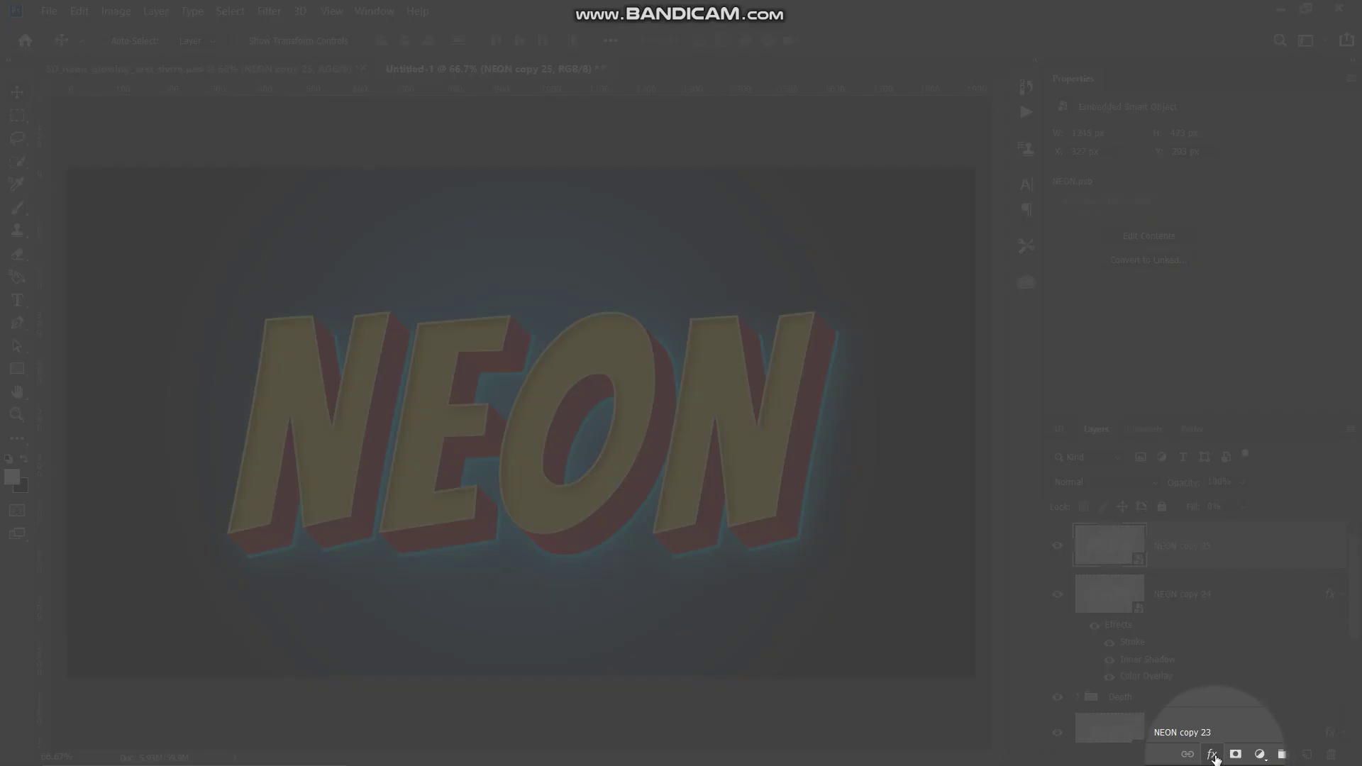
{"action": "left_click", "coordinate": [1213, 756]}
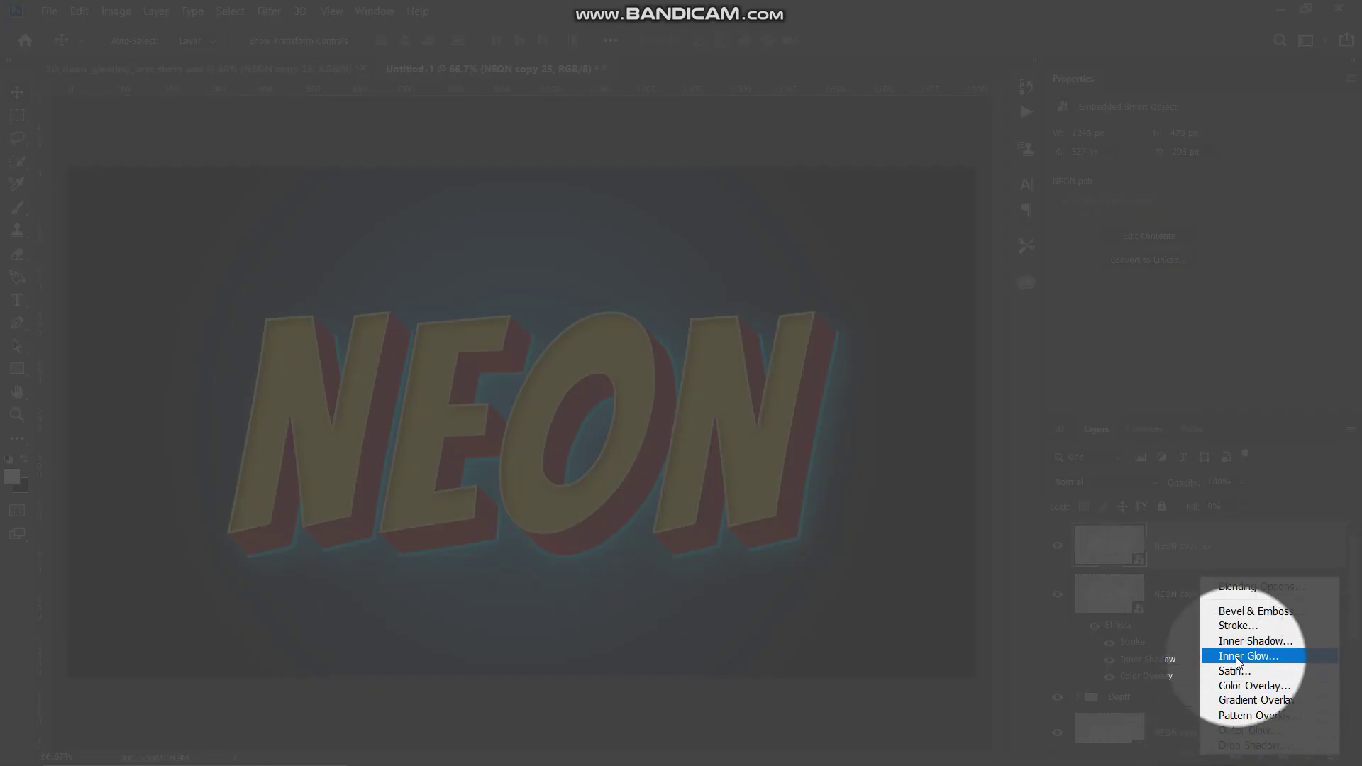
{"action": "left_click", "coordinate": [1247, 628]}
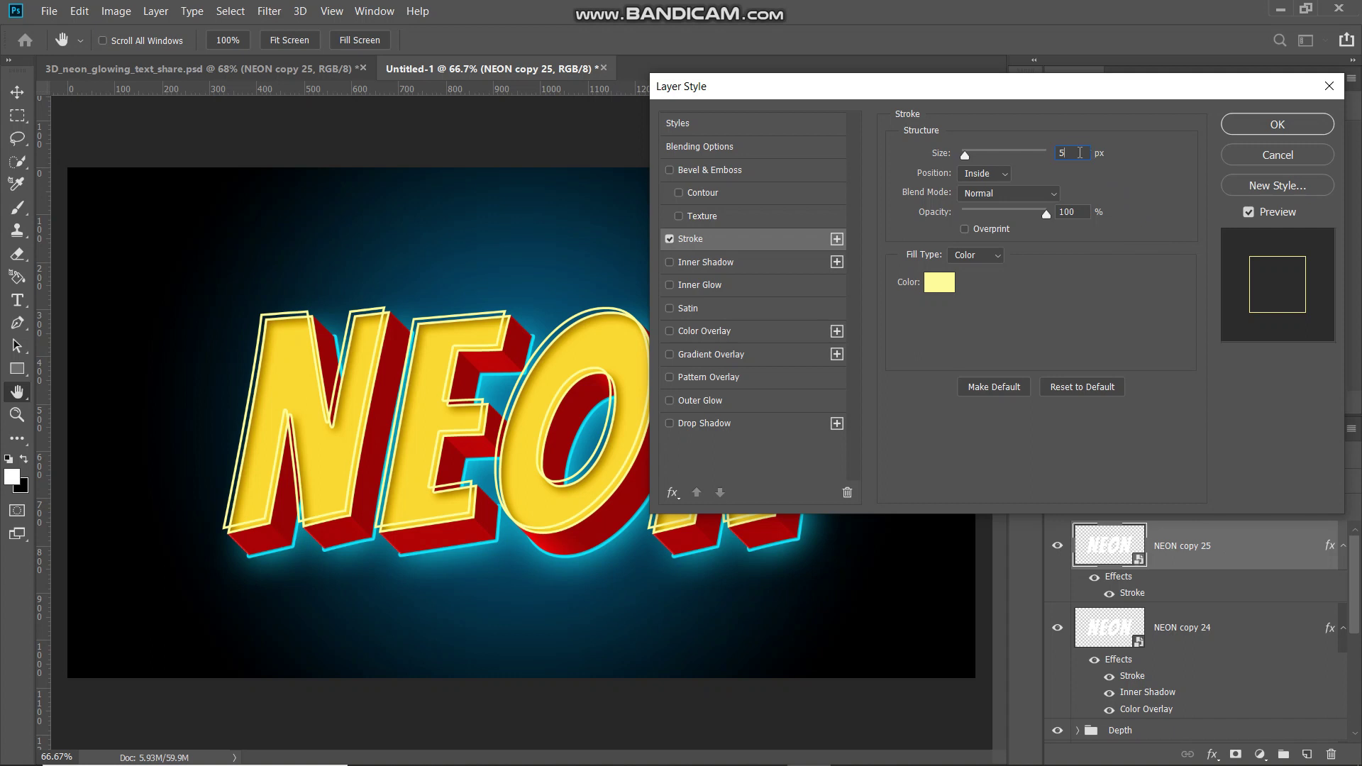
{"action": "left_click", "coordinate": [1079, 153]}
{"action": "left_click", "coordinate": [983, 173]}
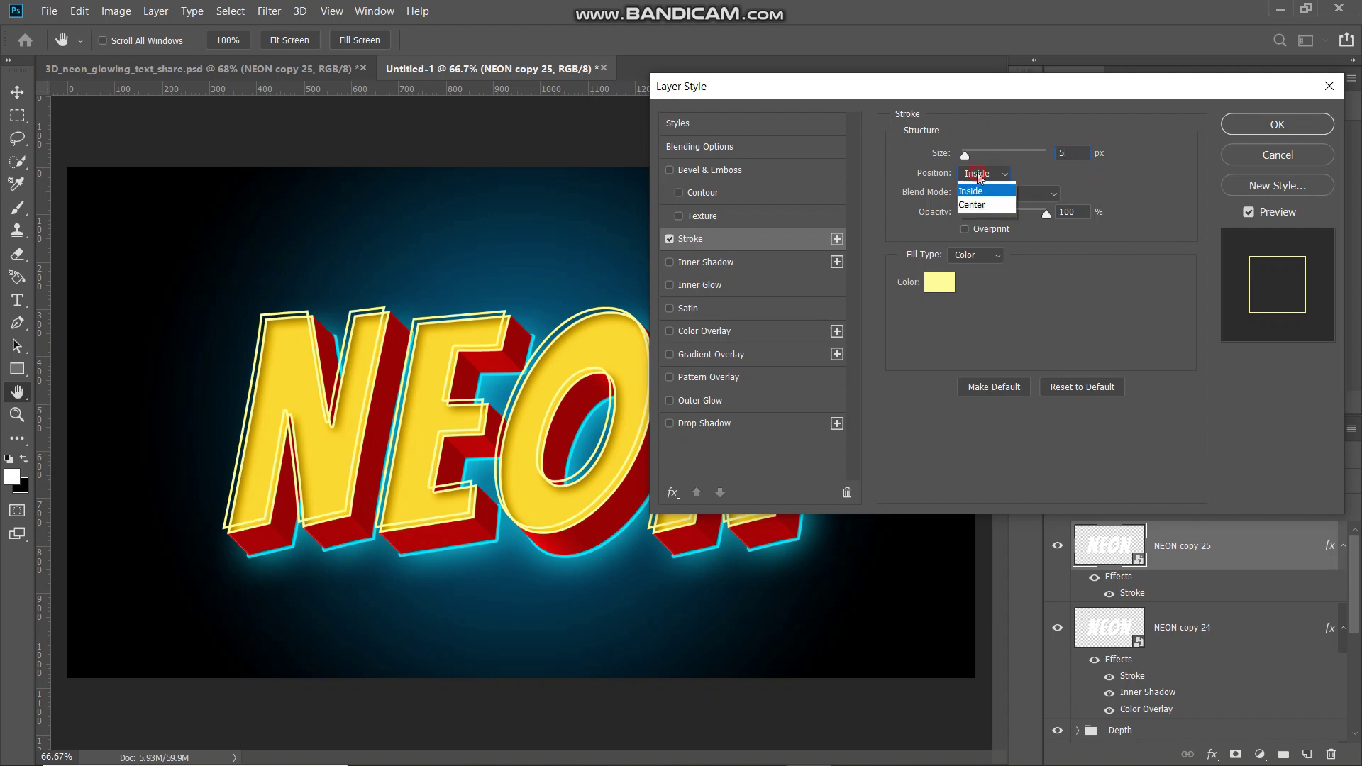
{"action": "left_click", "coordinate": [982, 185]}
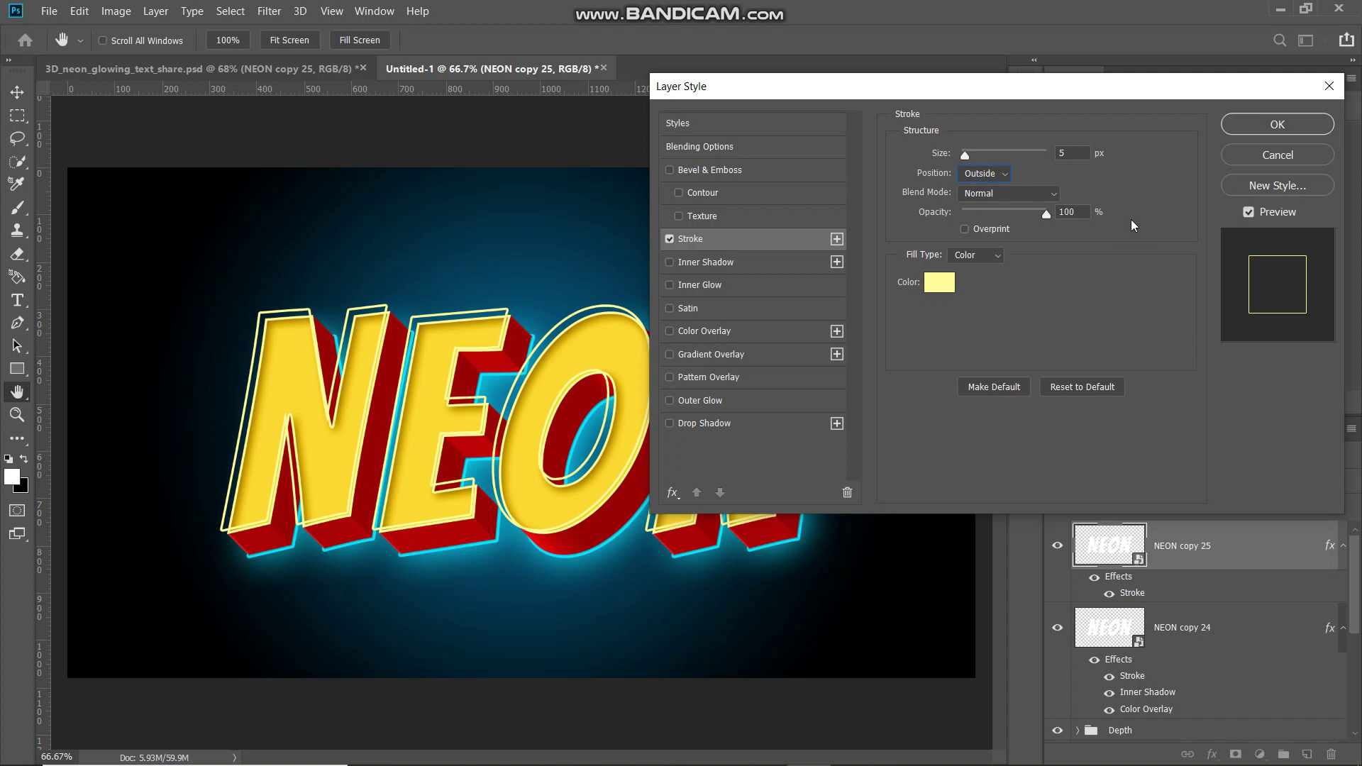
{"action": "left_click", "coordinate": [1093, 212]}
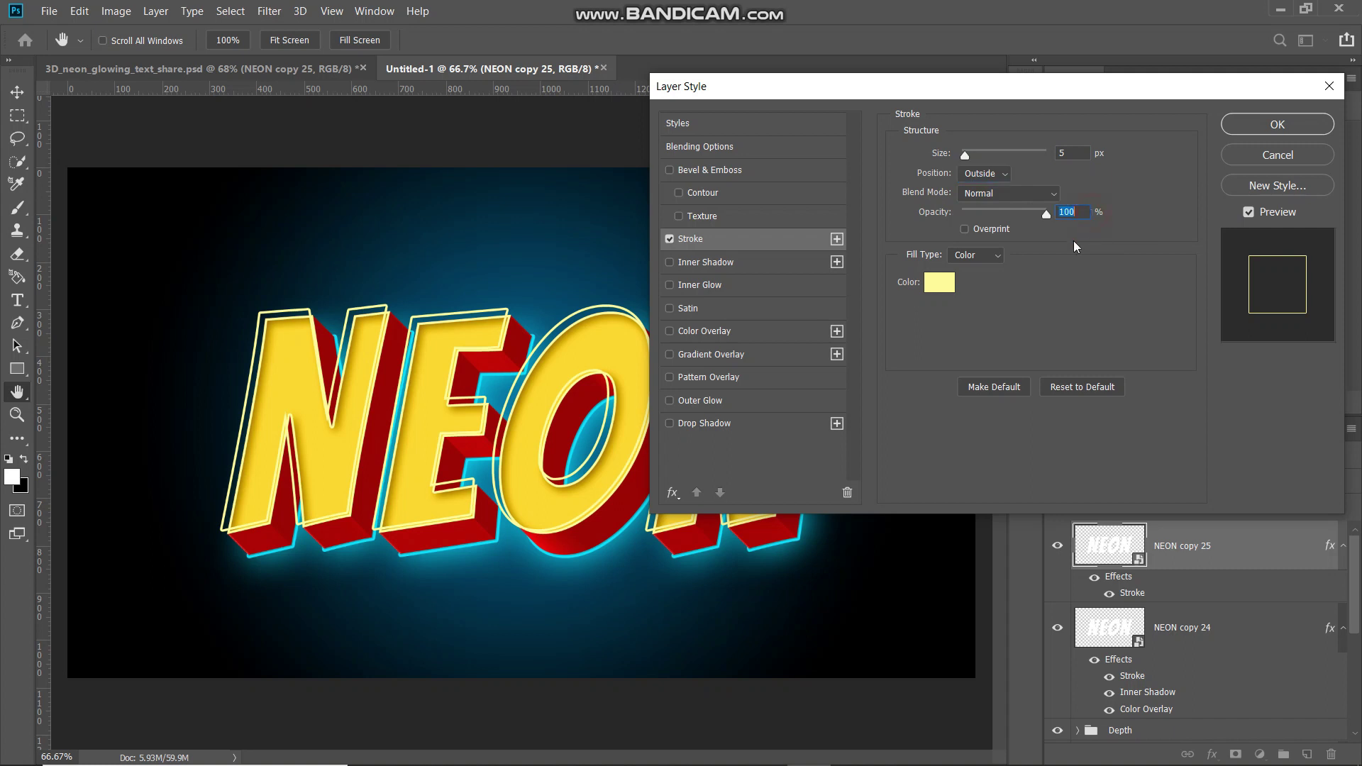
Step: Give the stroke of NEON copy 25 the Color fill type and color ed1c24, and compare the text with it off and on
{"action": "left_click", "coordinate": [964, 257]}
{"action": "left_click", "coordinate": [959, 269]}
{"action": "left_click", "coordinate": [935, 282]}
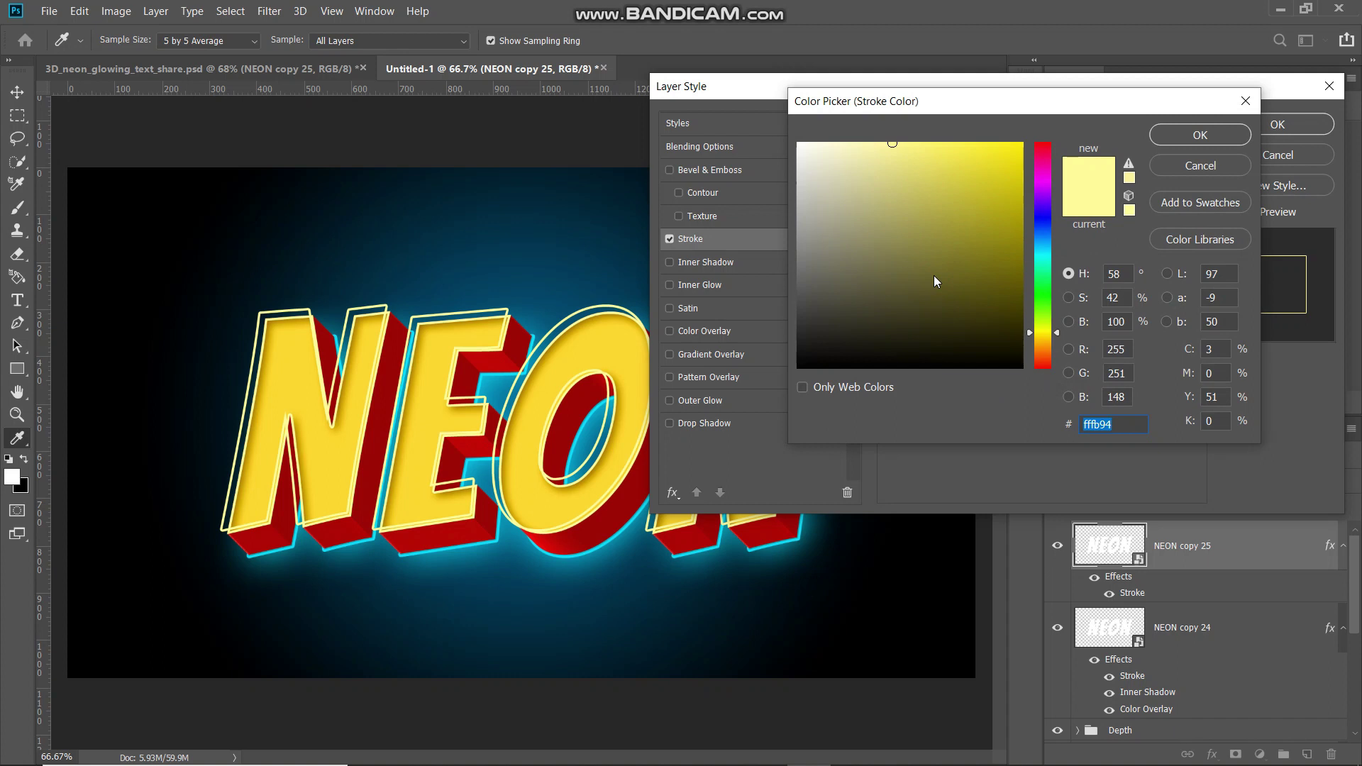
{"action": "key", "text": "BackSpace"}
{"action": "type", "text": "e"}
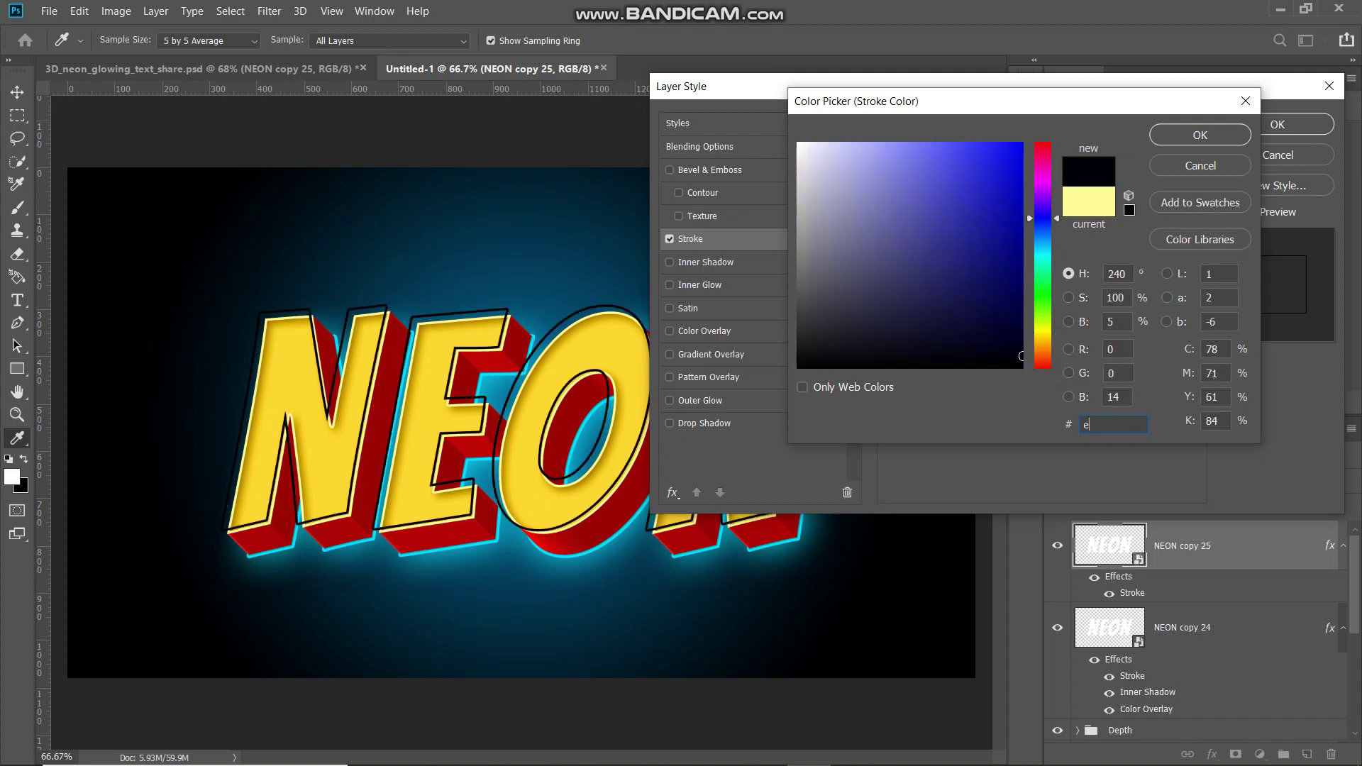
{"action": "type", "text": "d1c24"}
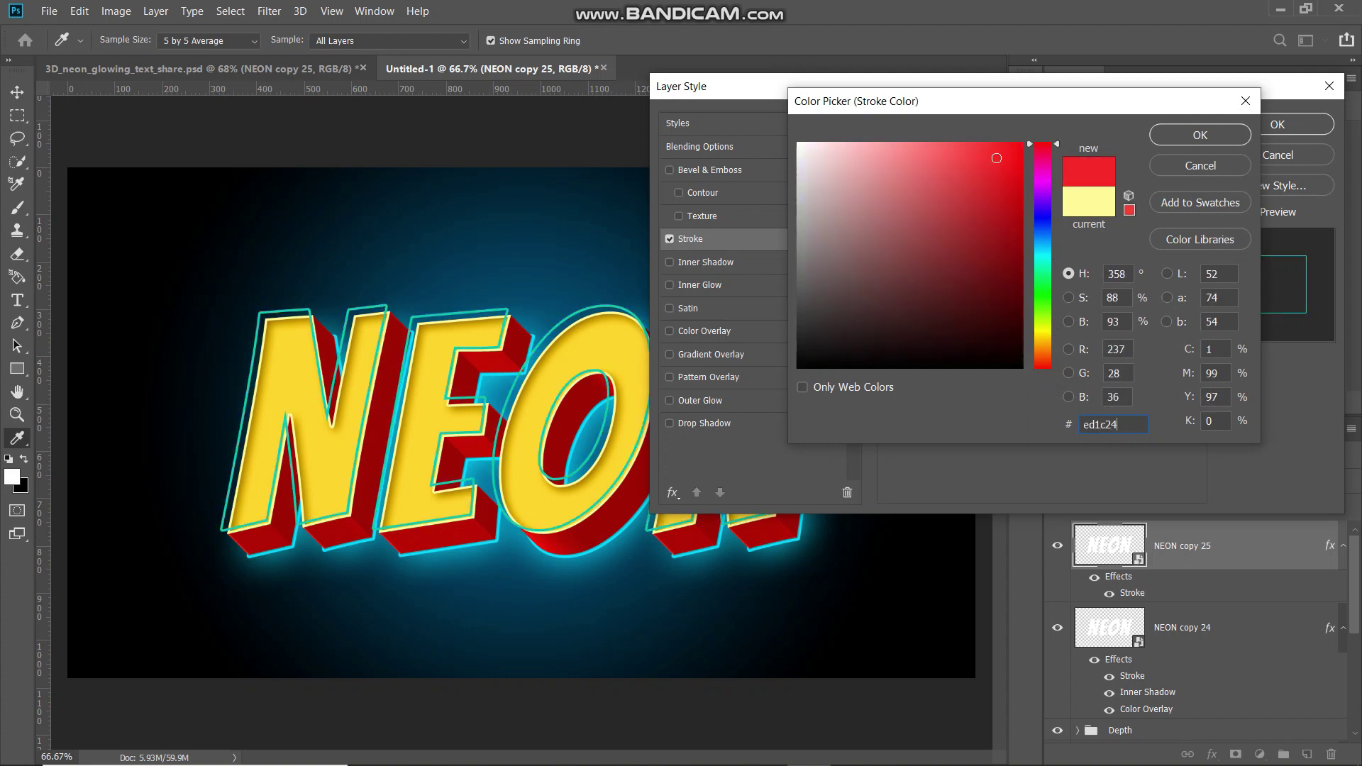
{"action": "left_click", "coordinate": [1178, 138]}
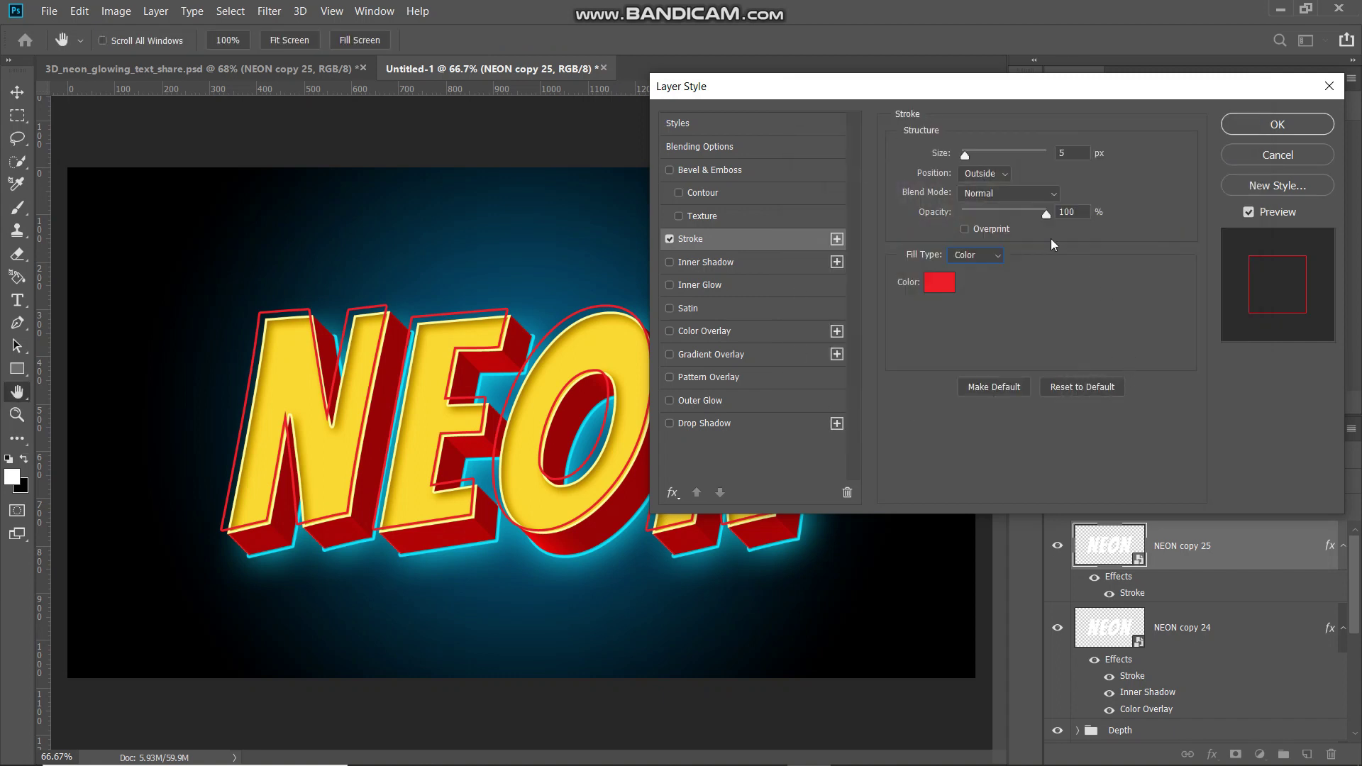
{"action": "left_click", "coordinate": [670, 240]}
{"action": "left_click", "coordinate": [670, 240]}
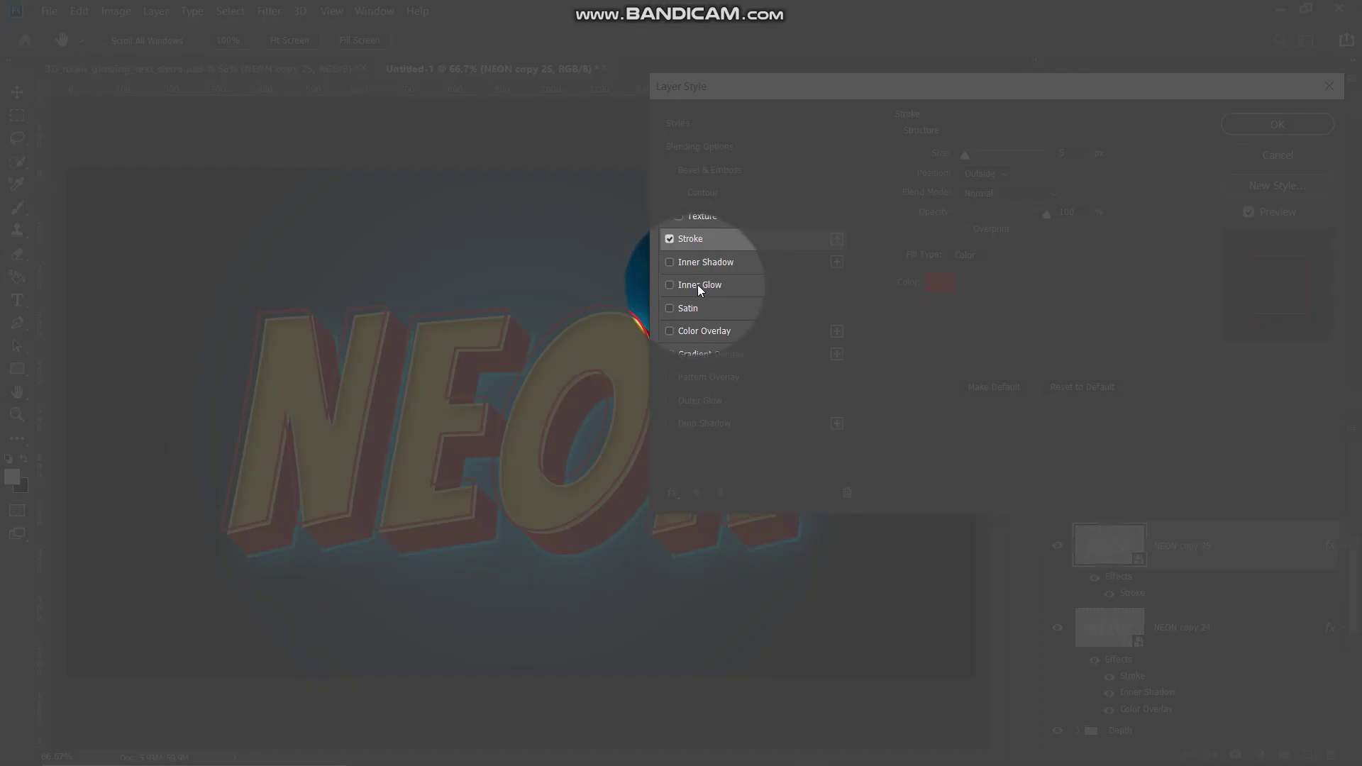
Step: Add an Inner Glow to NEON copy 25 with the Screen blend mode and 50% opacity
{"action": "left_click", "coordinate": [699, 285]}
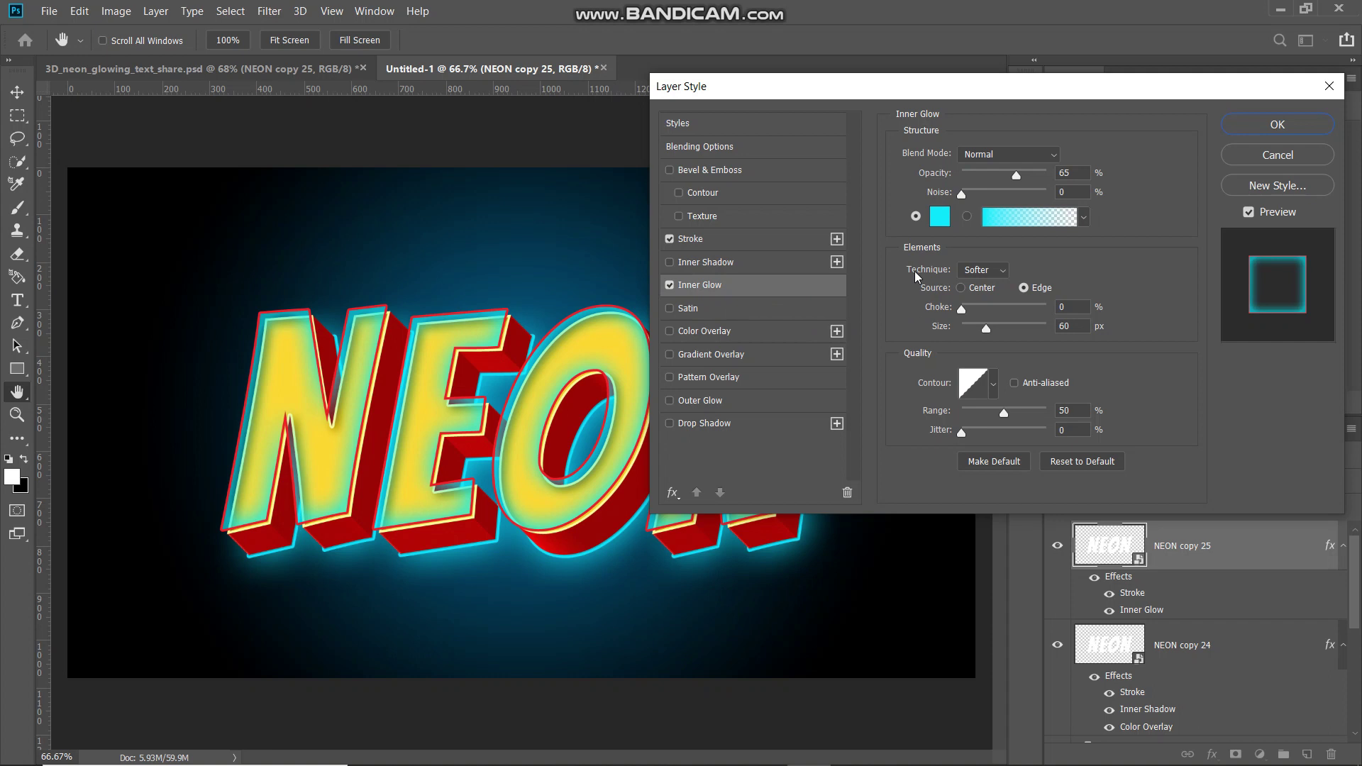
{"action": "left_click", "coordinate": [1007, 156]}
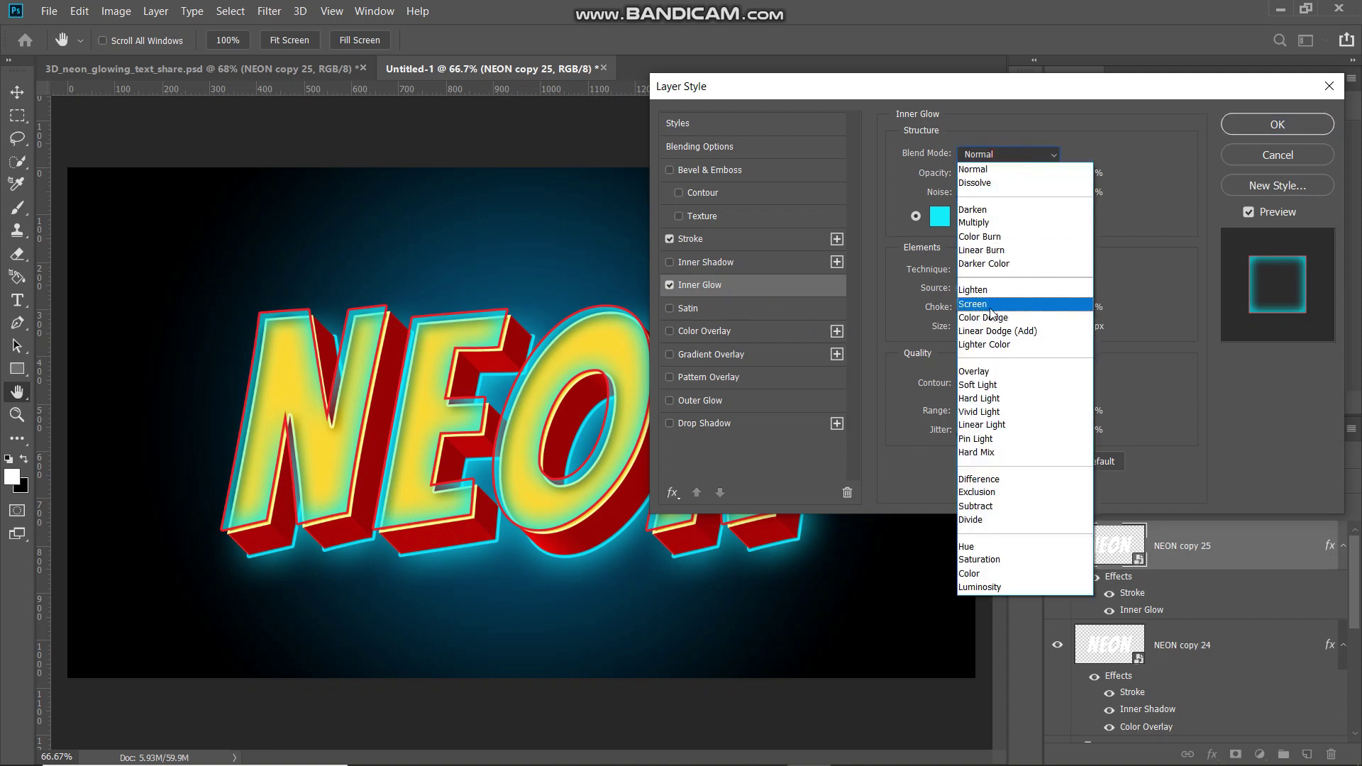
{"action": "left_click", "coordinate": [989, 305]}
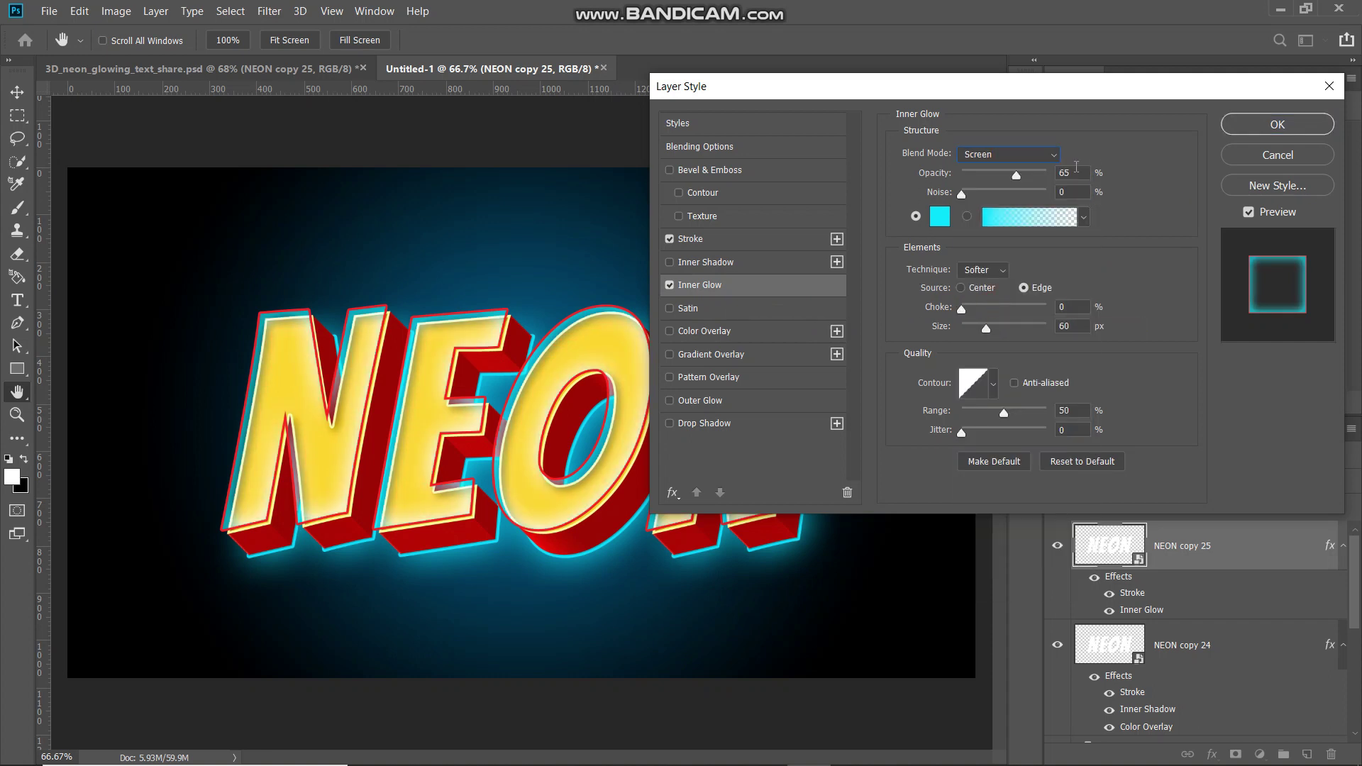
{"action": "type", "text": "50"}
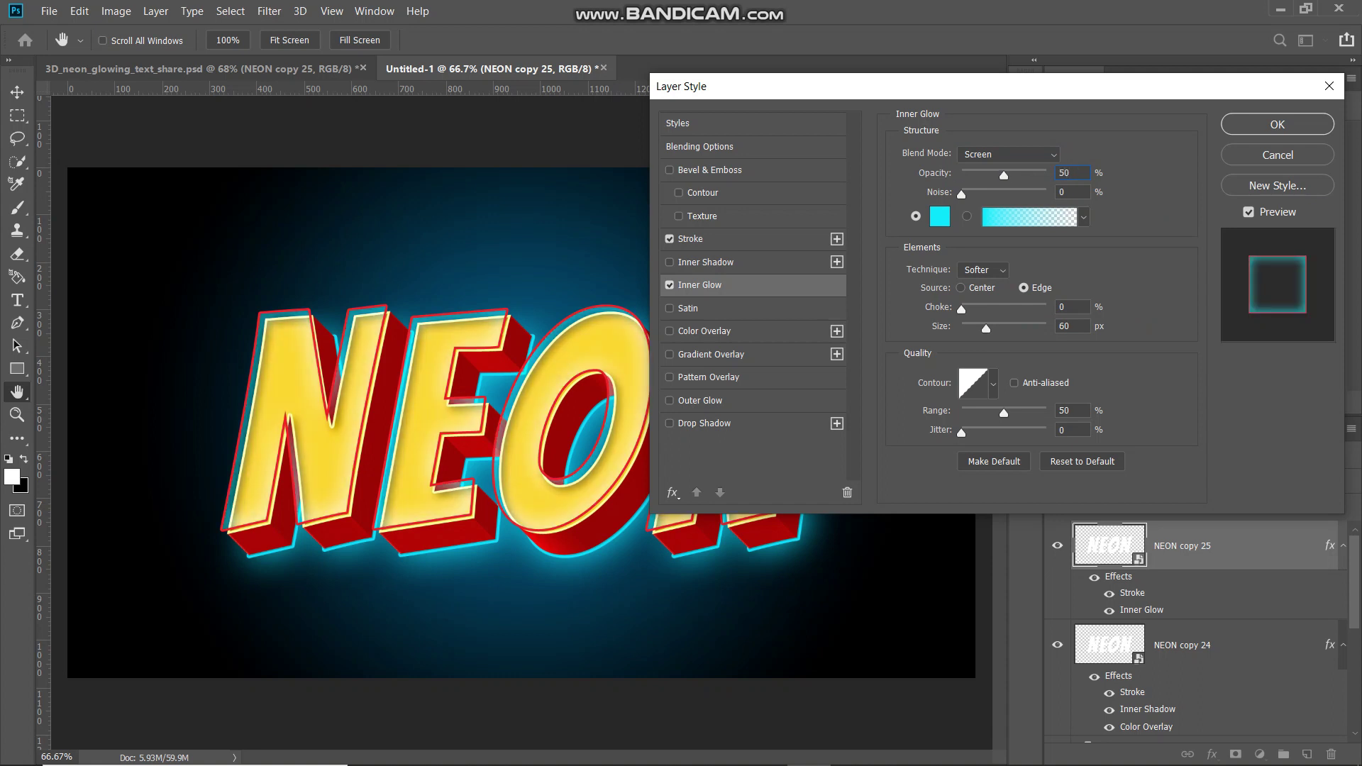
Step: Set the inner glow color to ed1c24 and its technique to Softer
{"action": "left_click", "coordinate": [933, 222]}
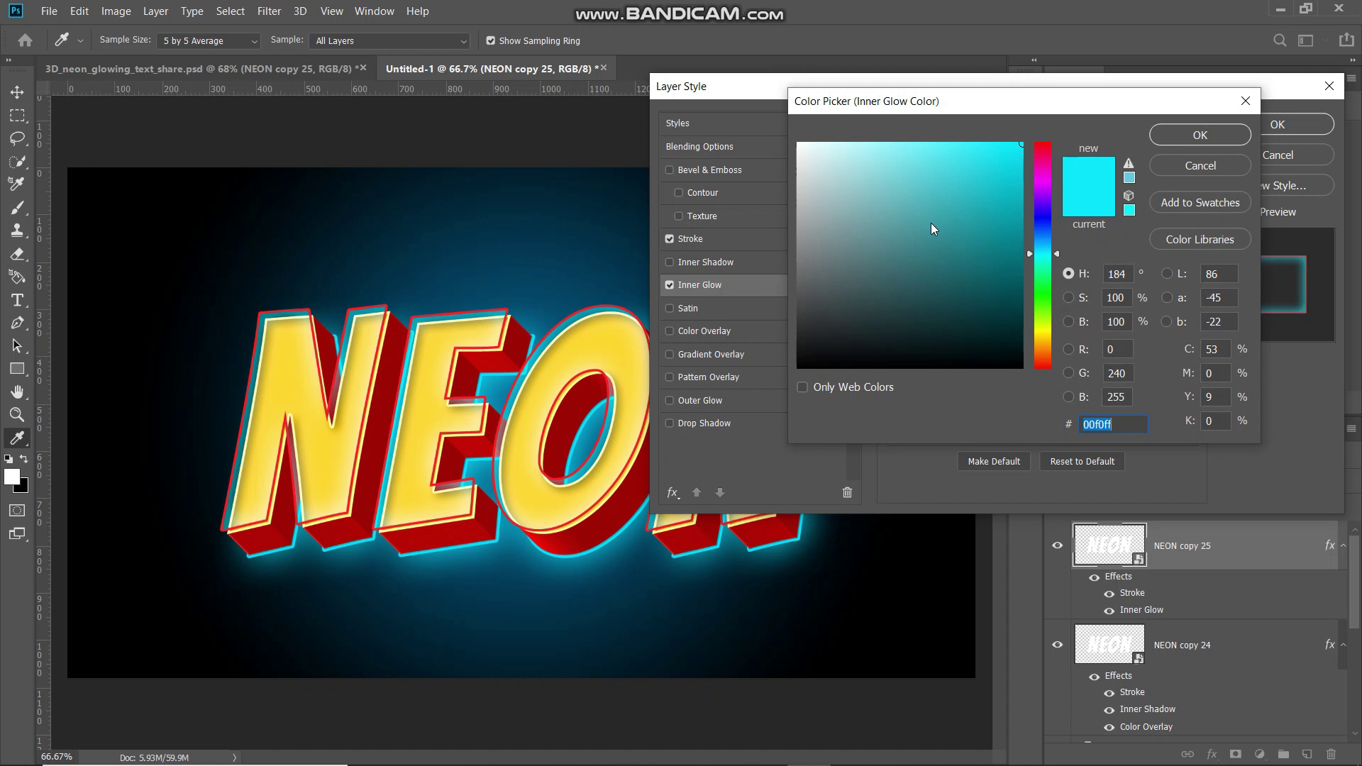
{"action": "type", "text": "ed1c24"}
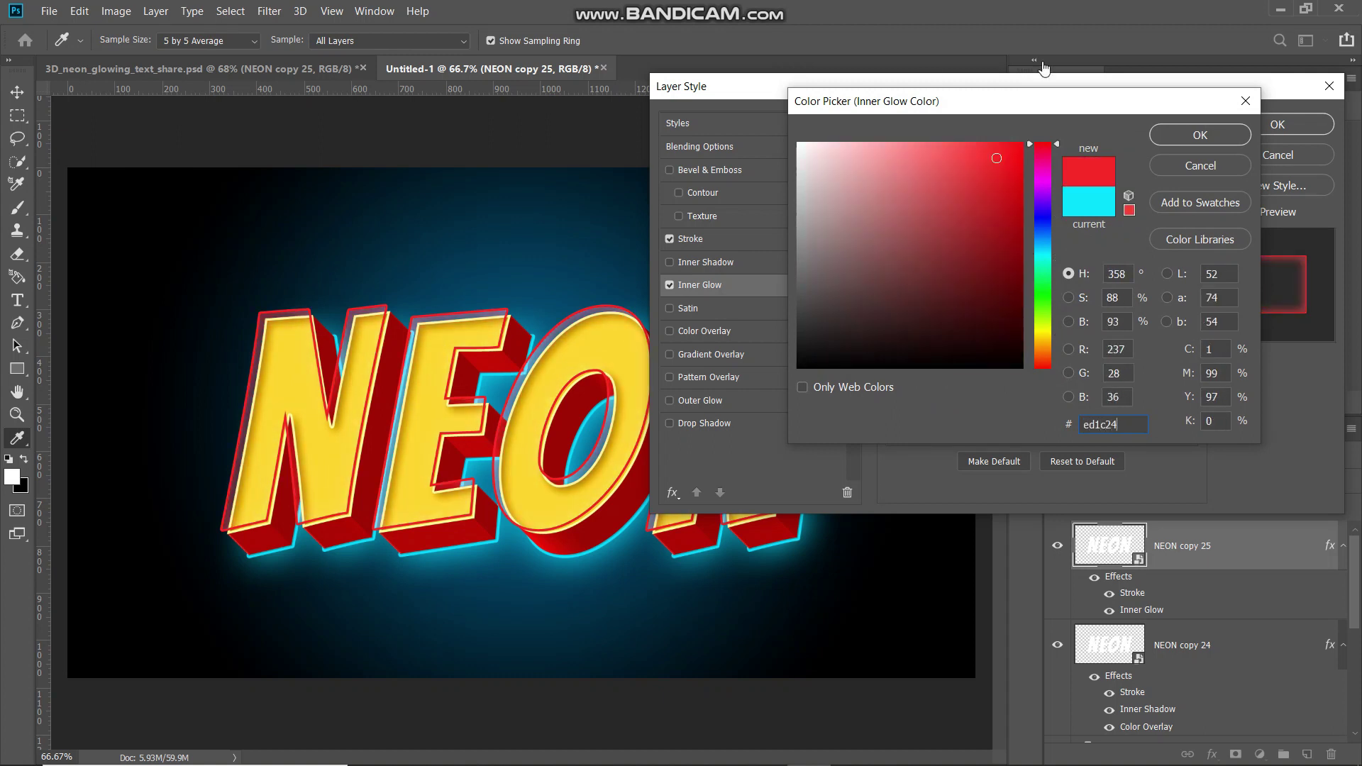
{"action": "left_click", "coordinate": [1199, 134]}
{"action": "left_click", "coordinate": [998, 271]}
{"action": "left_click", "coordinate": [993, 272]}
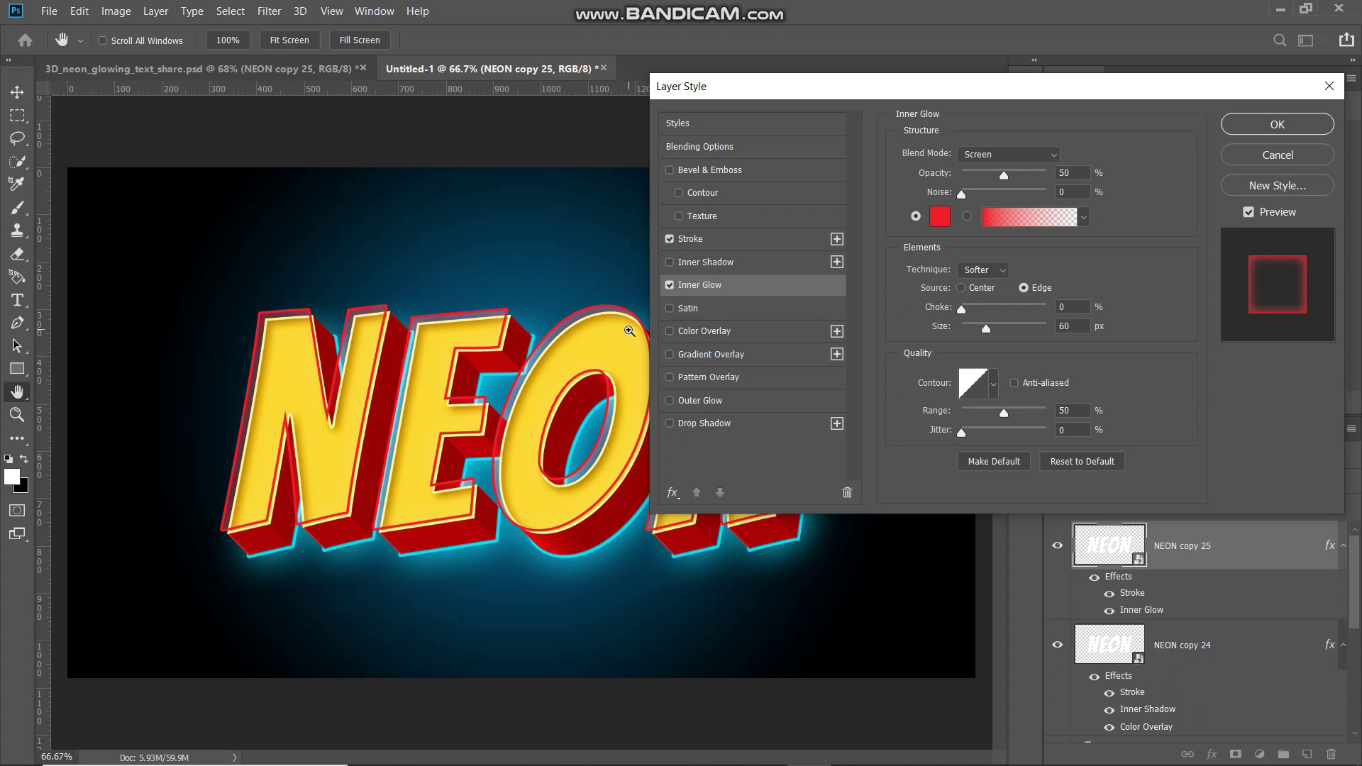
Step: Compare the letters close up with the inner glow of NEON copy 25 off and on
{"action": "key", "text": "ctrl+plus"}
{"action": "key", "text": "ctrl+plus"}
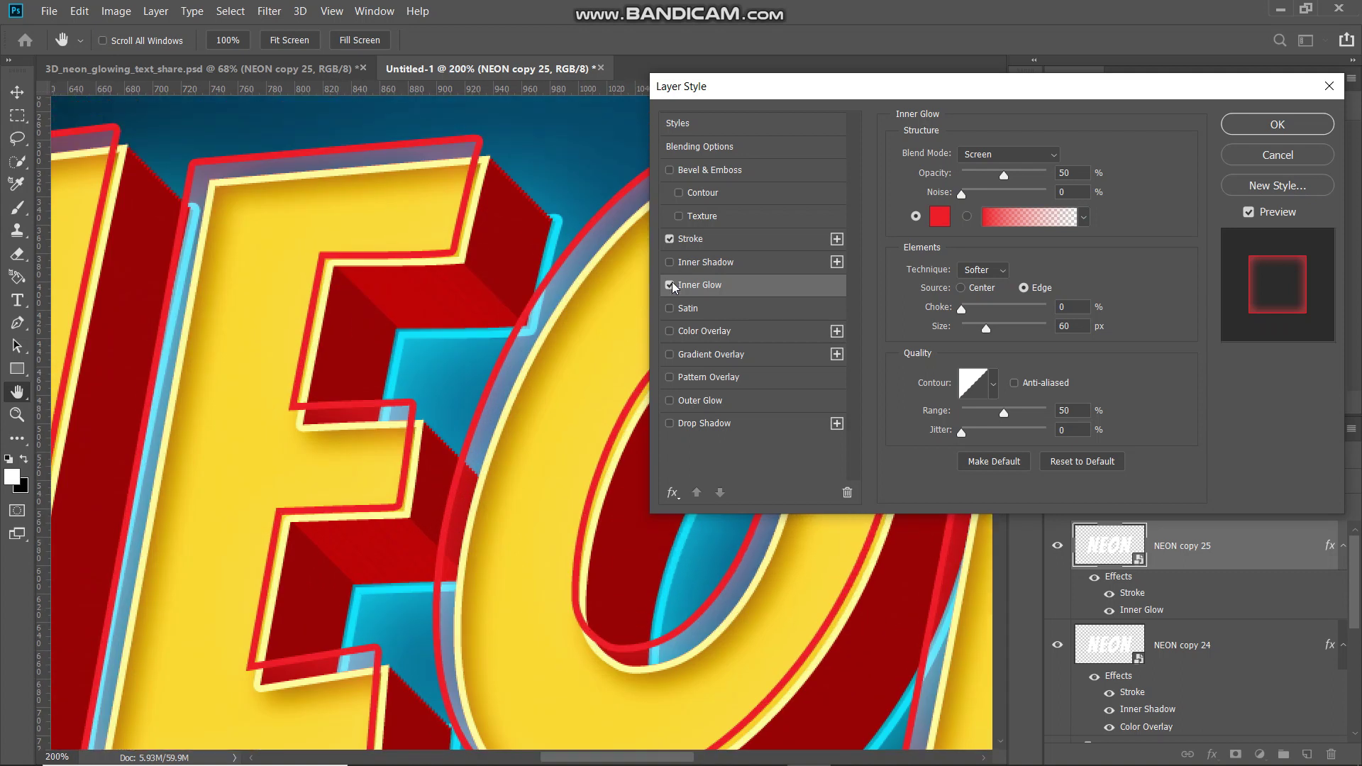
{"action": "left_click", "coordinate": [670, 285]}
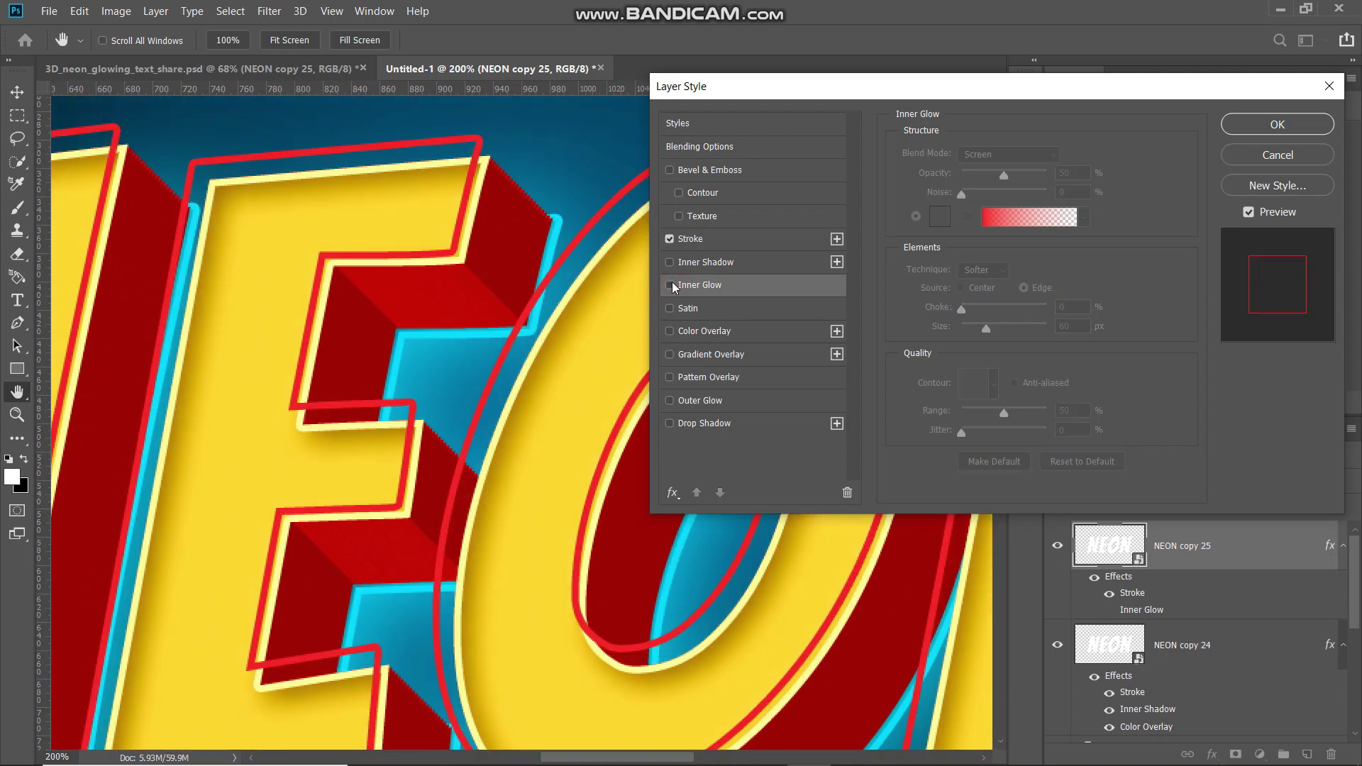
{"action": "left_click", "coordinate": [670, 285]}
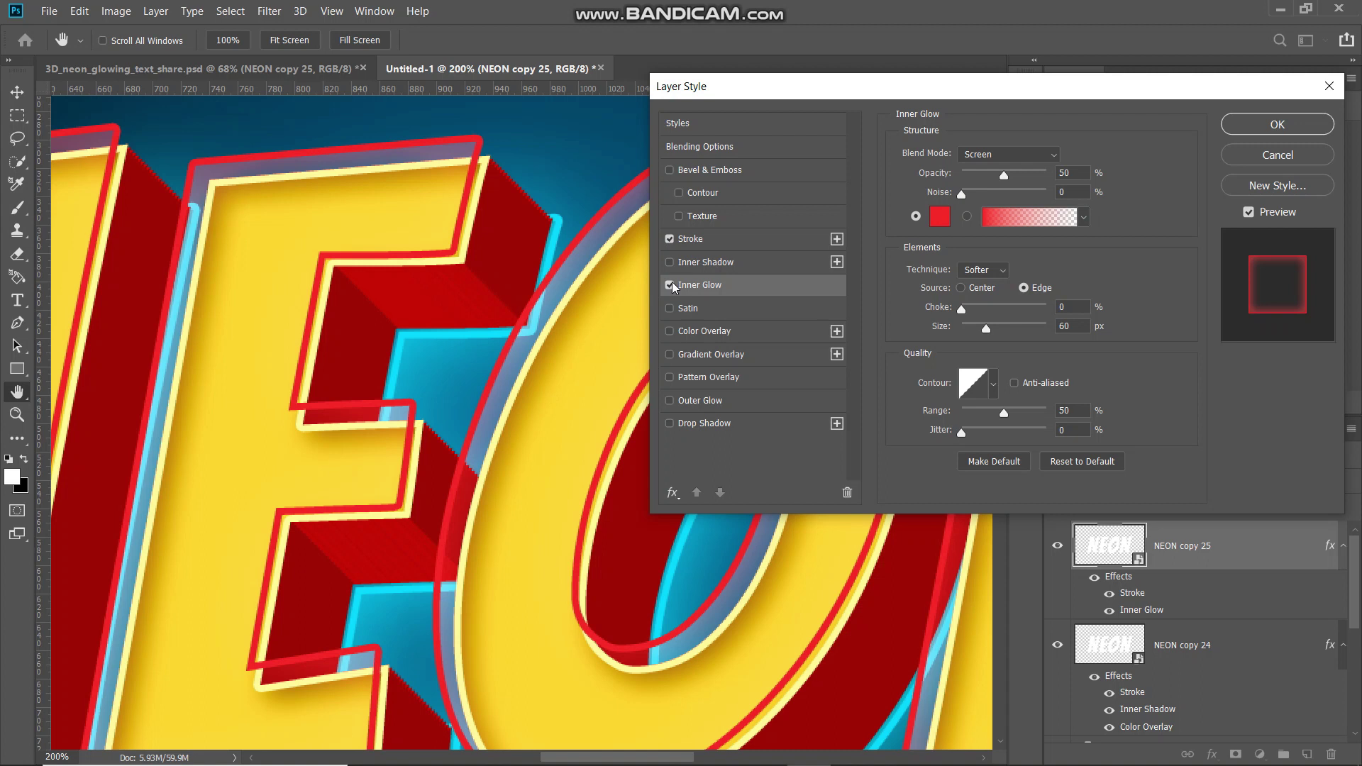
{"action": "key", "text": "ctrl+minus"}
{"action": "key", "text": "ctrl+minus"}
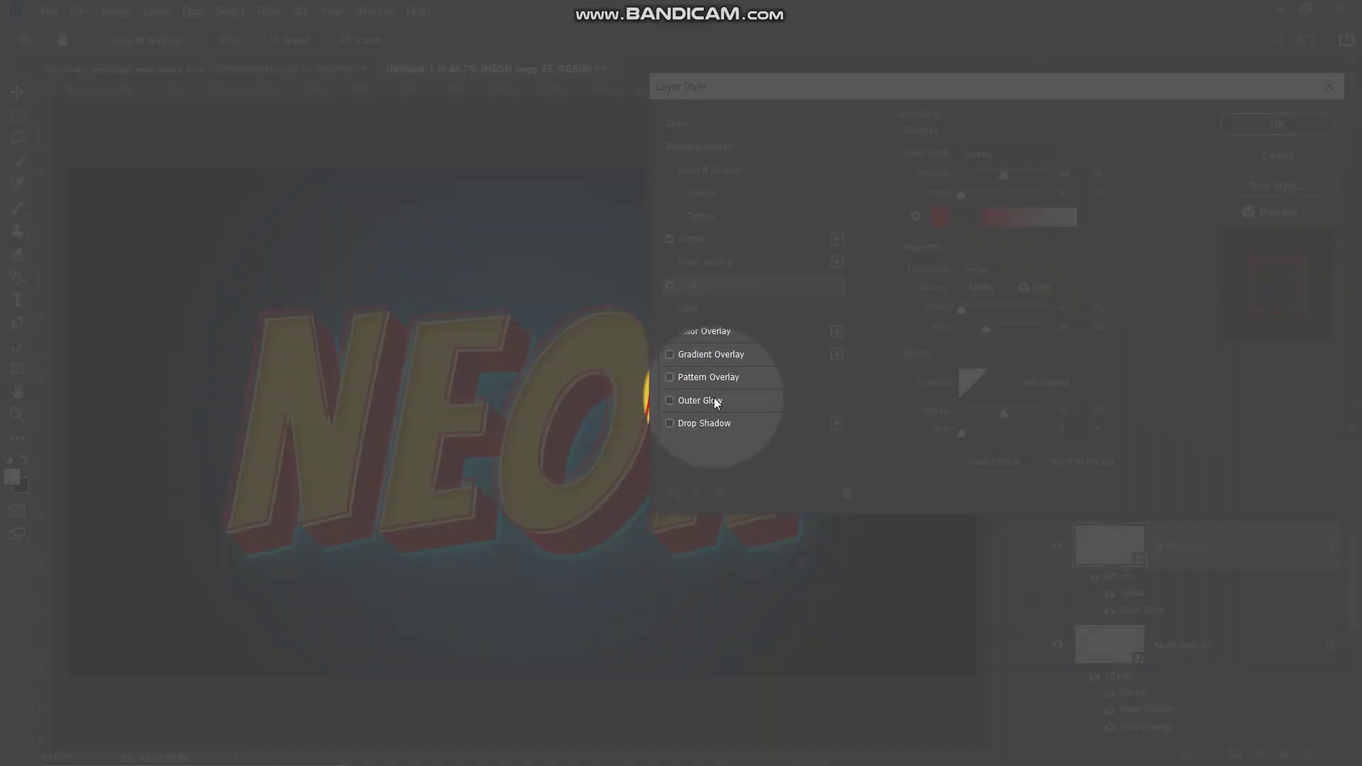
Step: Add an Outer Glow to NEON copy 25 with the Screen blend mode and 80% opacity
{"action": "left_click", "coordinate": [715, 401]}
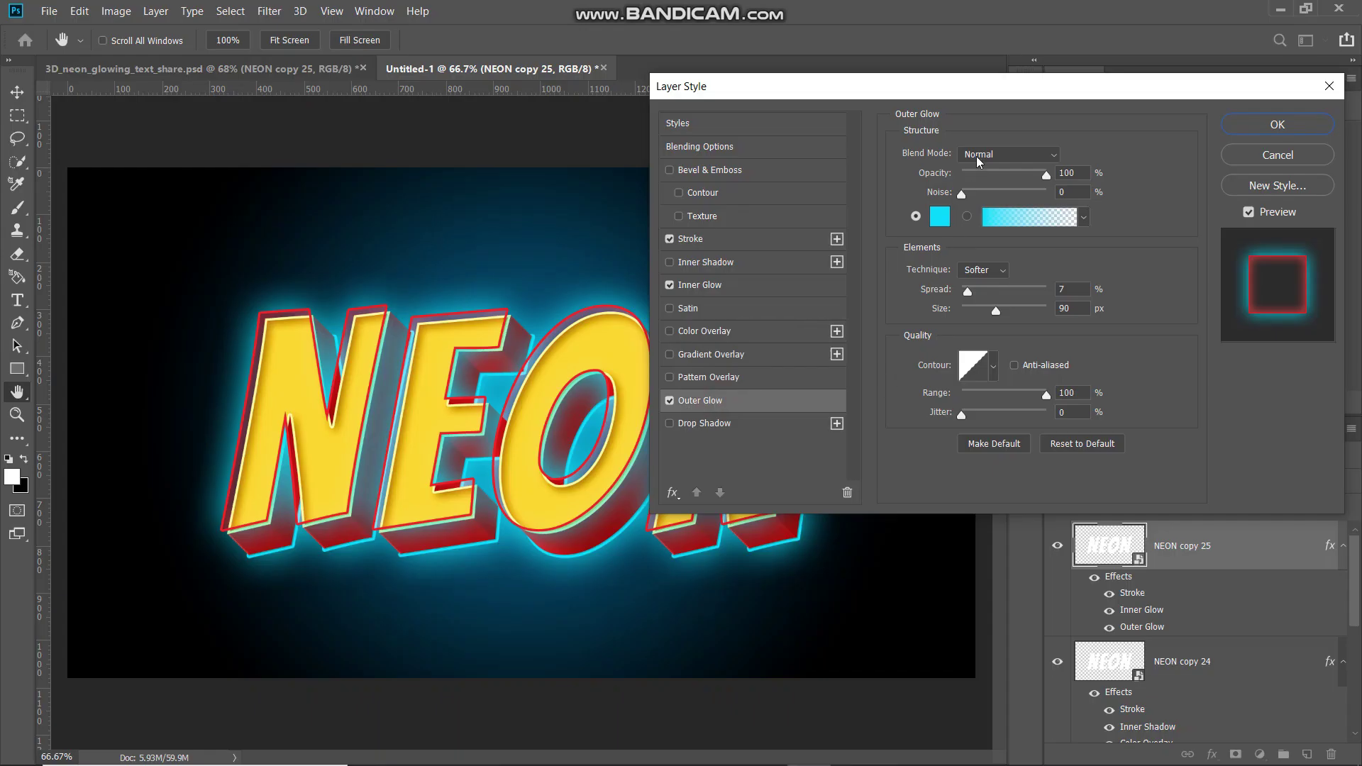
{"action": "left_click", "coordinate": [991, 155]}
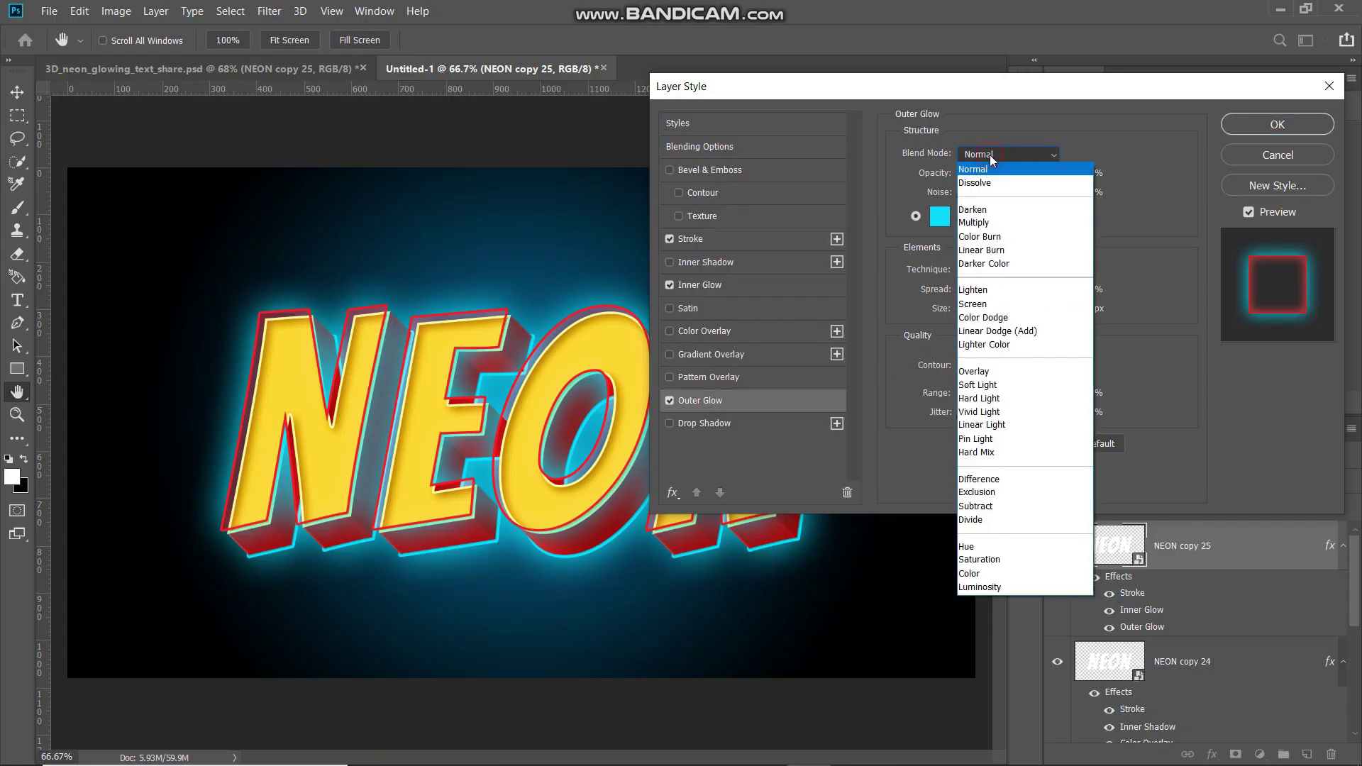
{"action": "left_click", "coordinate": [993, 309]}
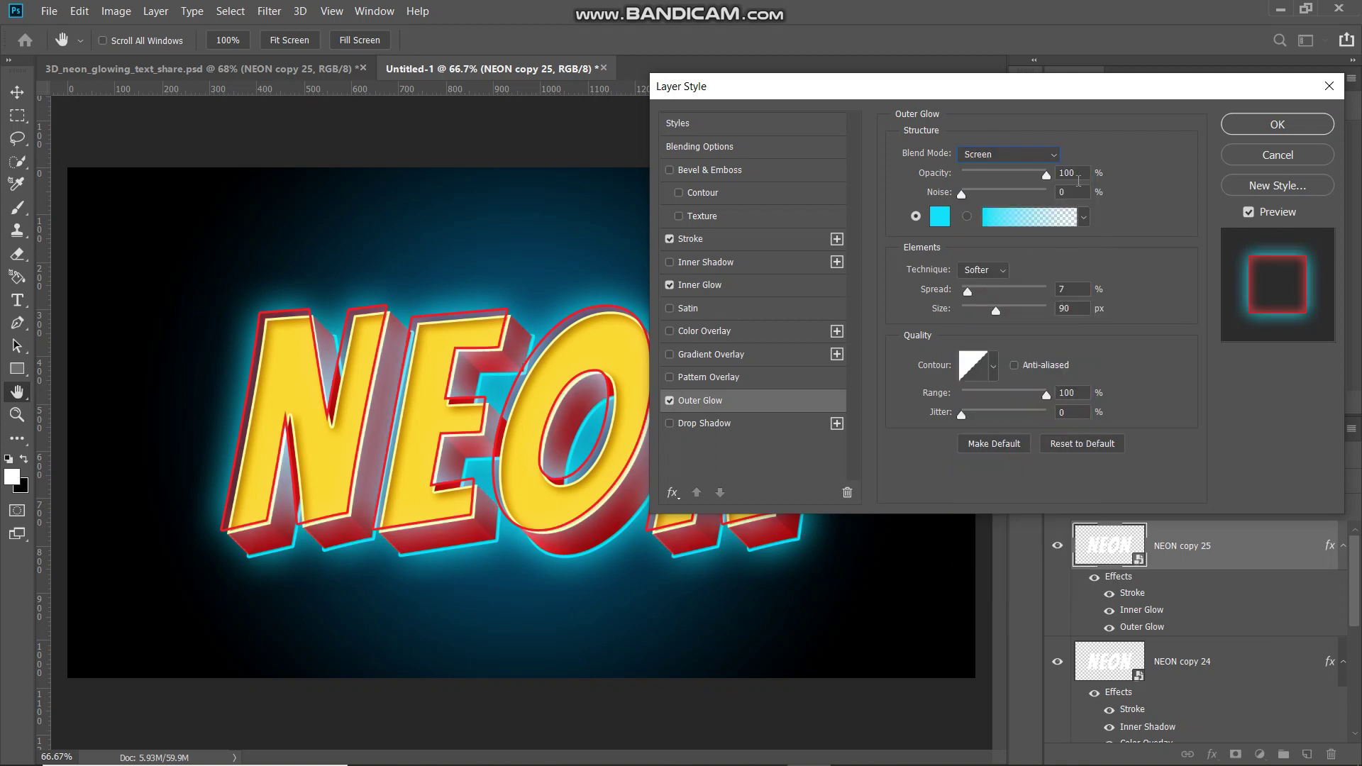
{"action": "double_click", "coordinate": [1081, 172]}
{"action": "type", "text": "80"}
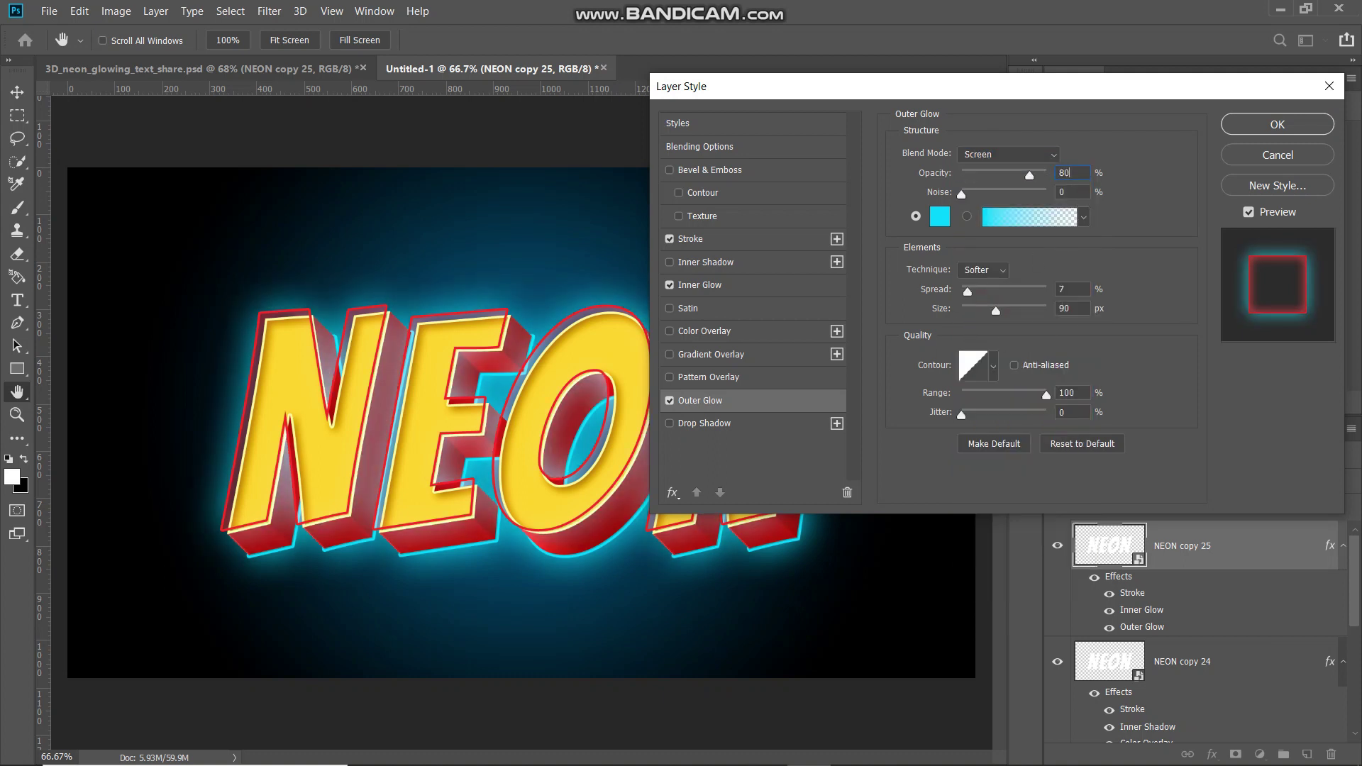
{"action": "left_click", "coordinate": [1079, 190]}
Step: Set the outer glow color of NEON copy 25 to ff0000
{"action": "left_click", "coordinate": [941, 217]}
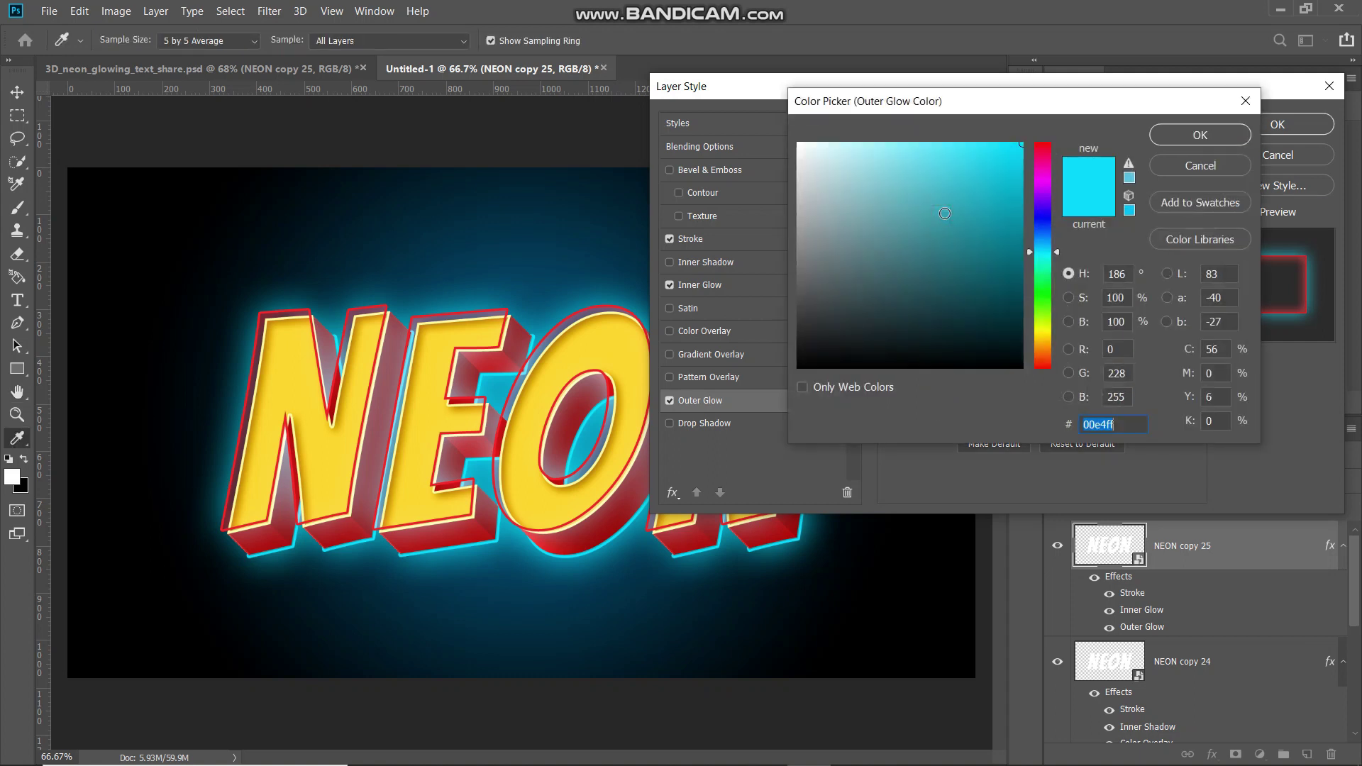
{"action": "type", "text": "ff00"}
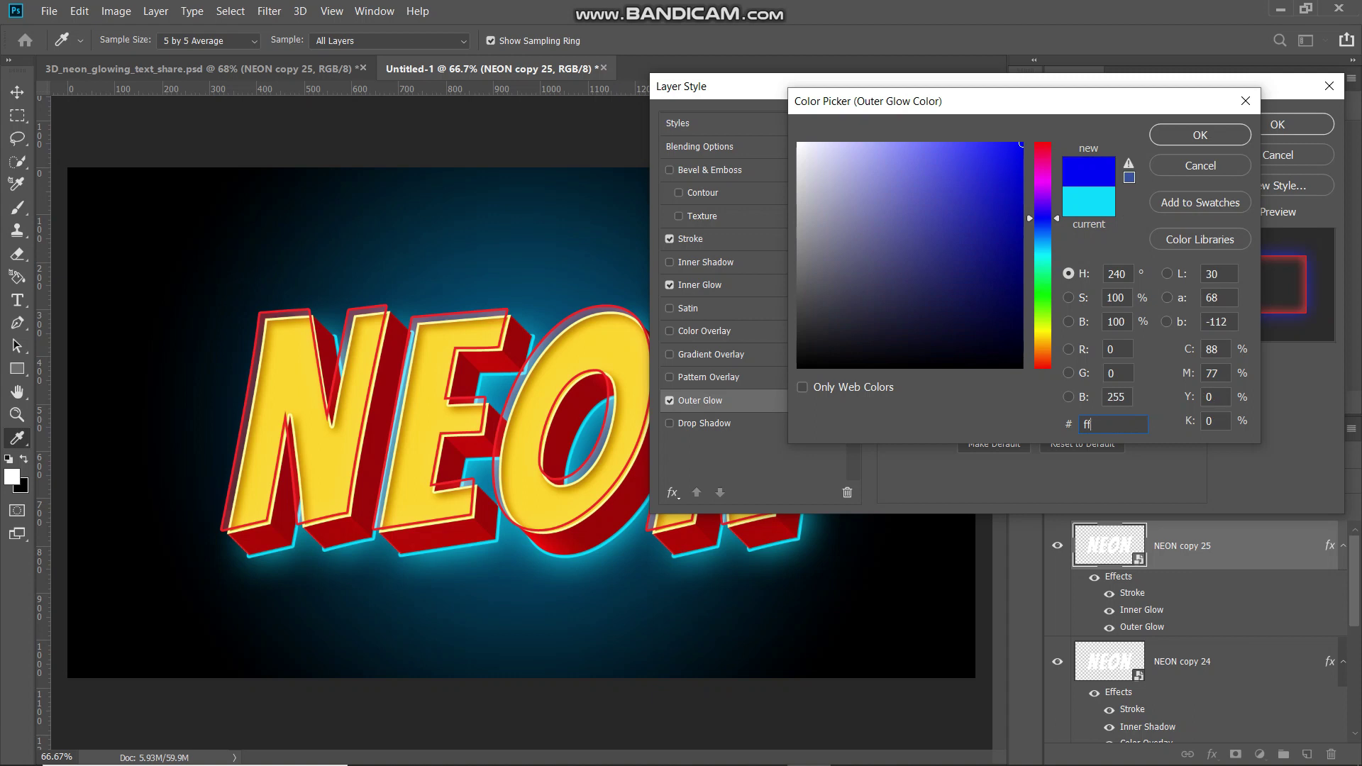
{"action": "type", "text": "00"}
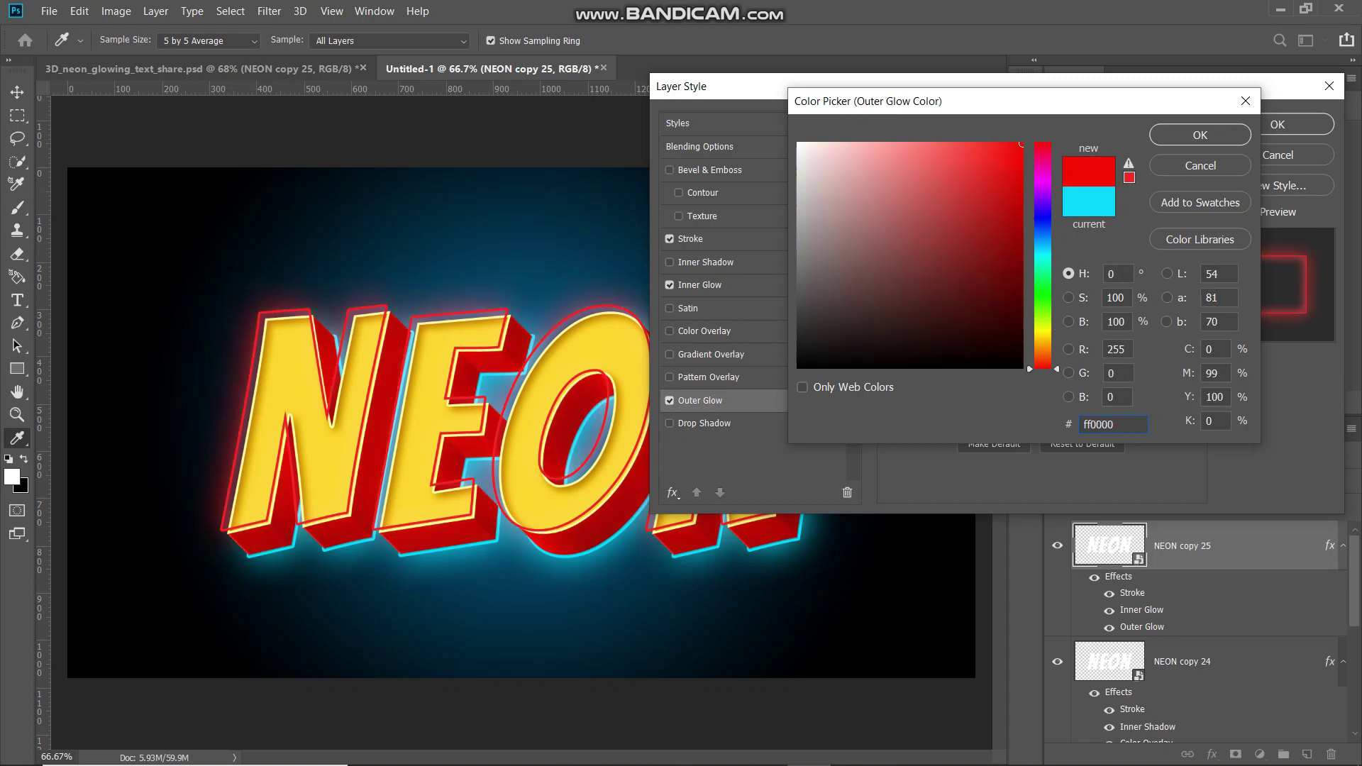
{"action": "left_click", "coordinate": [1157, 140]}
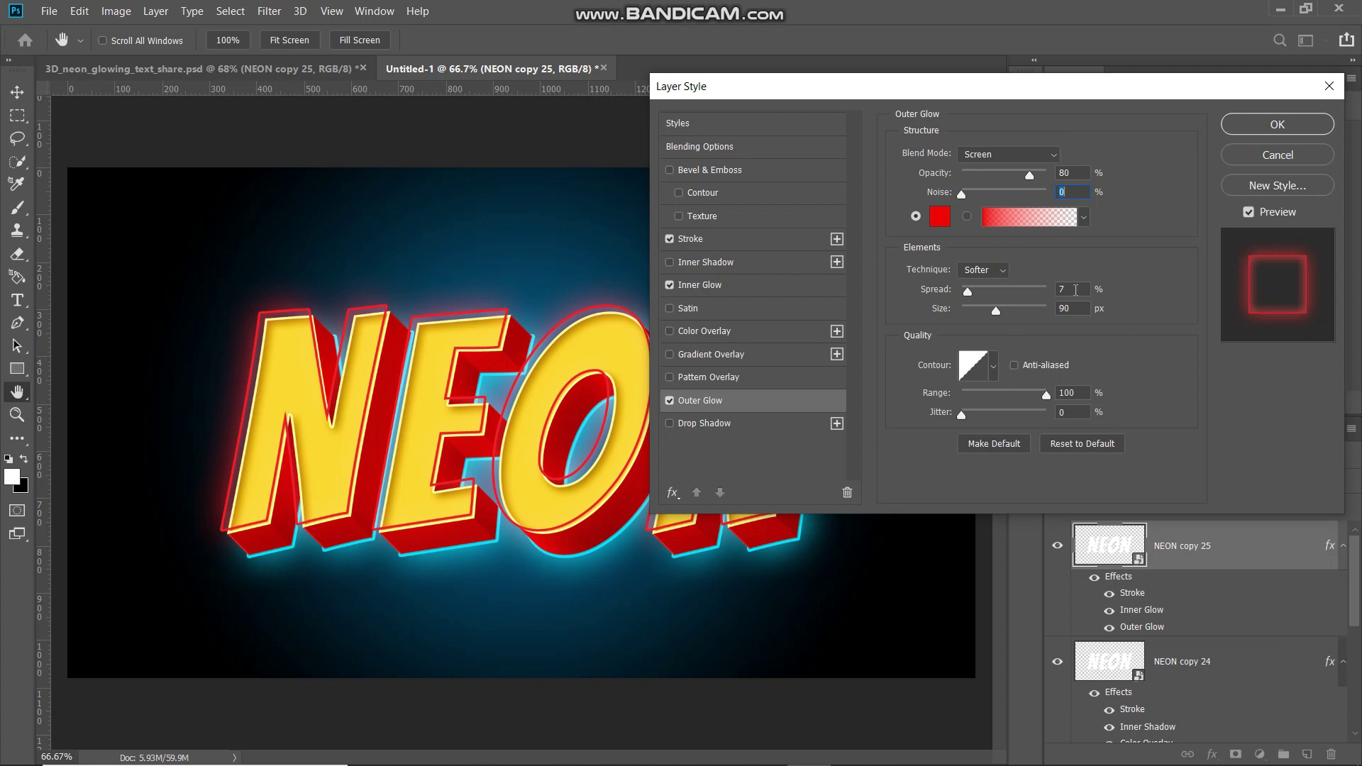
Step: Set the outer glow's spread to 0%, size to 75 px and range to 50%, and compare the text with it off and on
{"action": "key", "text": "BackSpace"}
{"action": "type", "text": "07550"}
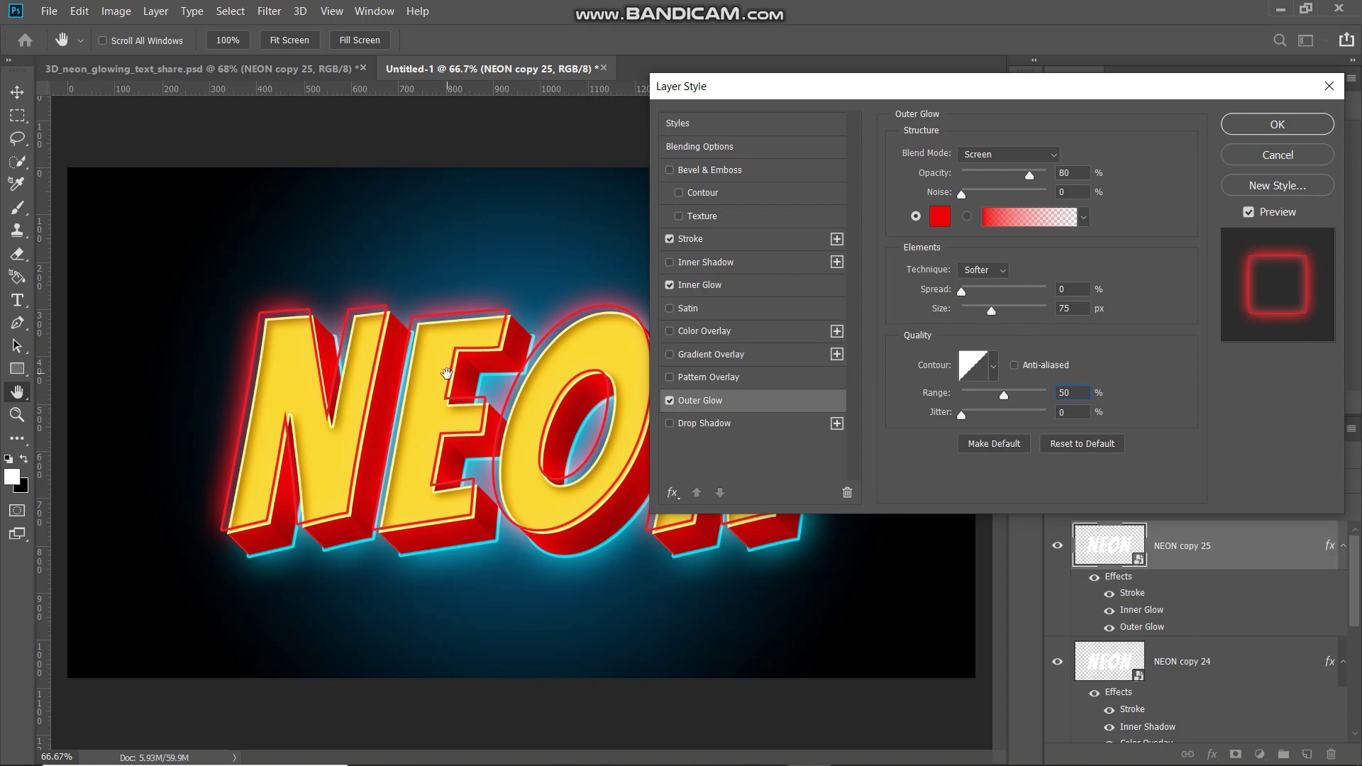
{"action": "left_click", "coordinate": [670, 401]}
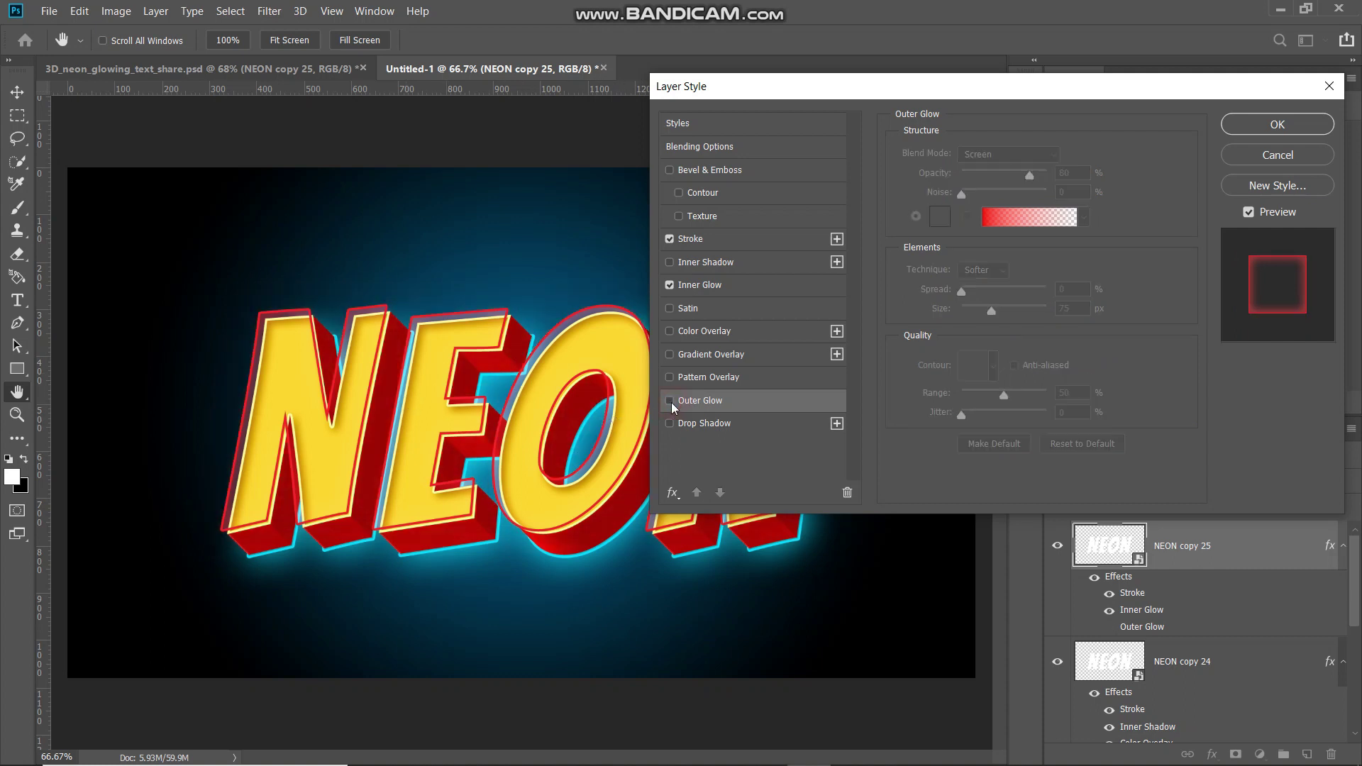
{"action": "left_click", "coordinate": [670, 402]}
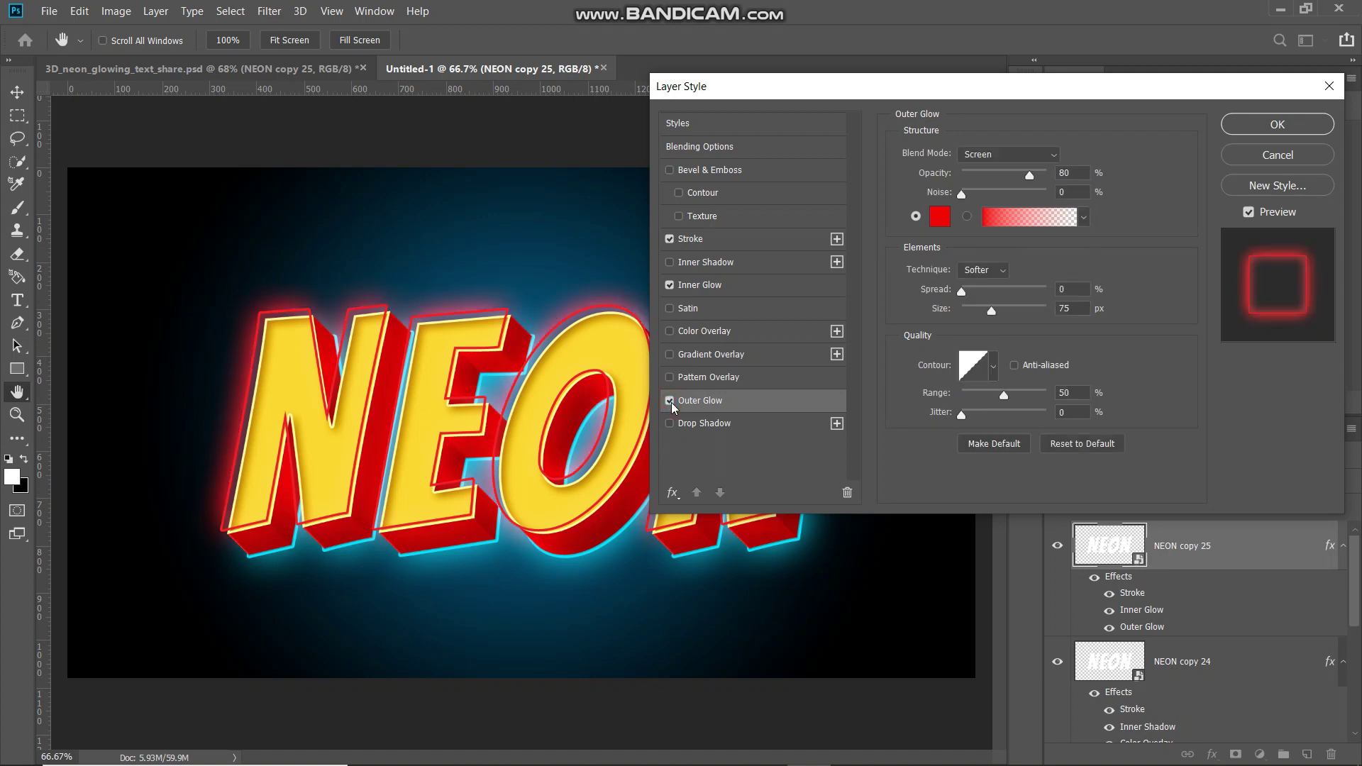